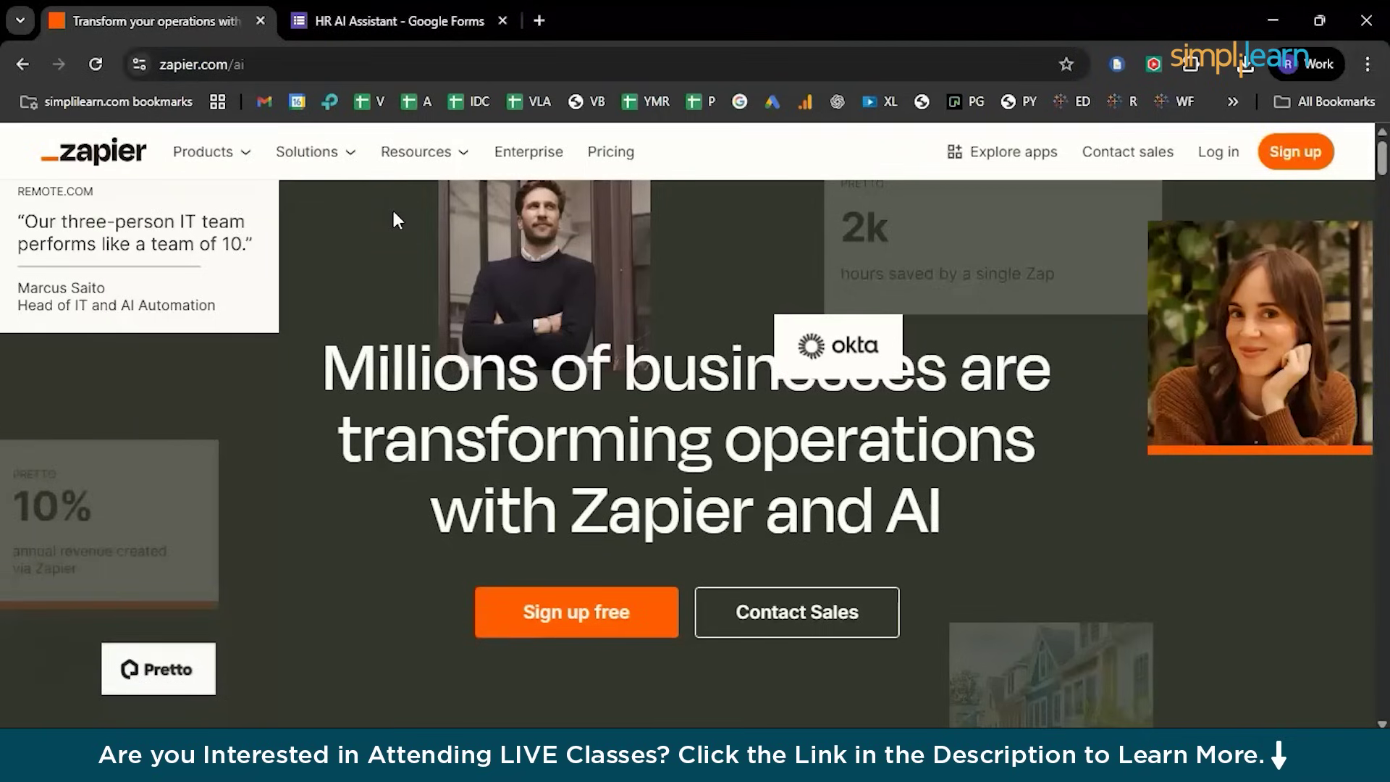
Switch to the HR AI Assistant form and look over its collected responses
left_click(464, 25)
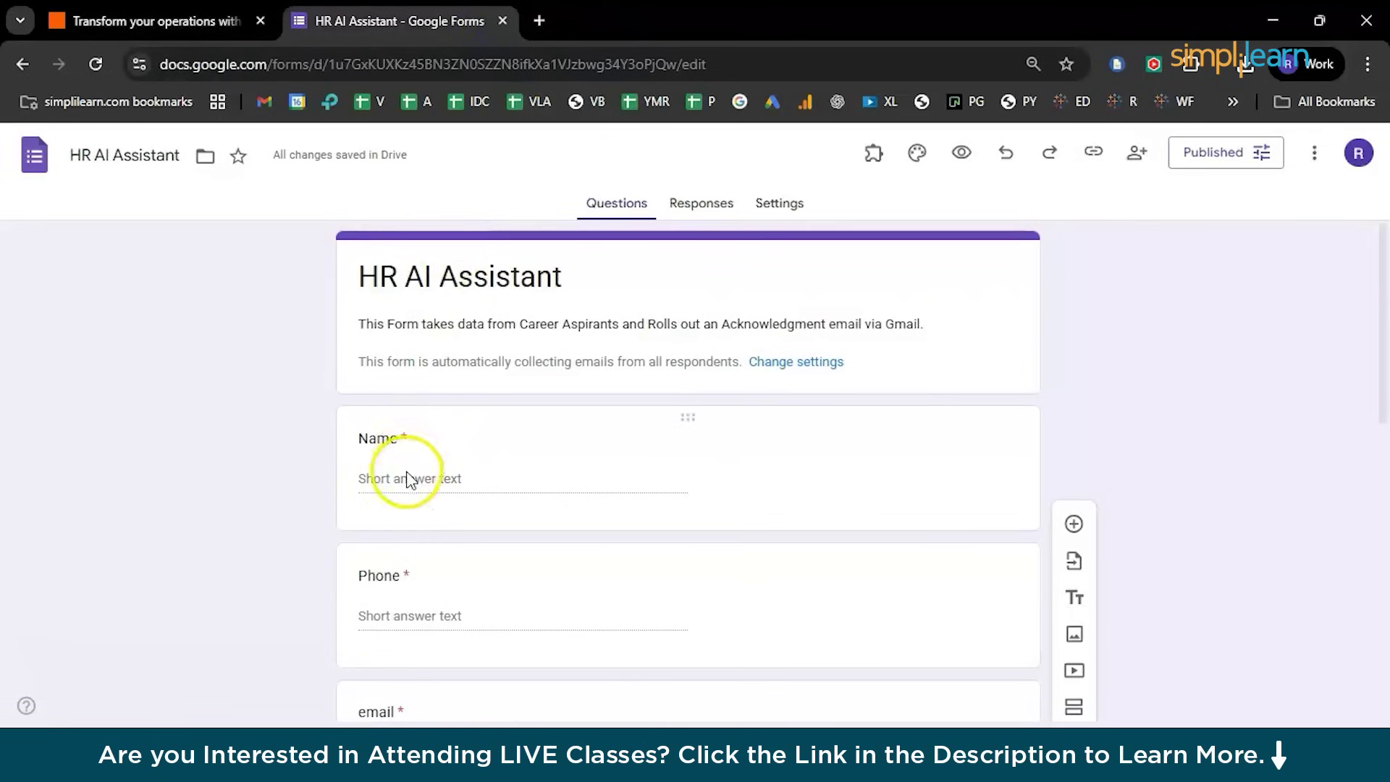
scroll(407, 478, "down", 2)
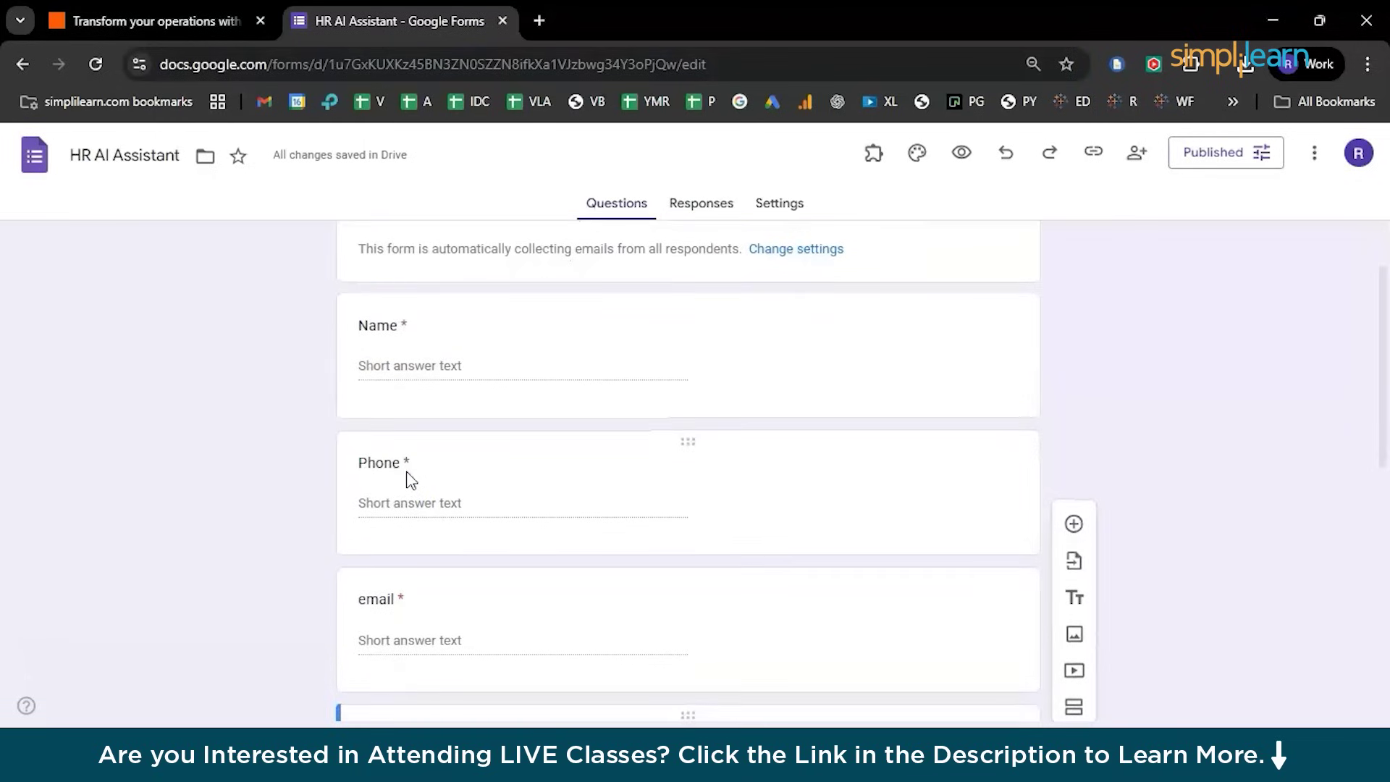
scroll(411, 627, "down", 7)
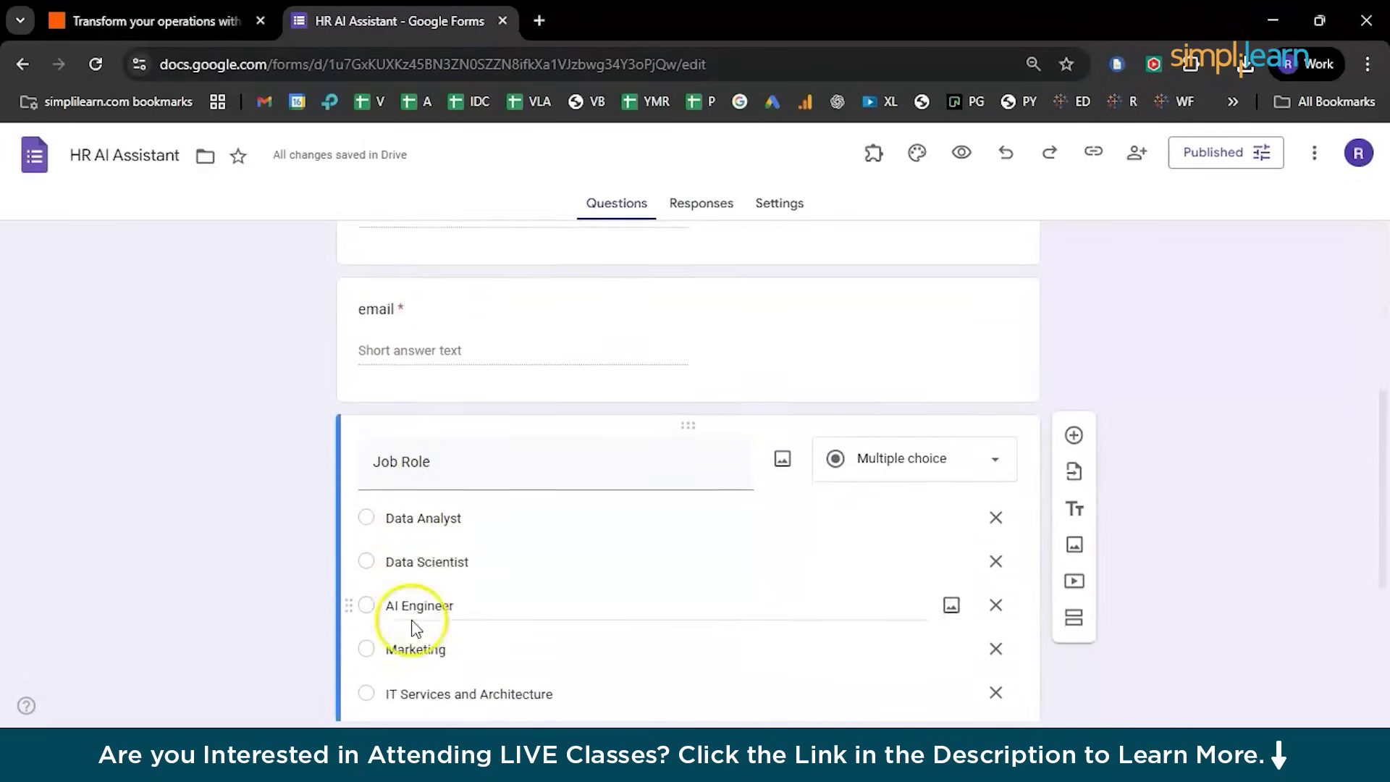
scroll(411, 627, "down", 3)
scroll(411, 627, "up", 4)
scroll(412, 620, "up", 3)
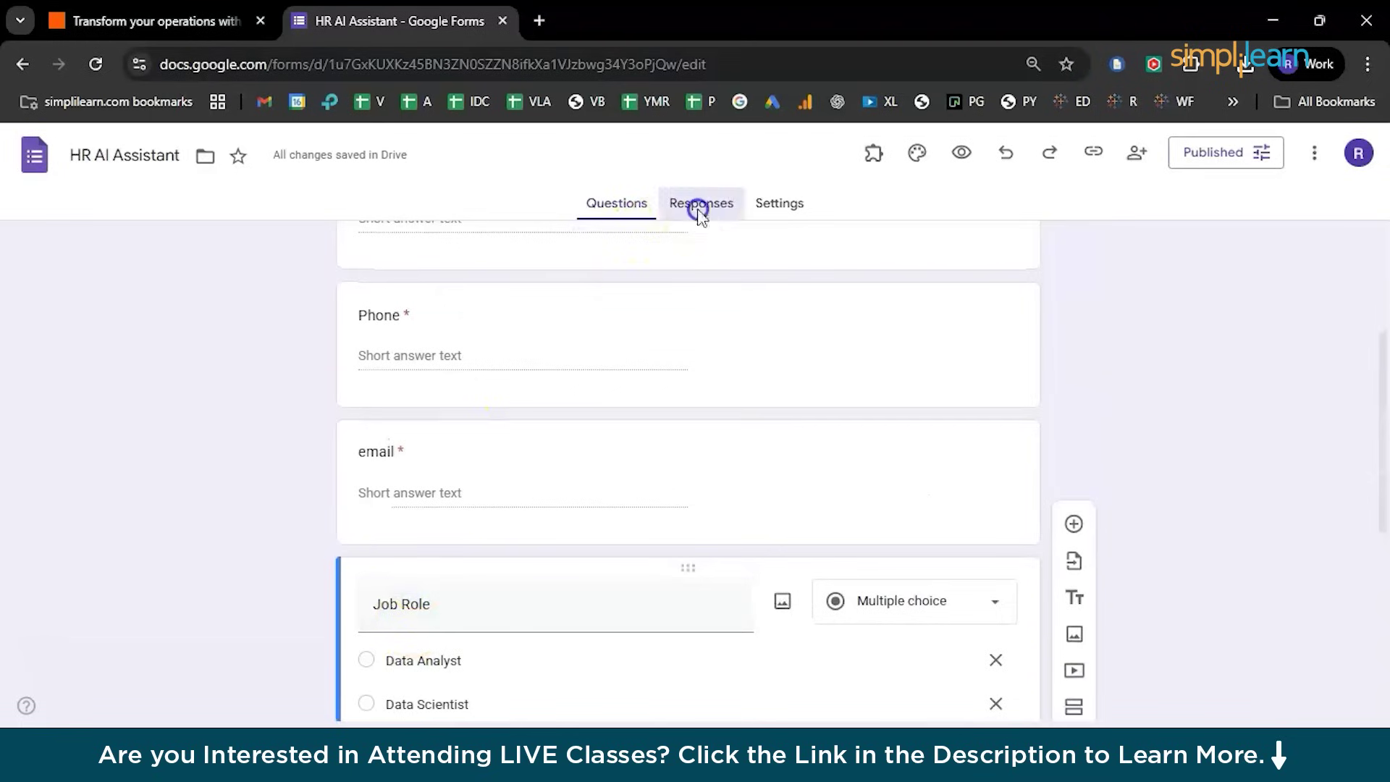
left_click(697, 204)
In Settings > Responses, set 'Send responders a copy' to When requested, then return to Zapier
left_click(792, 209)
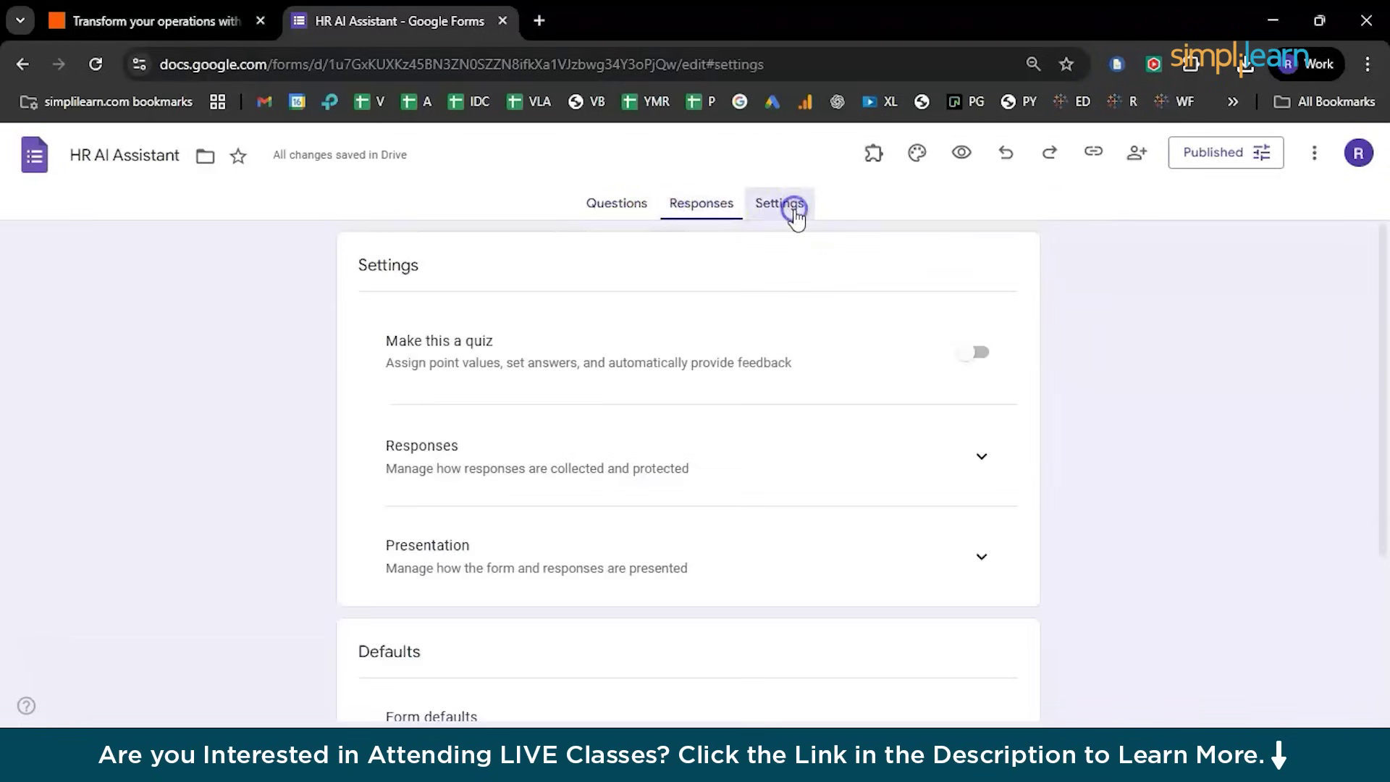
scroll(735, 467, "down", 3)
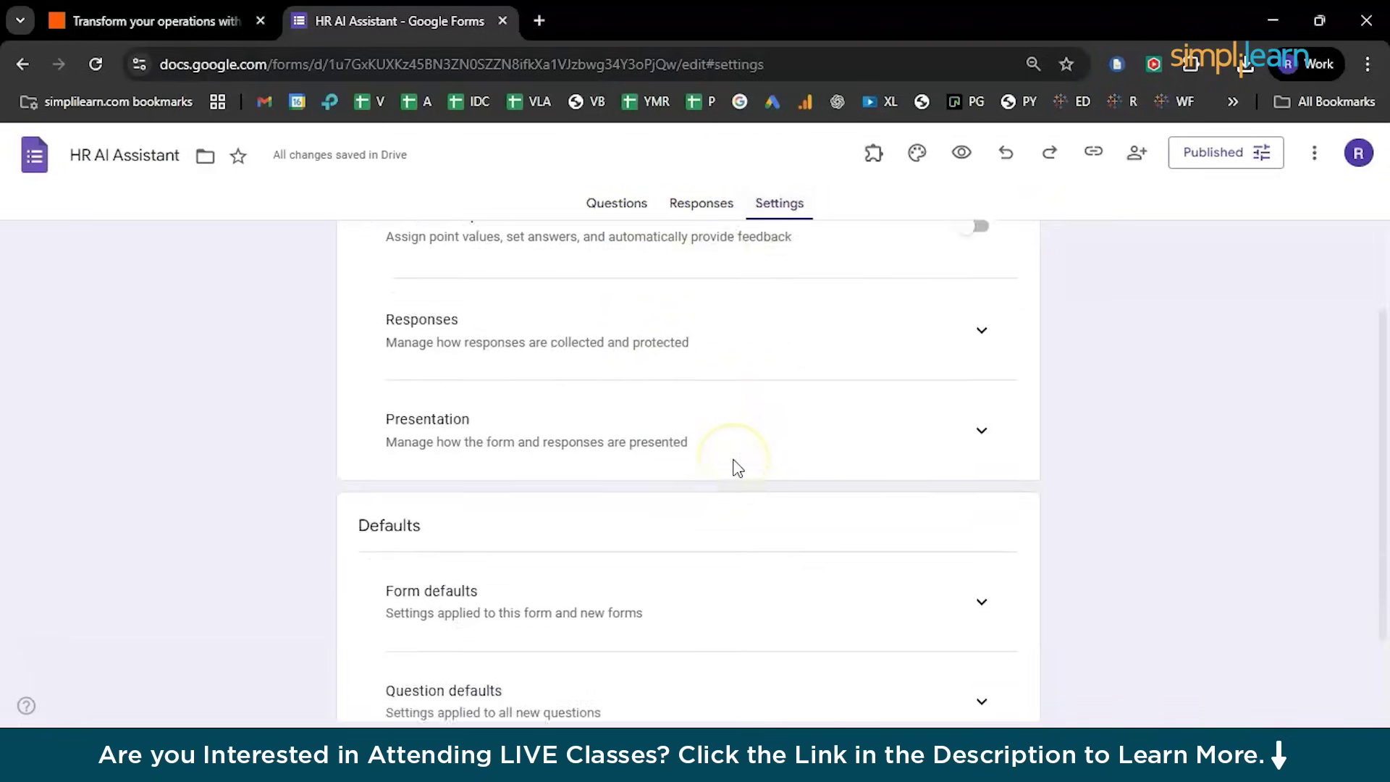
scroll(736, 469, "up", 3)
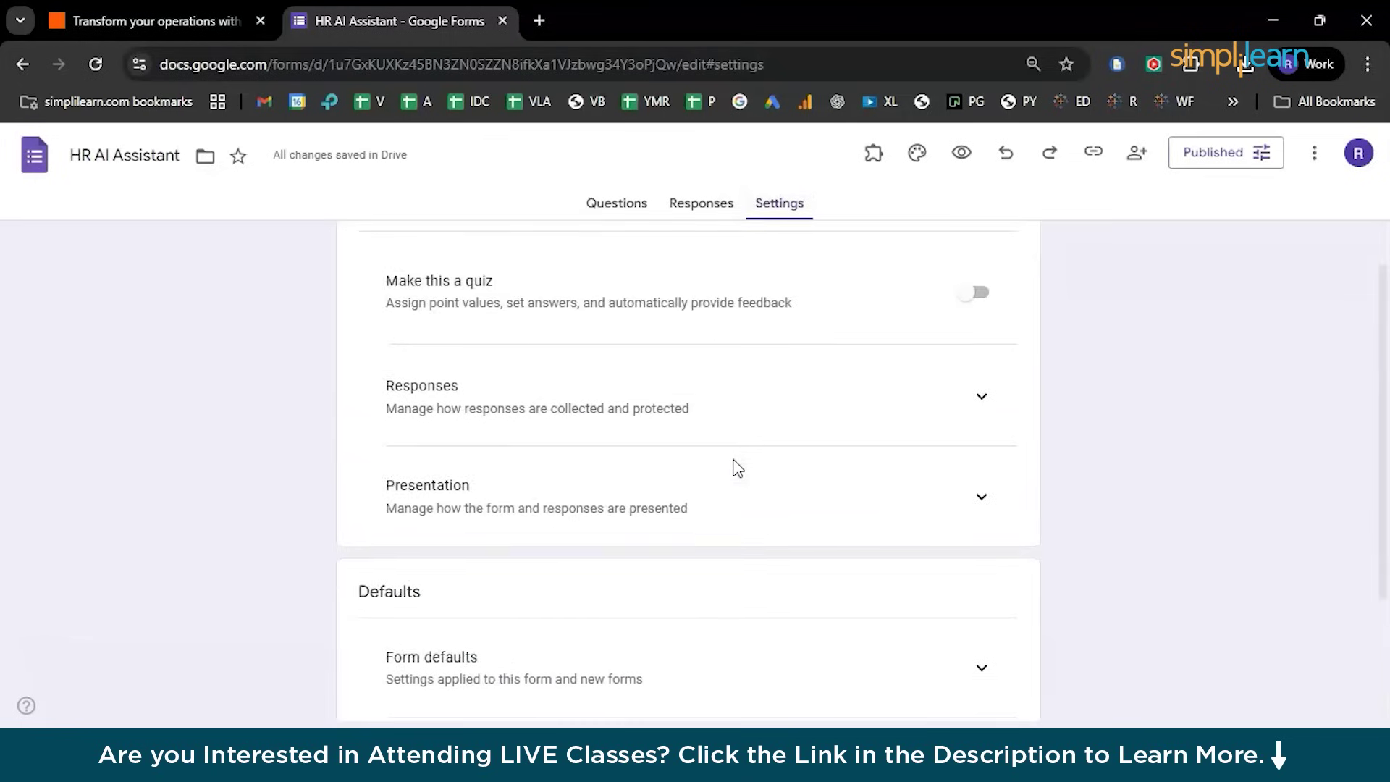
left_click(980, 444)
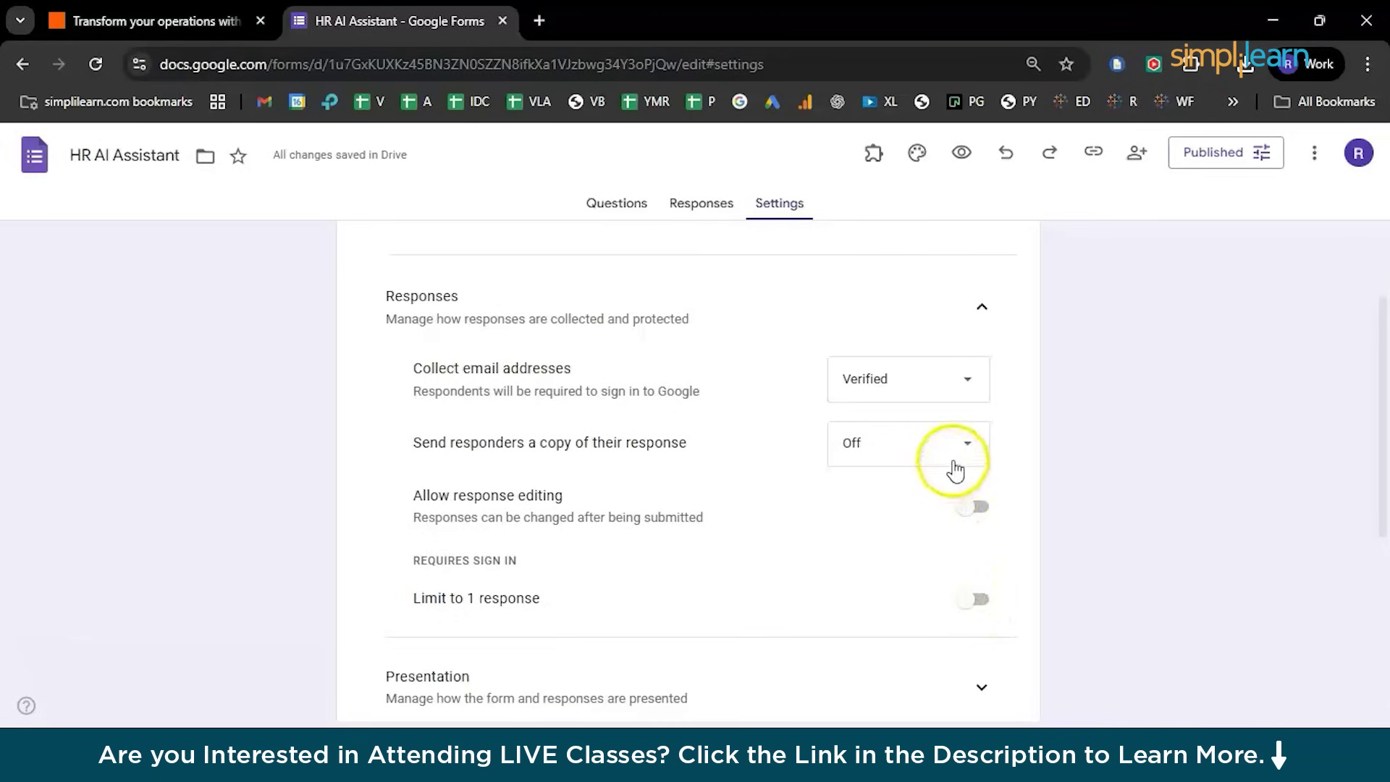
left_click(923, 488)
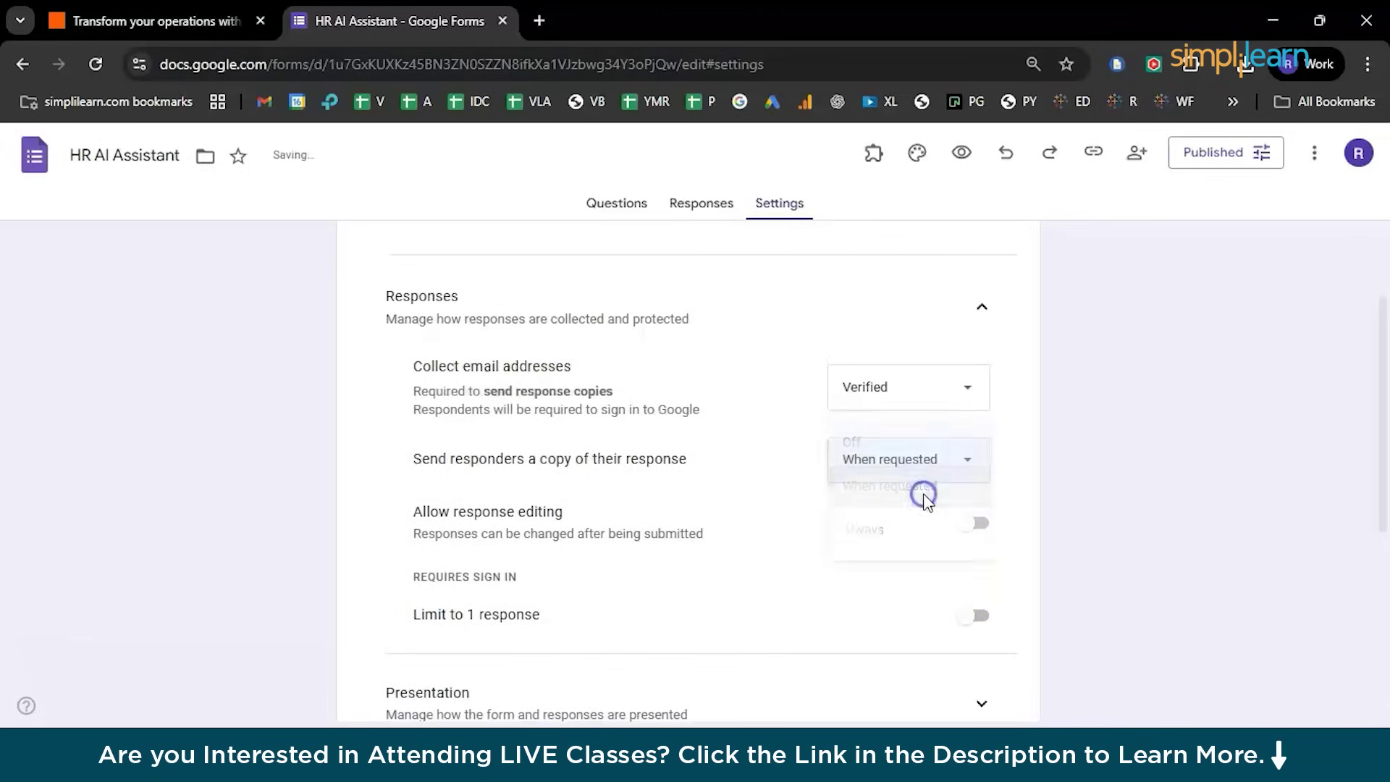
scroll(705, 590, "down", 4)
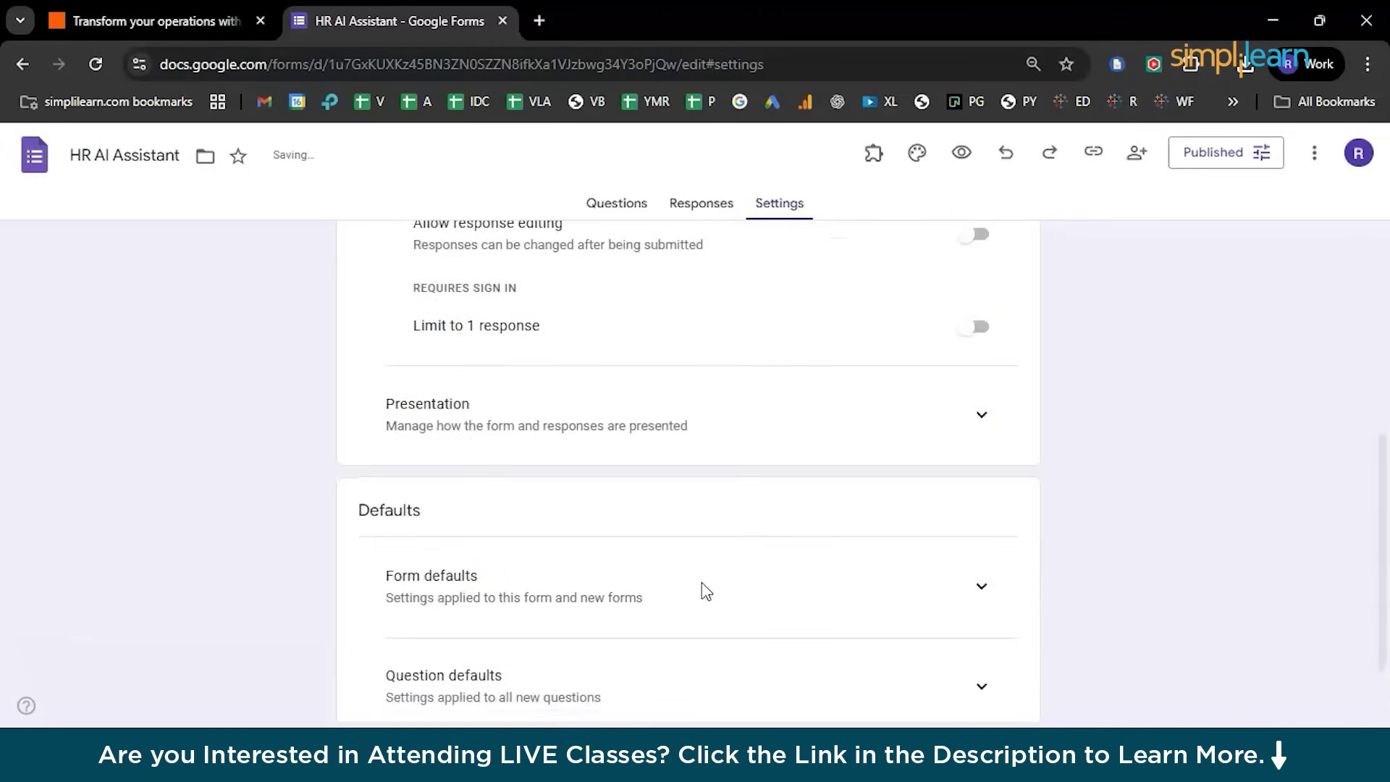
scroll(706, 590, "up", 2)
left_click(164, 24)
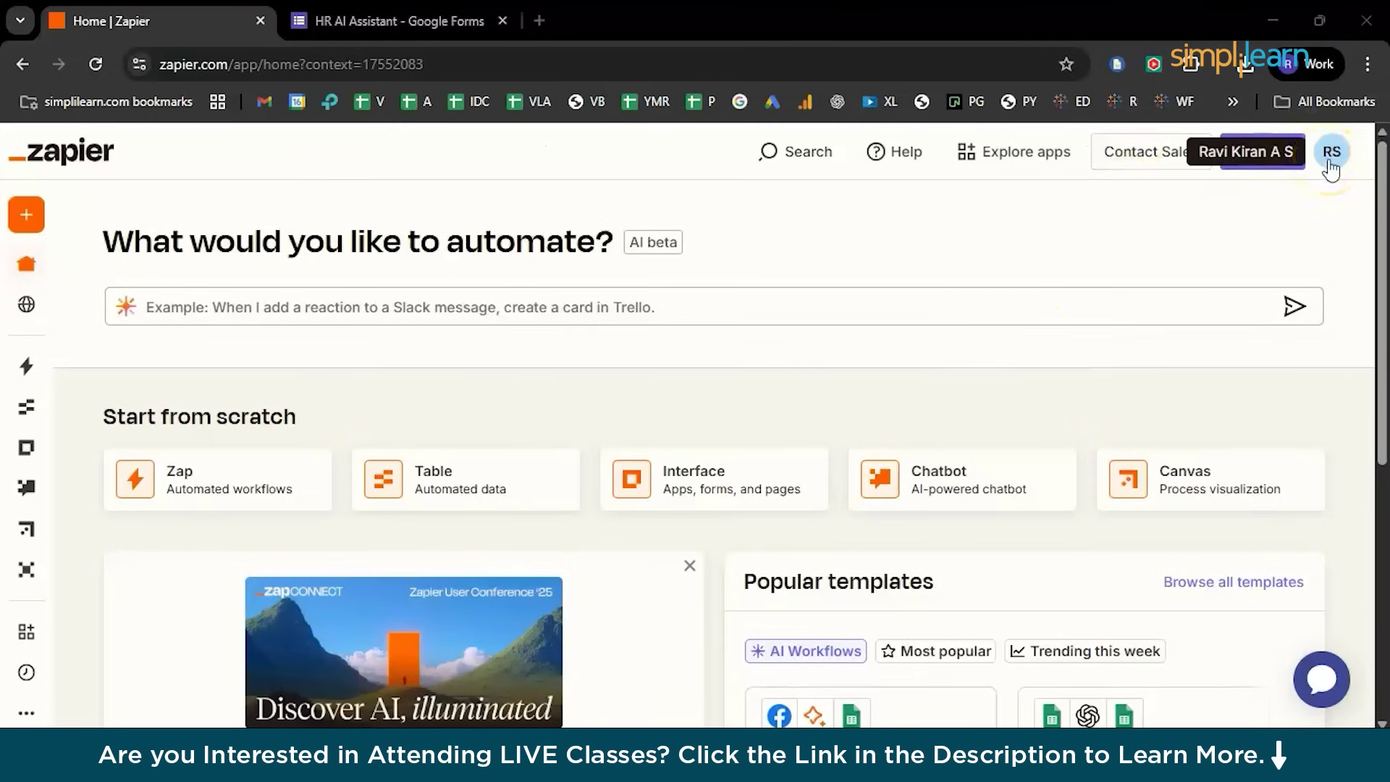
Preview the Facebook leads template, then open the full template library in a new tab
scroll(1071, 519, "down", 2)
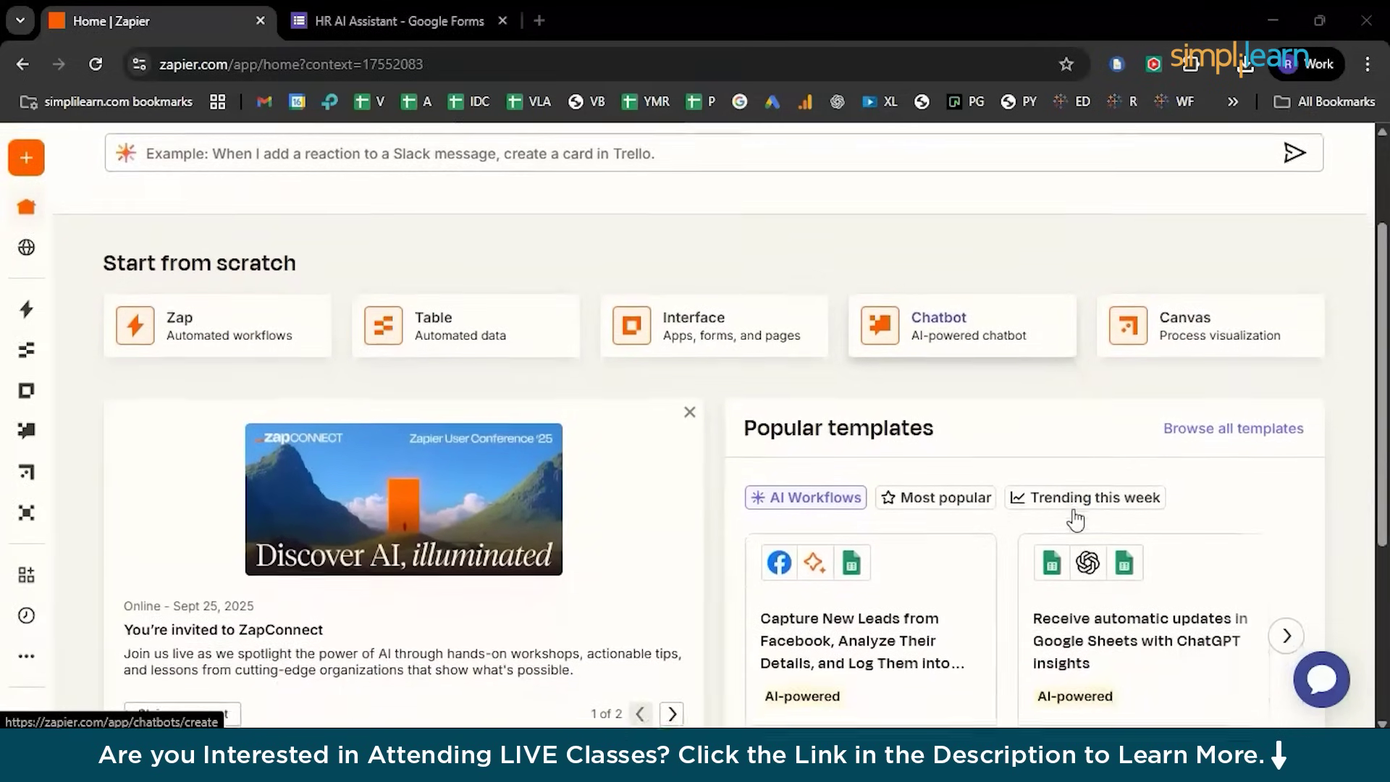
left_click(823, 544)
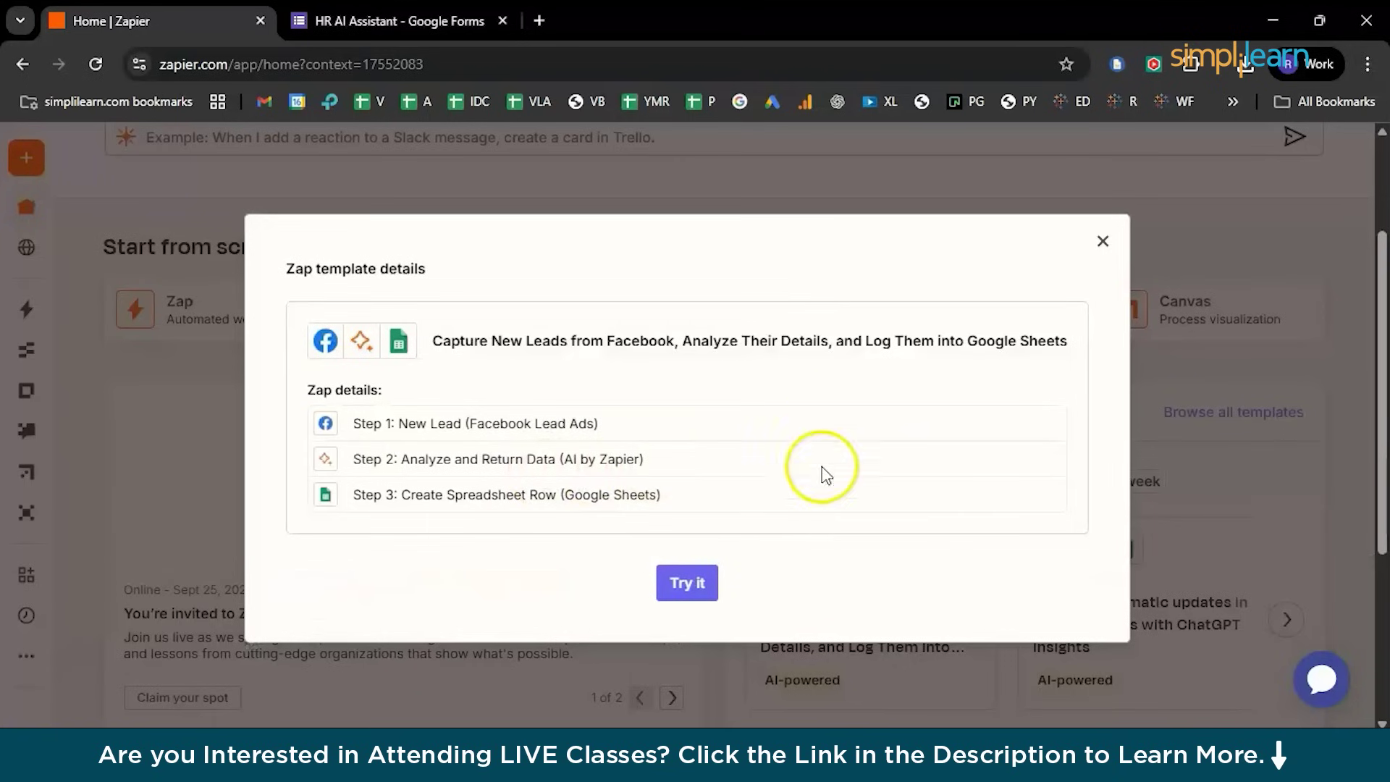
left_click(1104, 246)
scroll(909, 549, "down", 2)
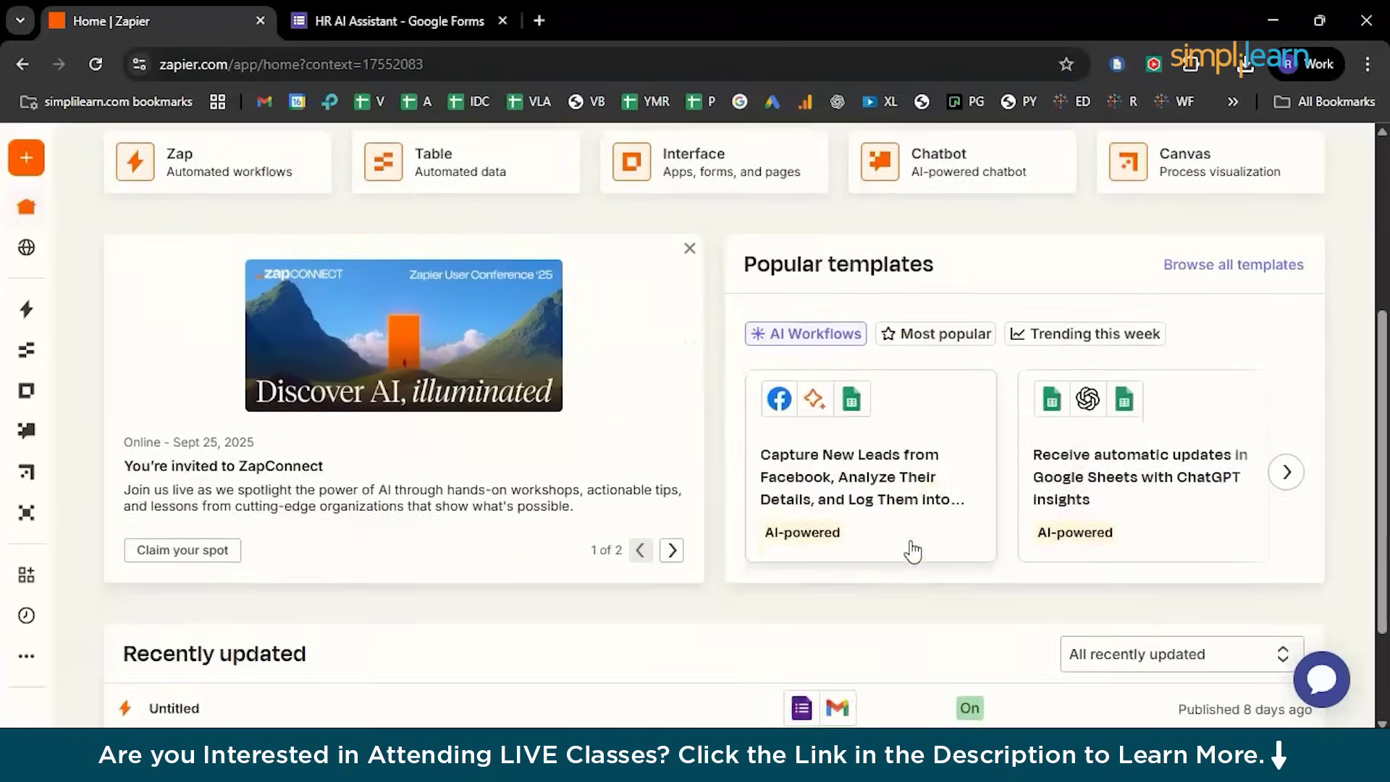
scroll(981, 602, "down", 2)
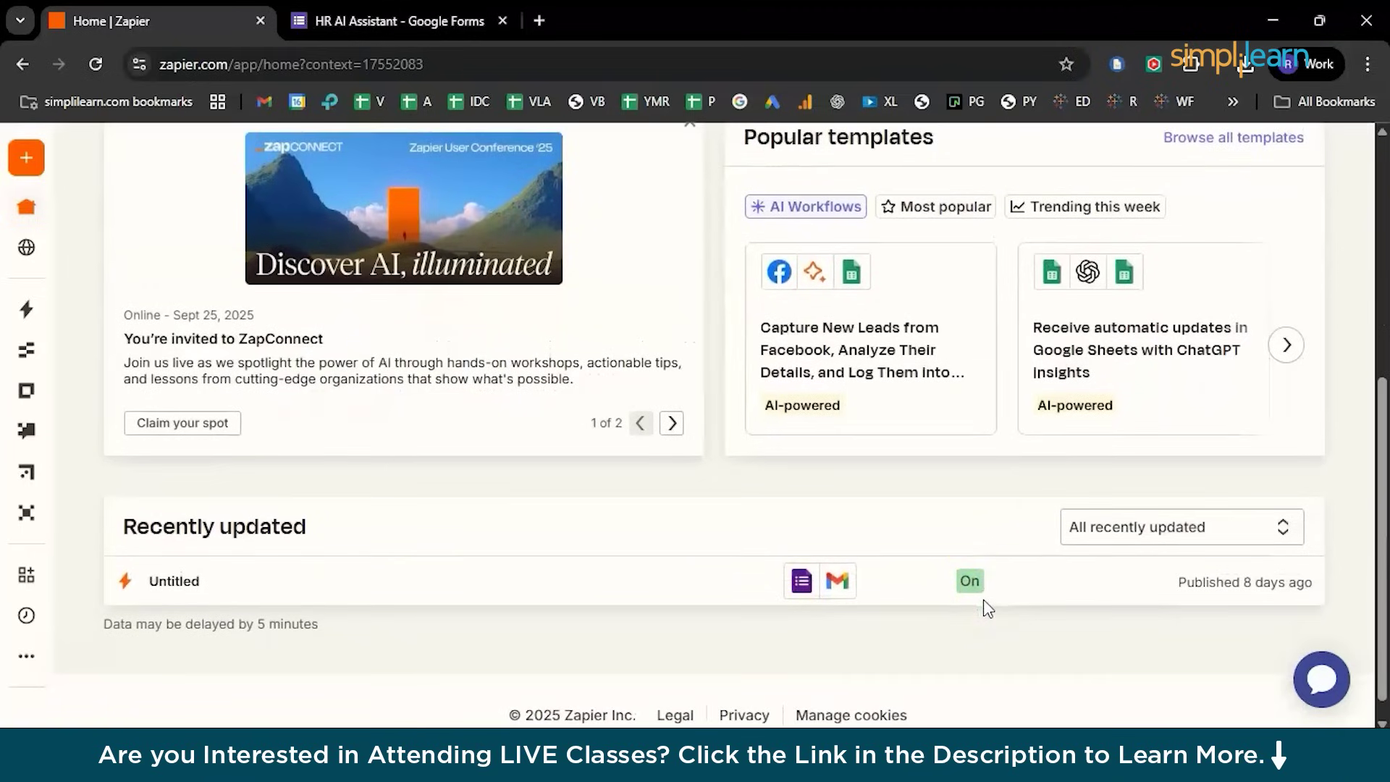
scroll(979, 579, "up", 3)
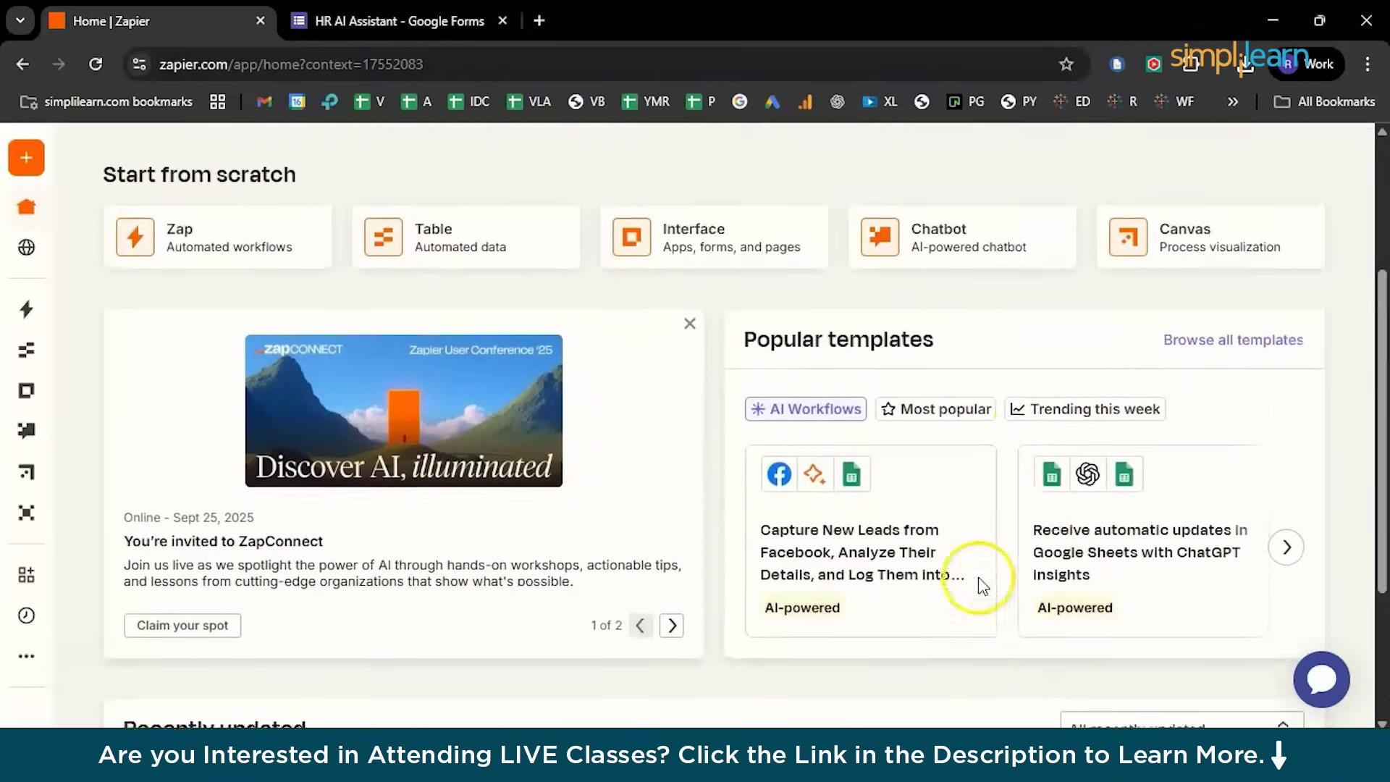
left_click(1210, 343, "ctrl")
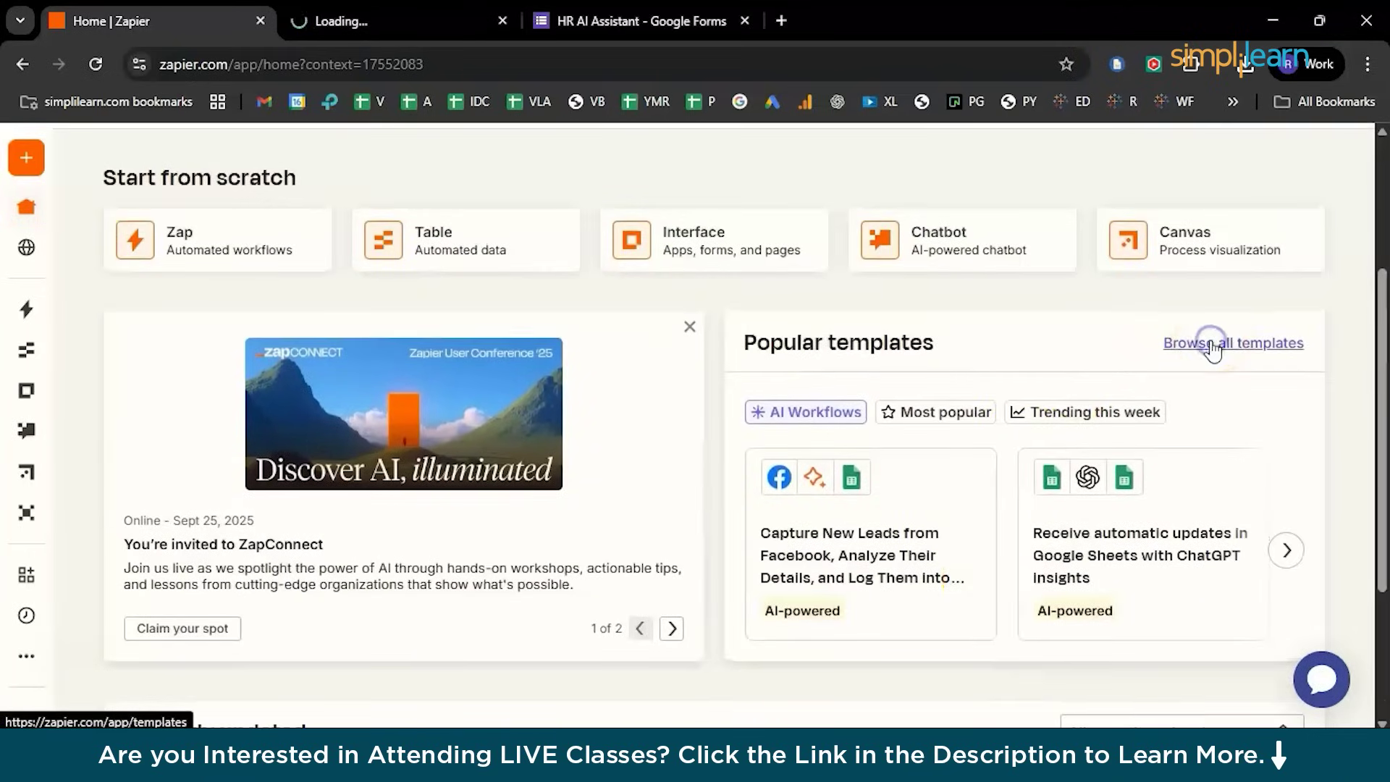
left_click(398, 28)
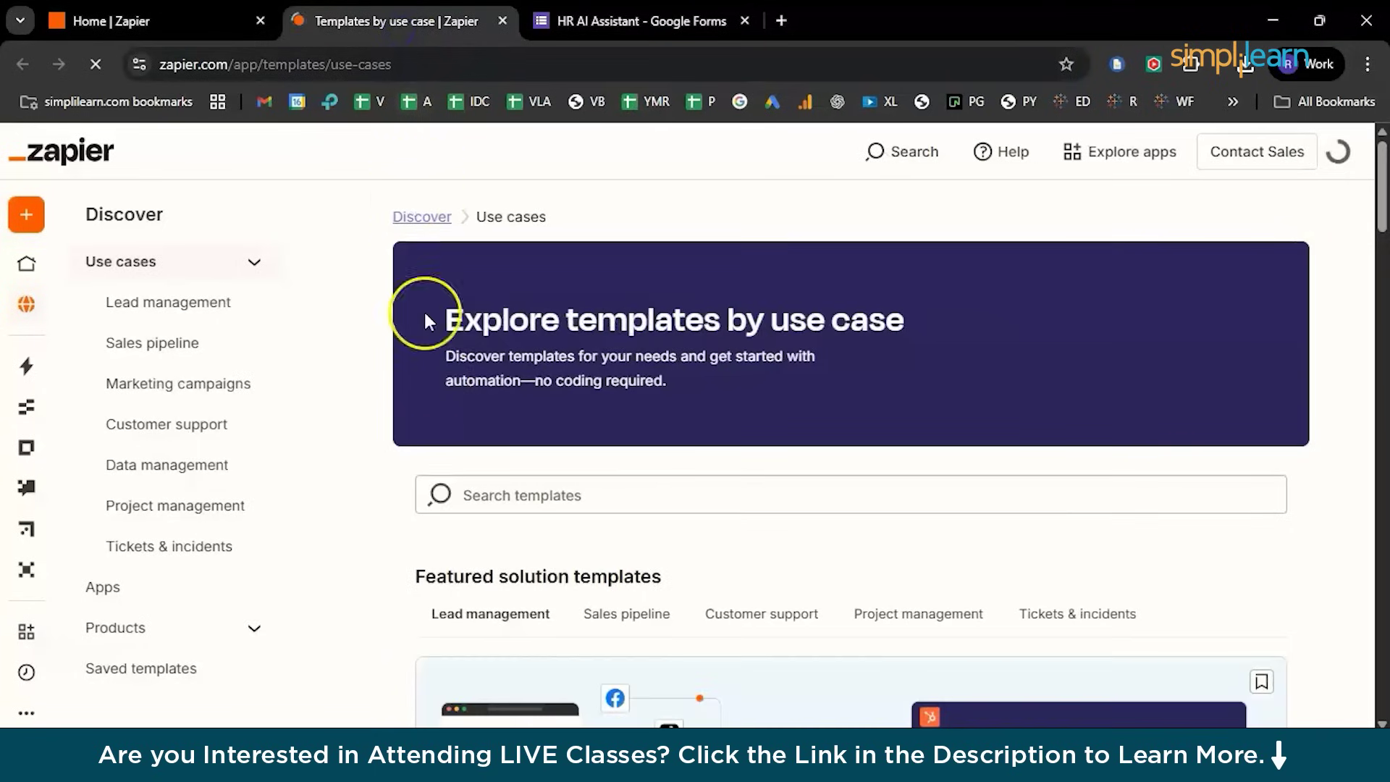
Find the 'Send email via Gmail for new Google Forms submissions' template and choose Try it
scroll(441, 467, "down", 3)
scroll(441, 467, "down", 6)
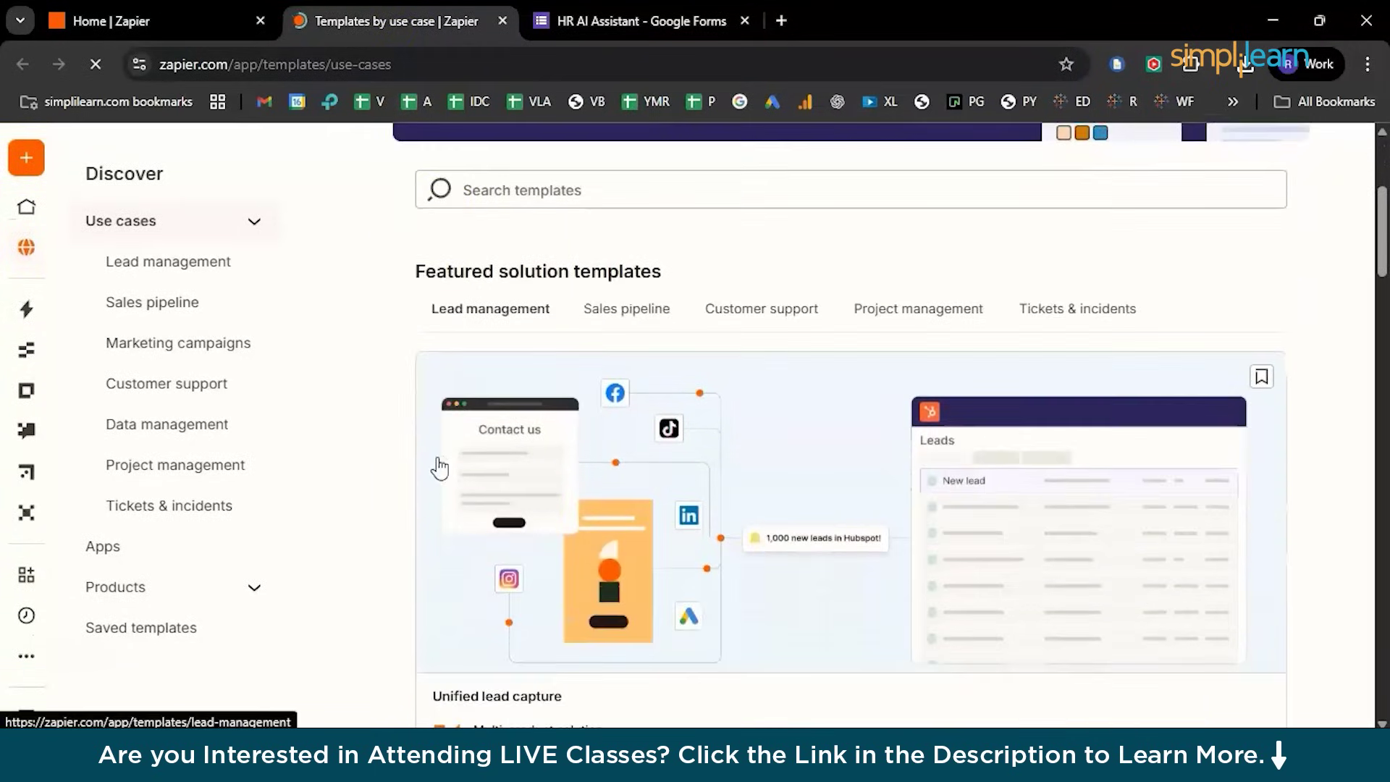
left_click(499, 474)
key("ctrl+plus")
key("ctrl+plus")
scroll(533, 474, "right", 3)
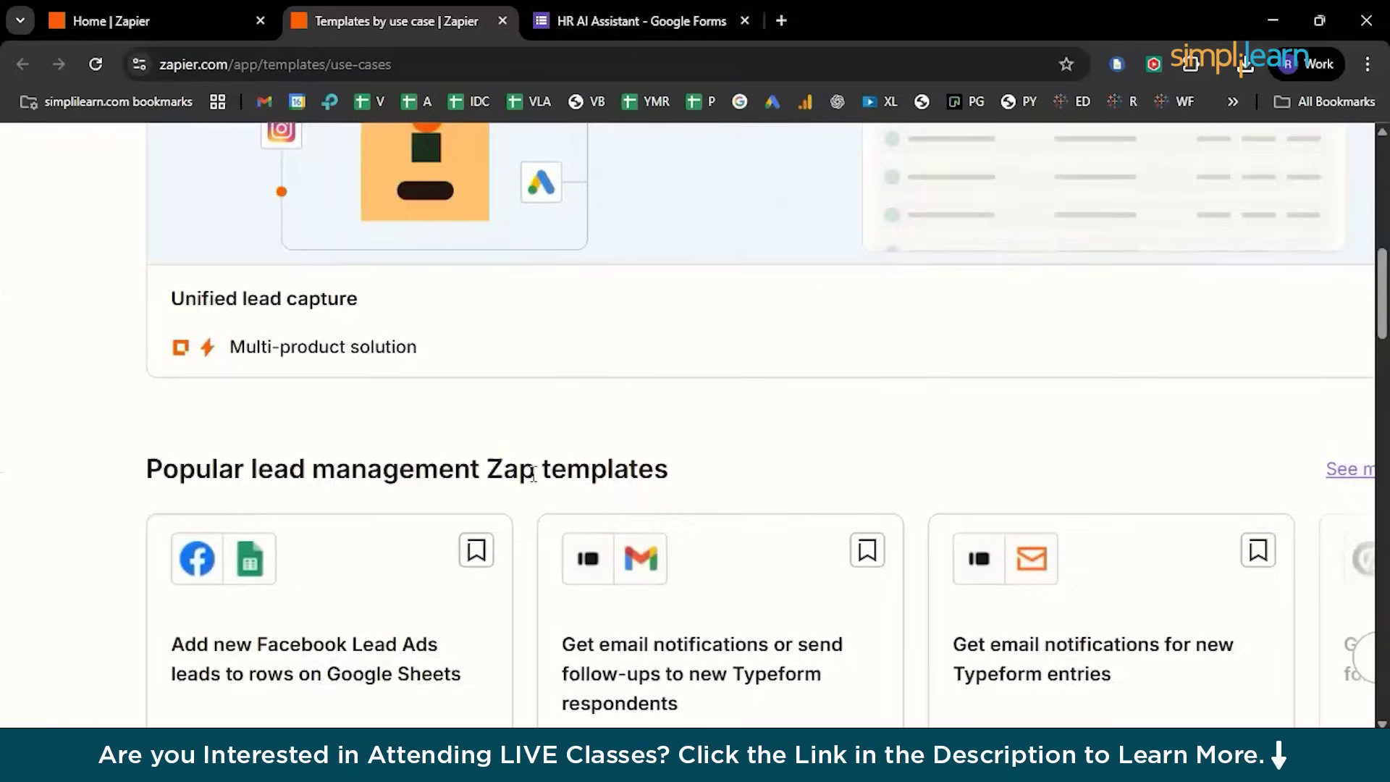
scroll(533, 474, "down", 1)
scroll(534, 474, "down", 1)
scroll(536, 481, "right", 2)
scroll(534, 483, "down", 10)
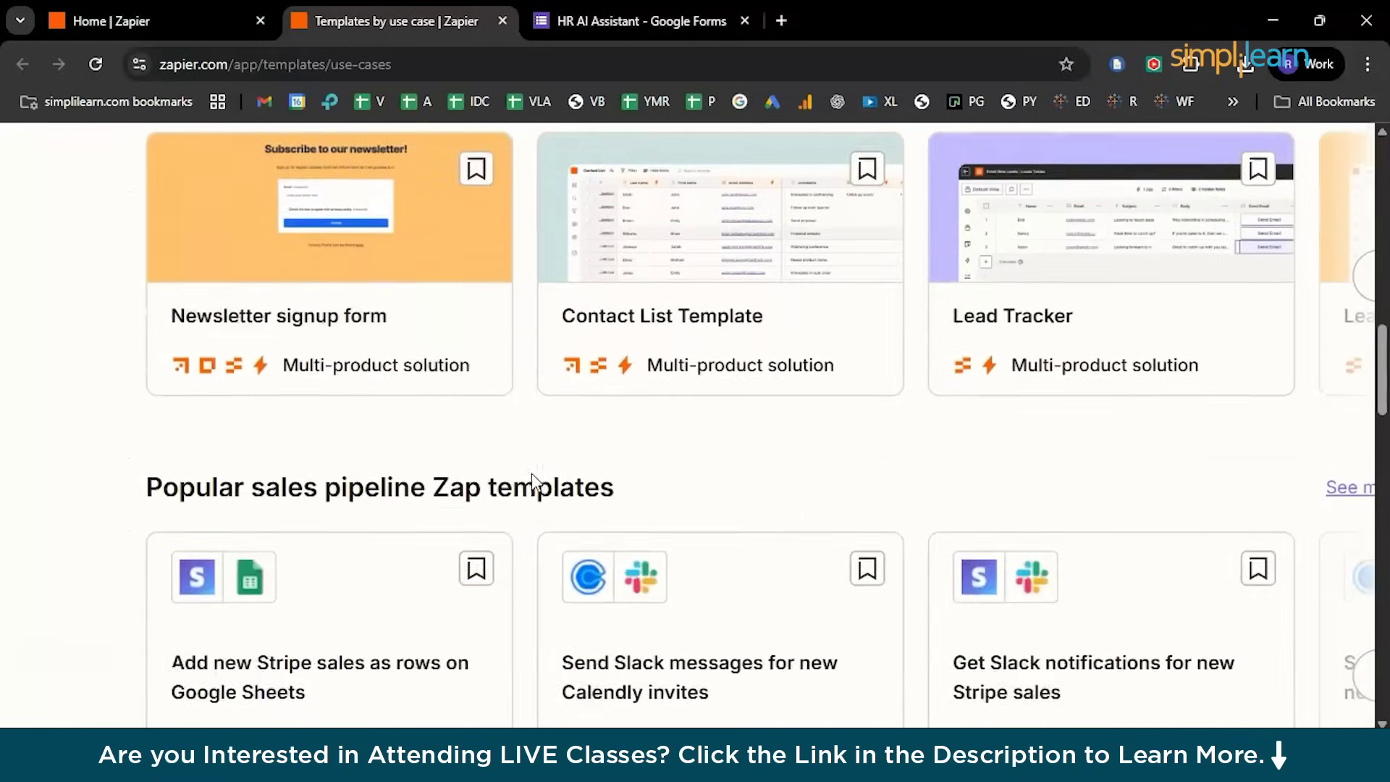
scroll(534, 482, "down", 9)
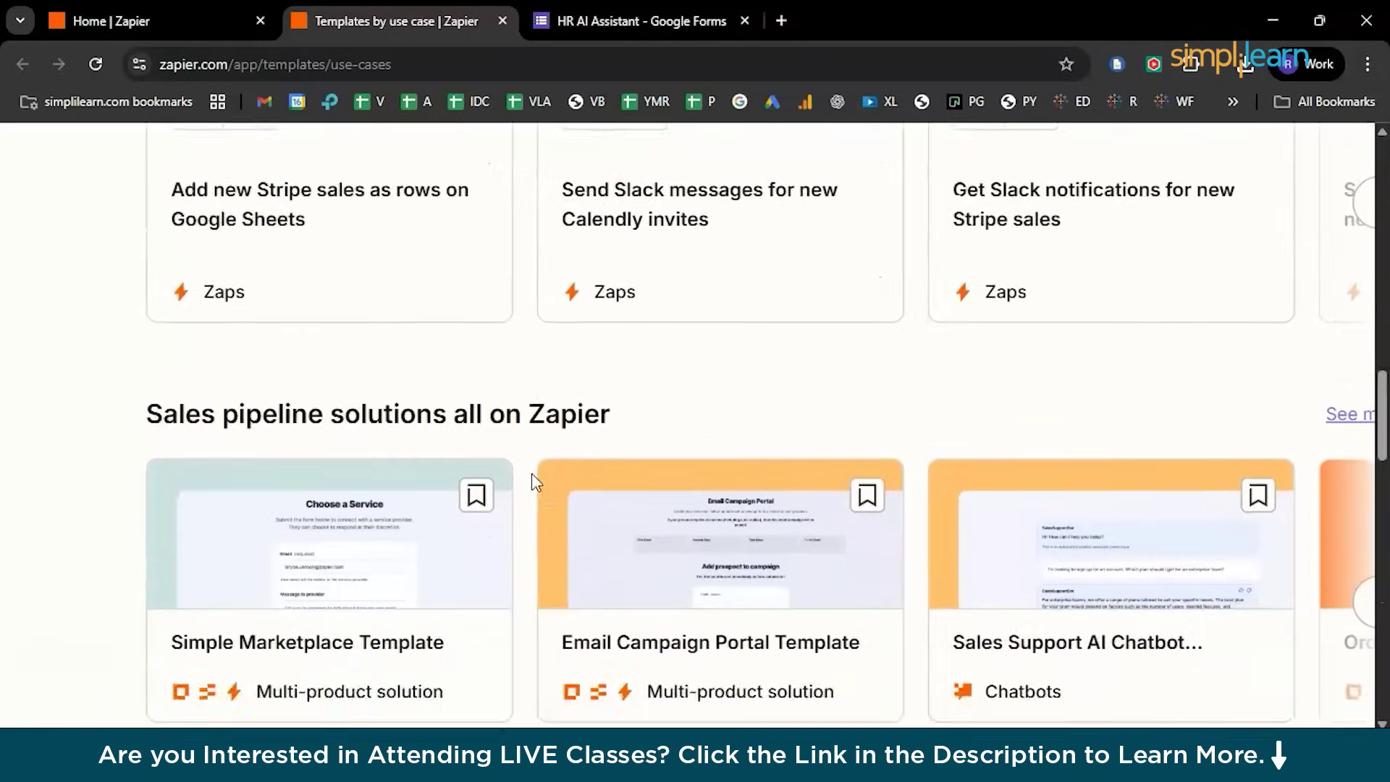
scroll(534, 482, "down", 9)
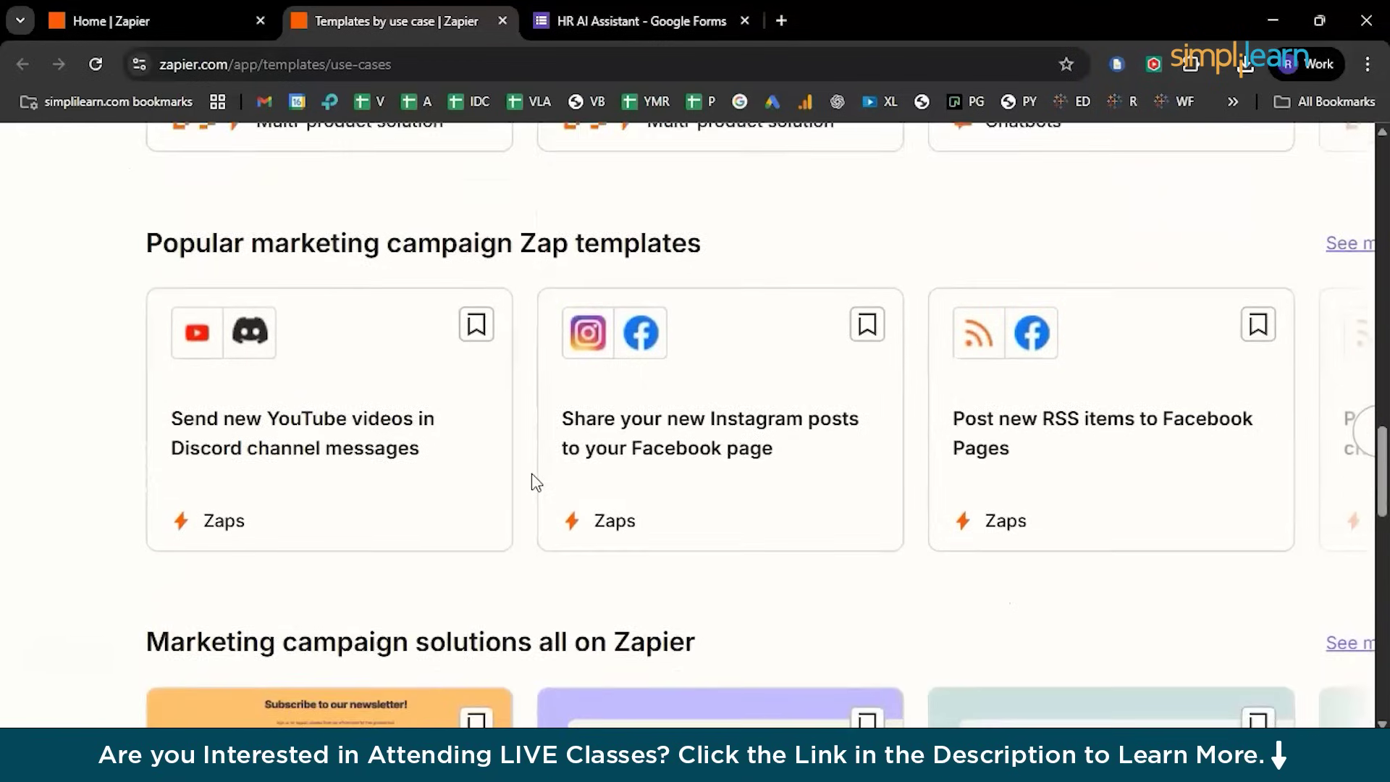
scroll(534, 482, "down", 7)
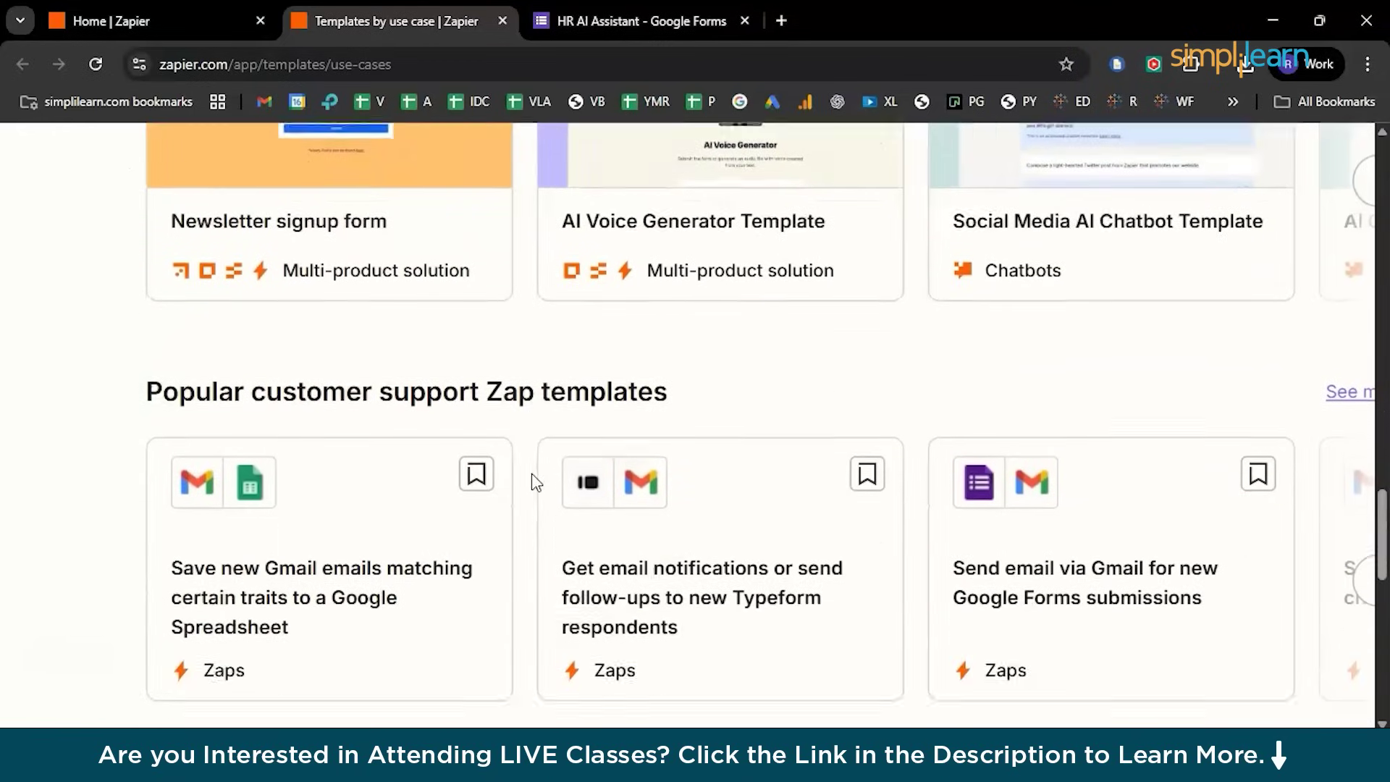
scroll(536, 483, "right", 3)
left_click(947, 427)
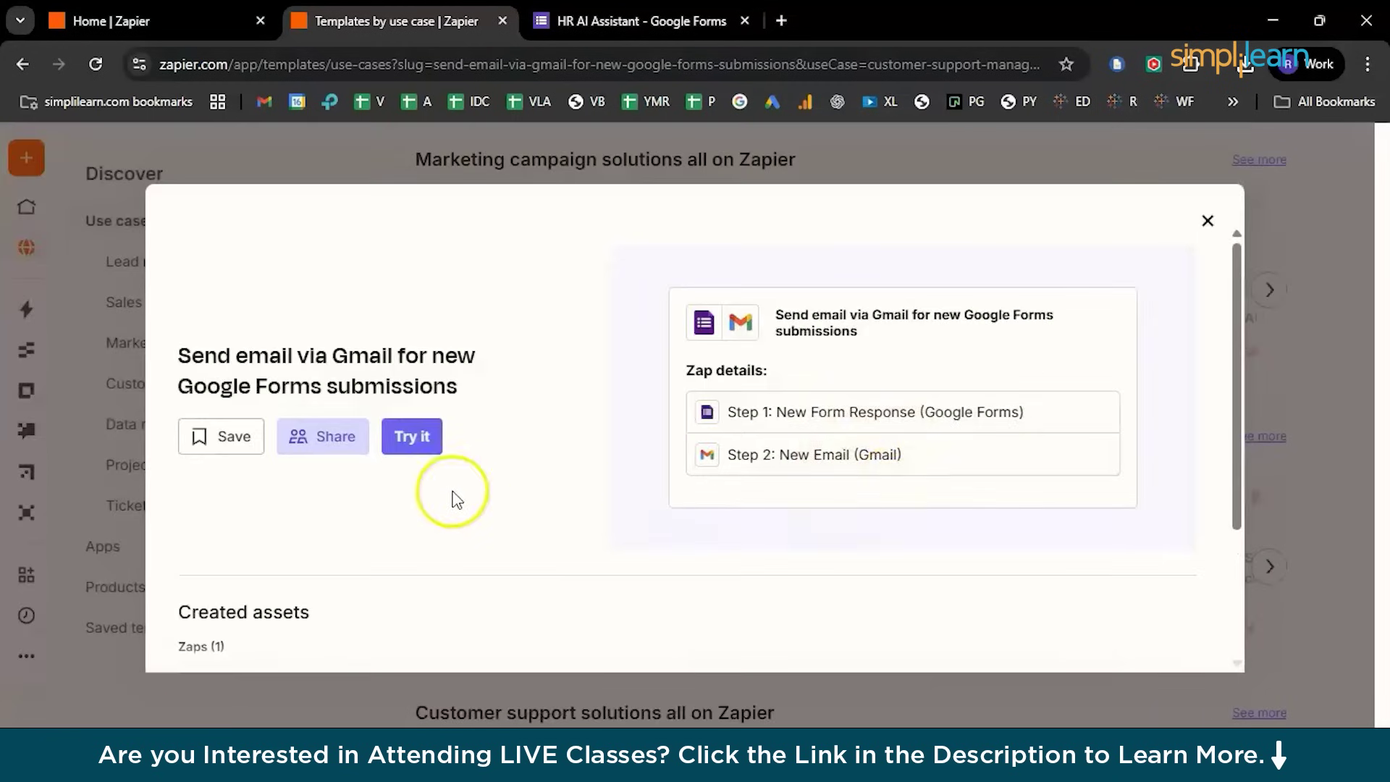
left_click(409, 442)
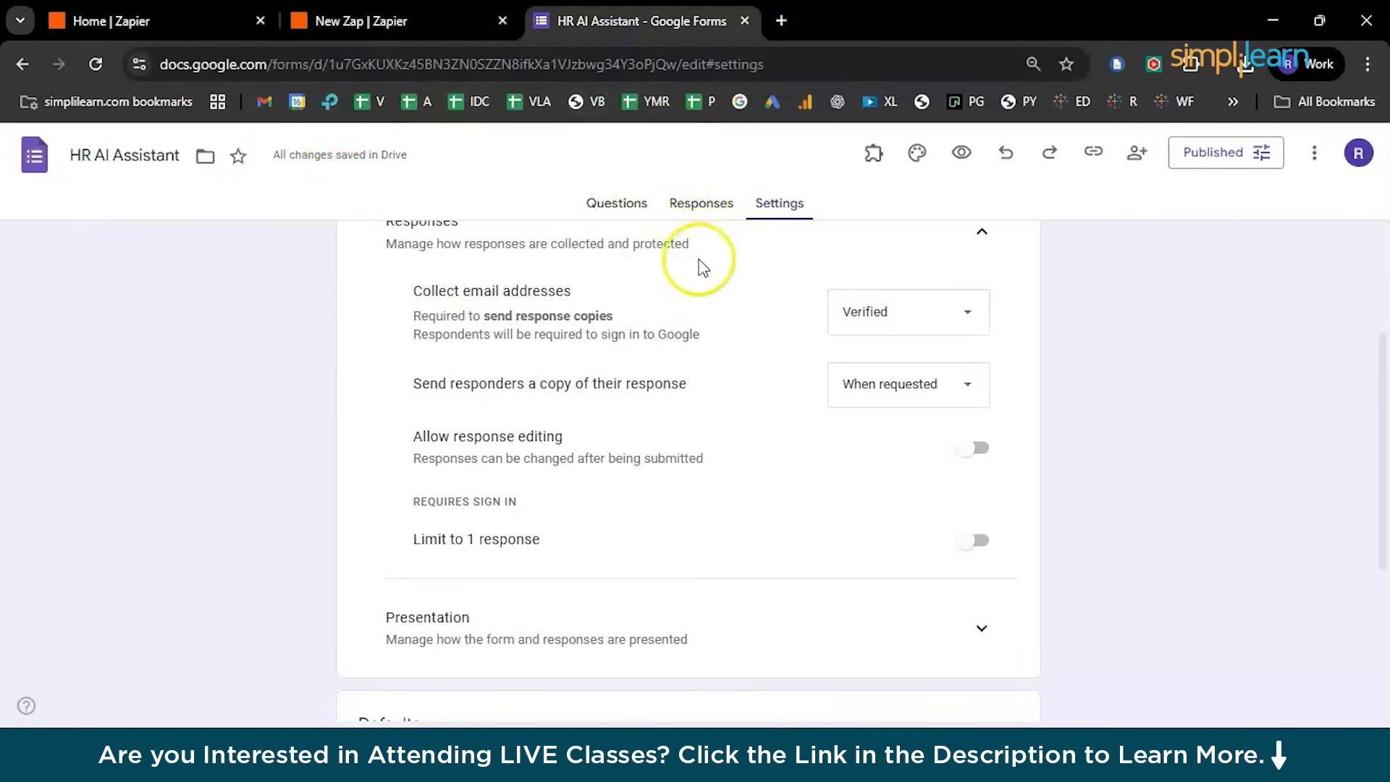
Show the form's Copy responder link from the Questions view, then return to the New Zap tab
left_click(617, 203)
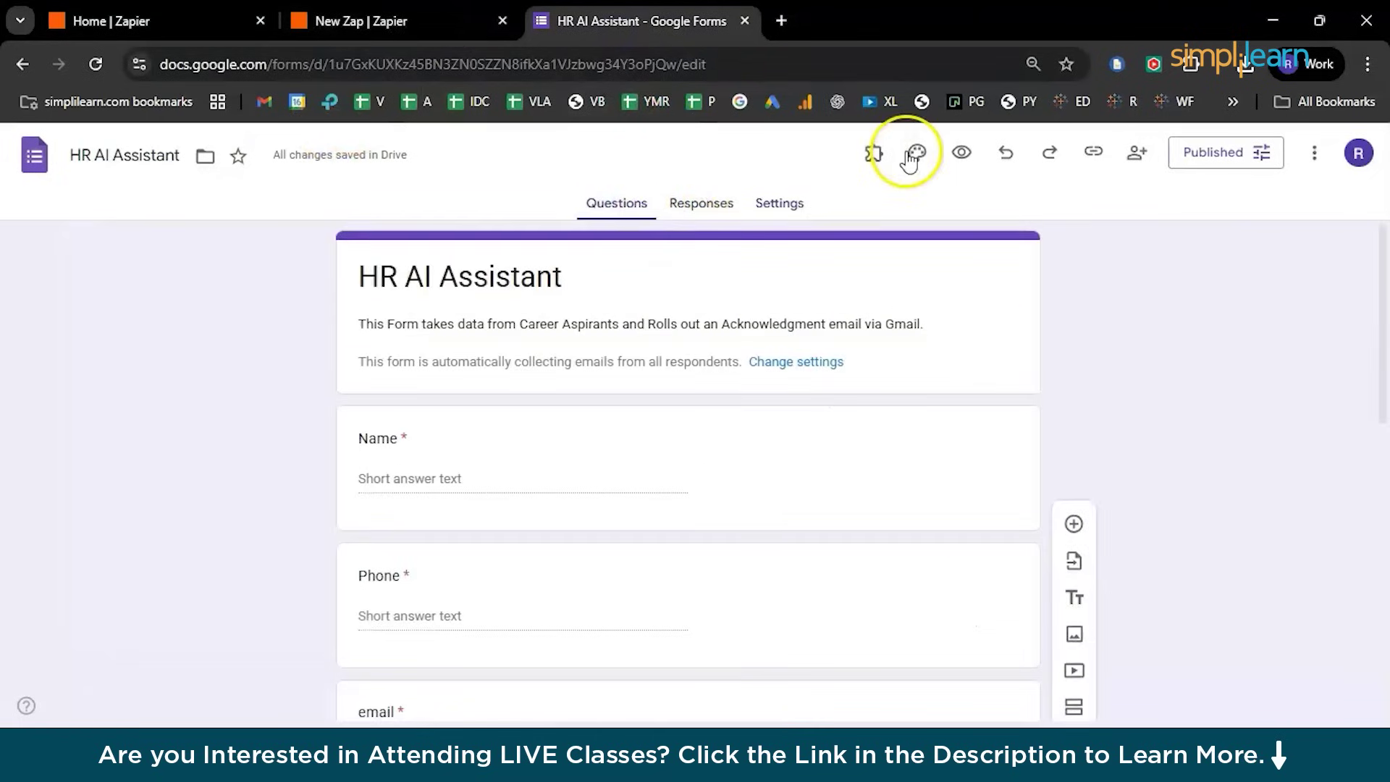
left_click(1095, 165)
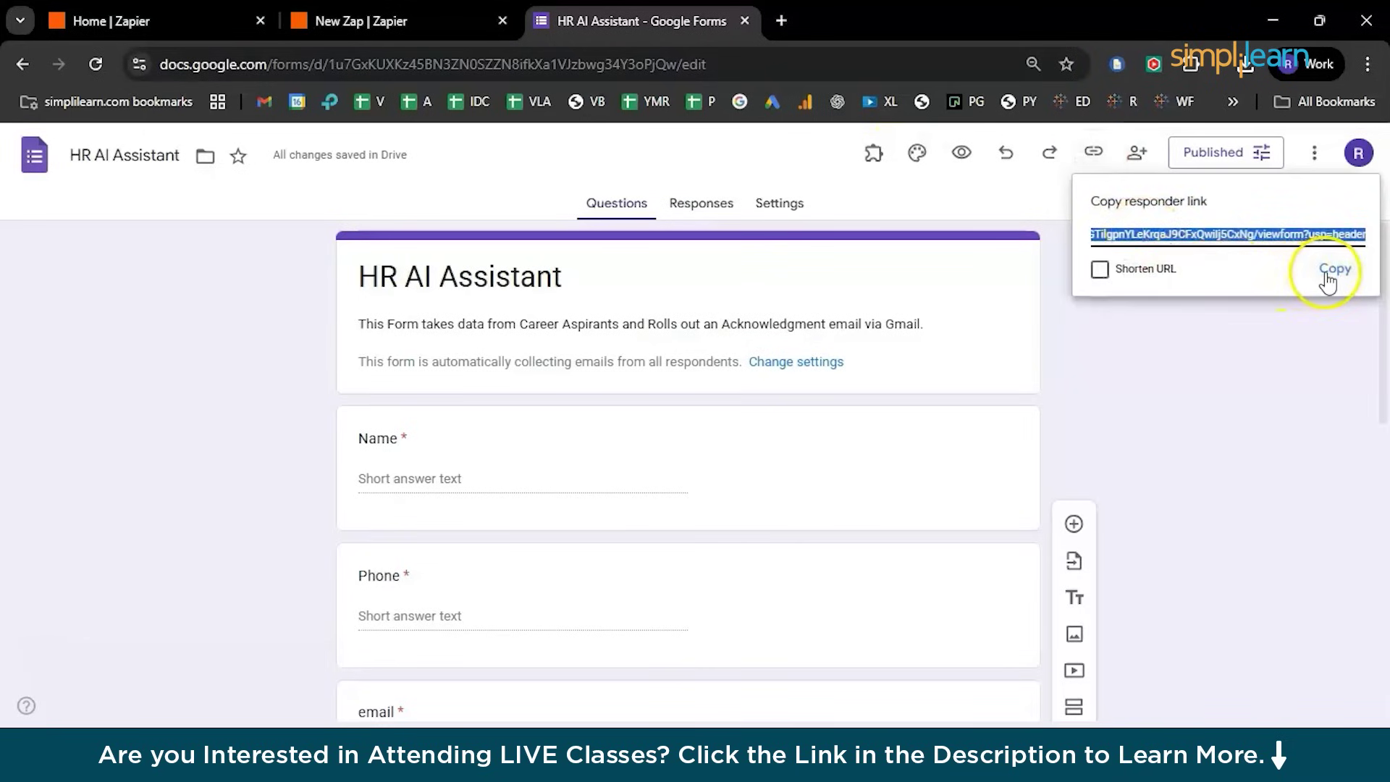
left_click(421, 35)
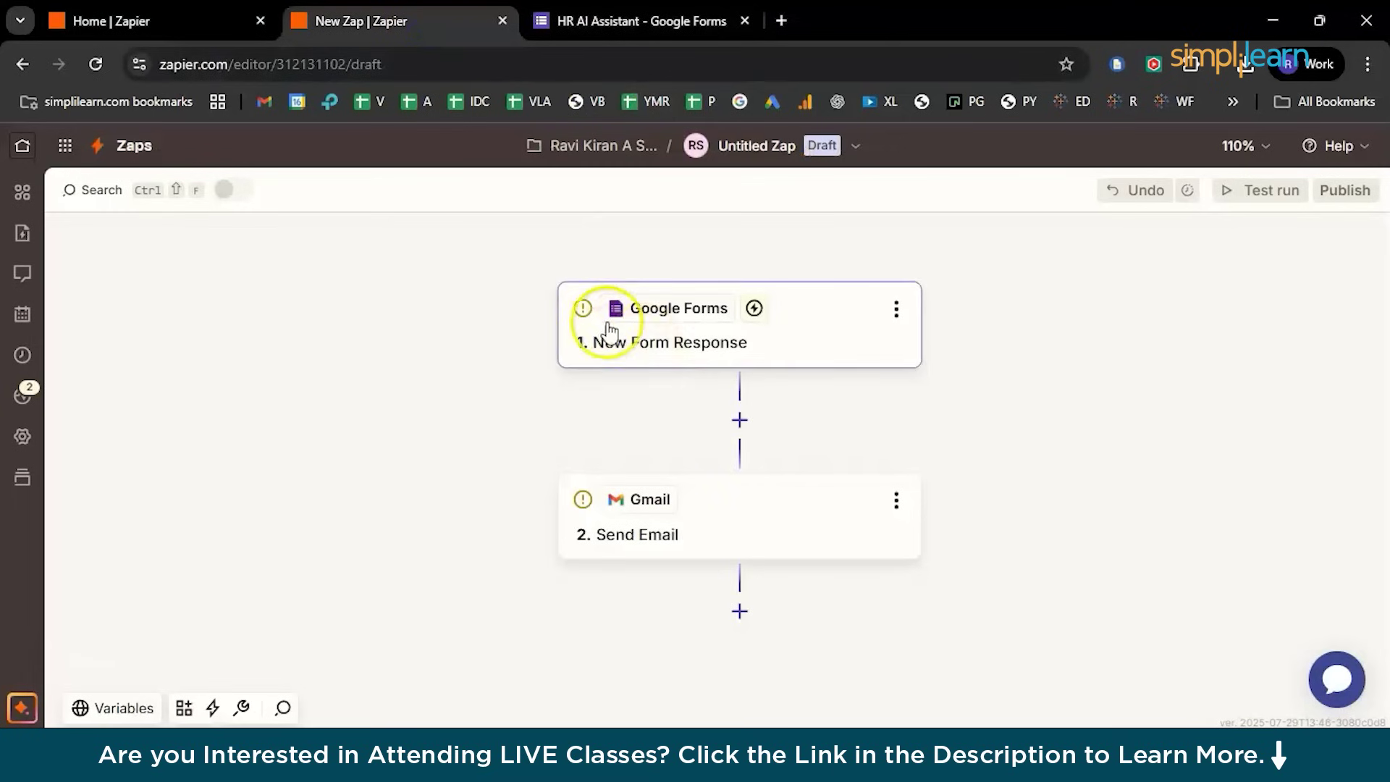
Start the Google Forms trigger setup, keeping New Form Response as the trigger event
scroll(585, 323, "up", 1)
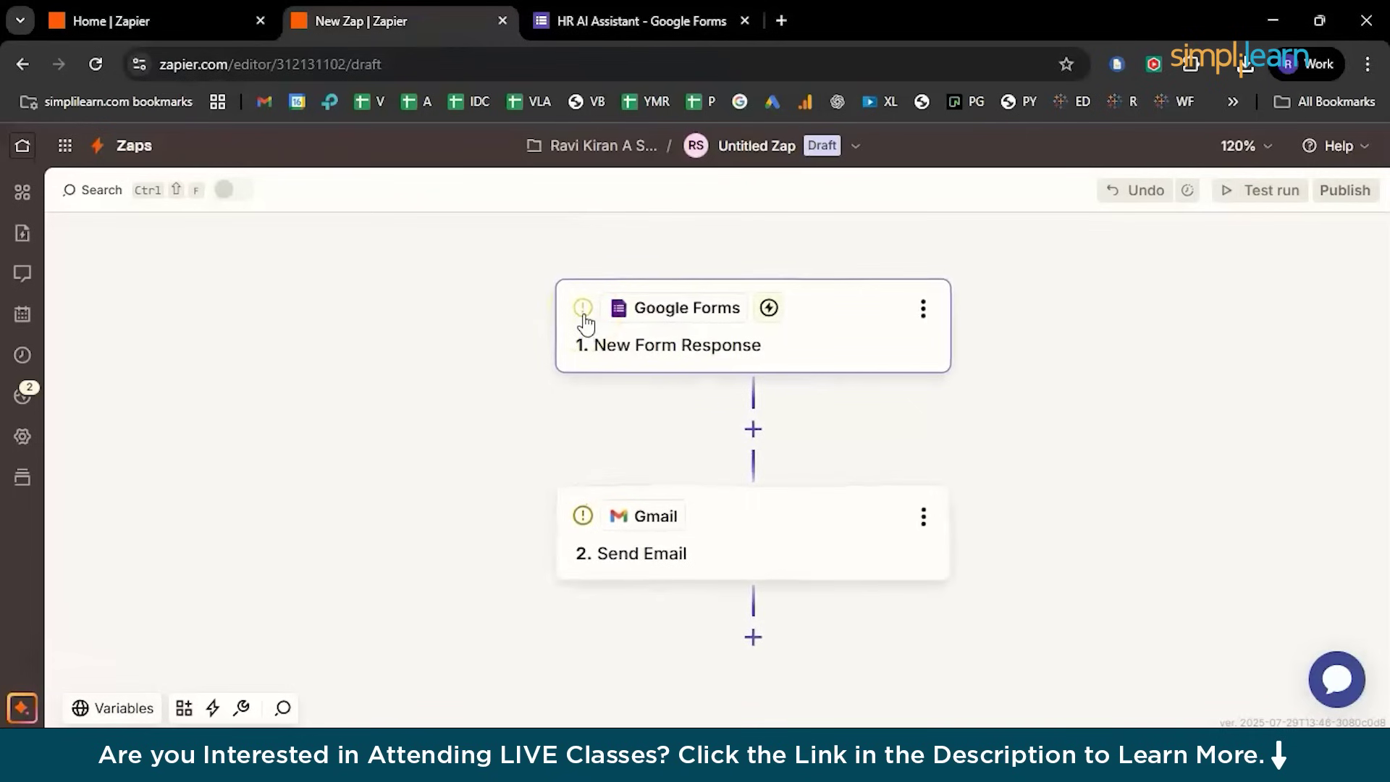
left_click(583, 309)
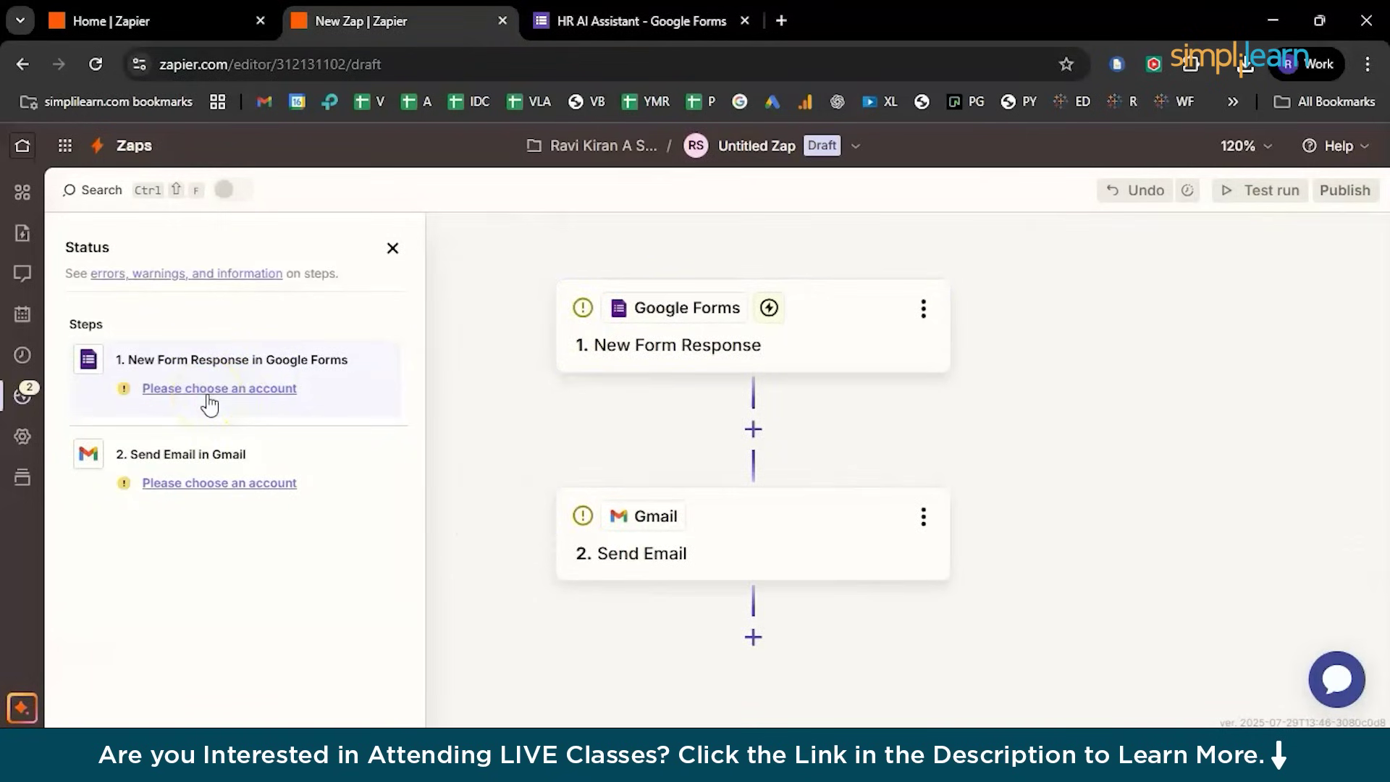
left_click(208, 395)
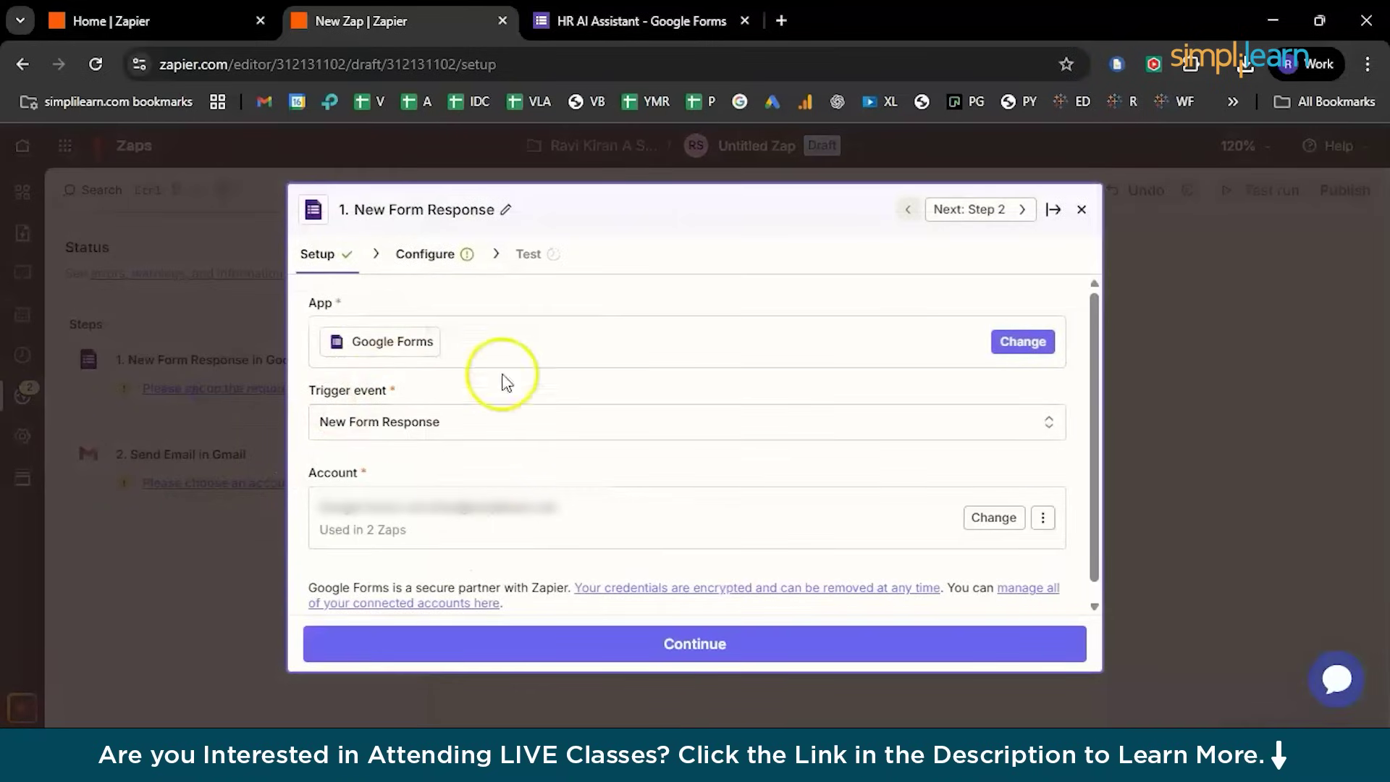
left_click(1041, 427)
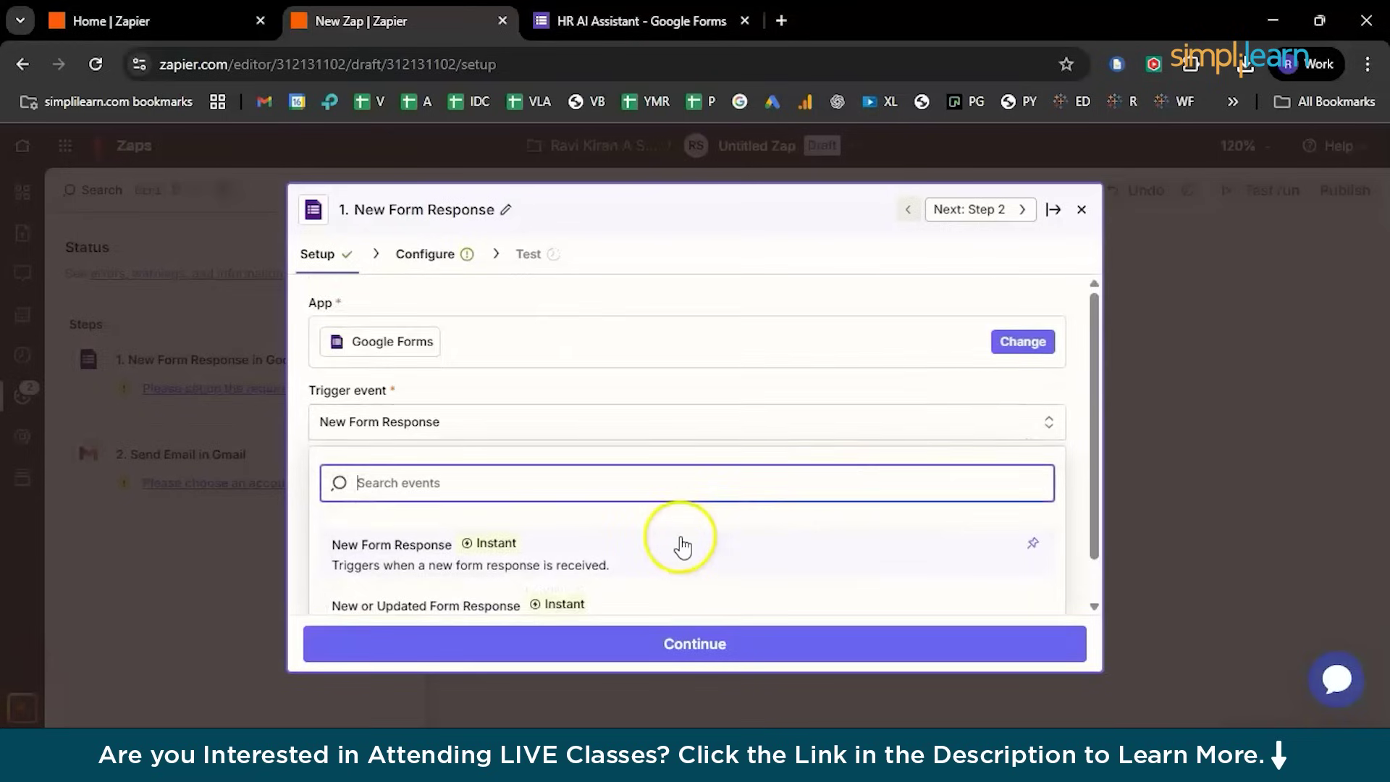
scroll(681, 545, "up", 1)
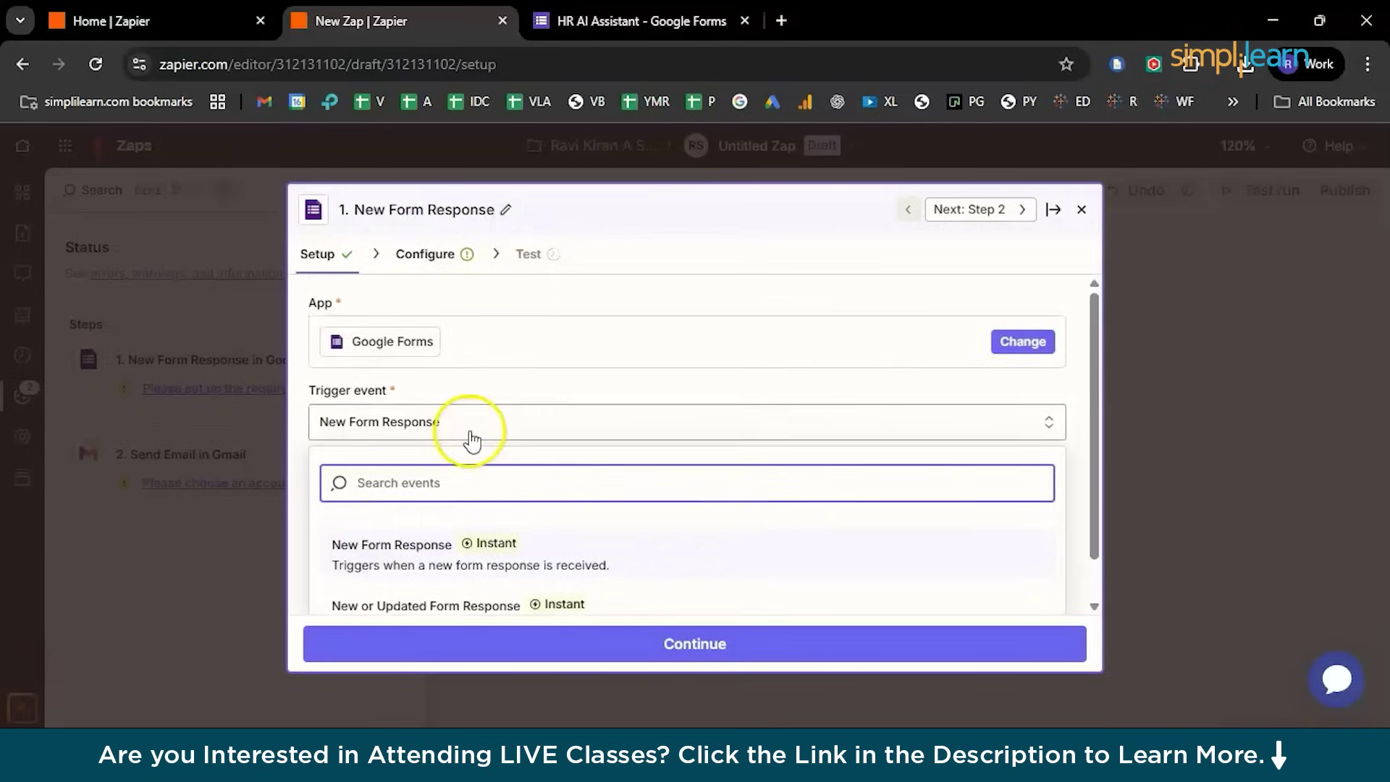
key("ctrl+Tab")
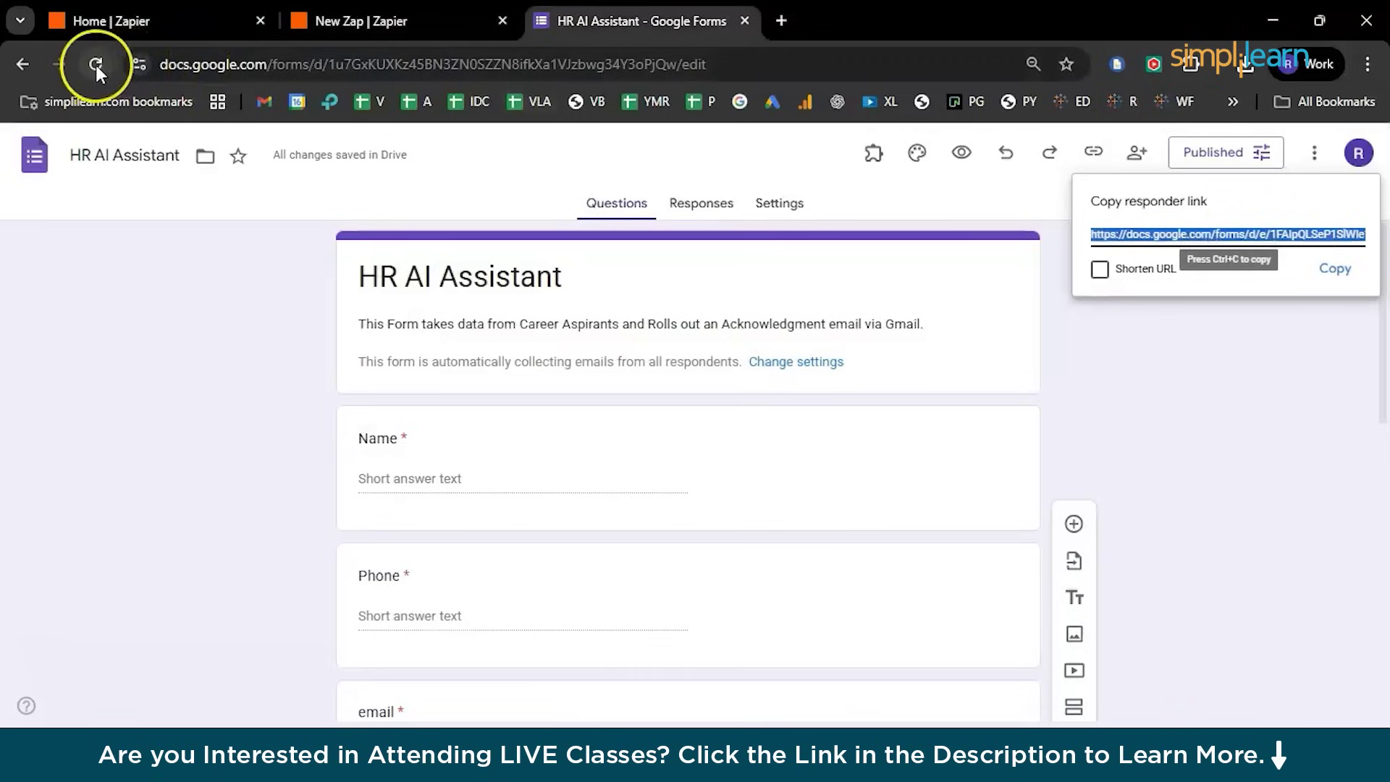
left_click(96, 66)
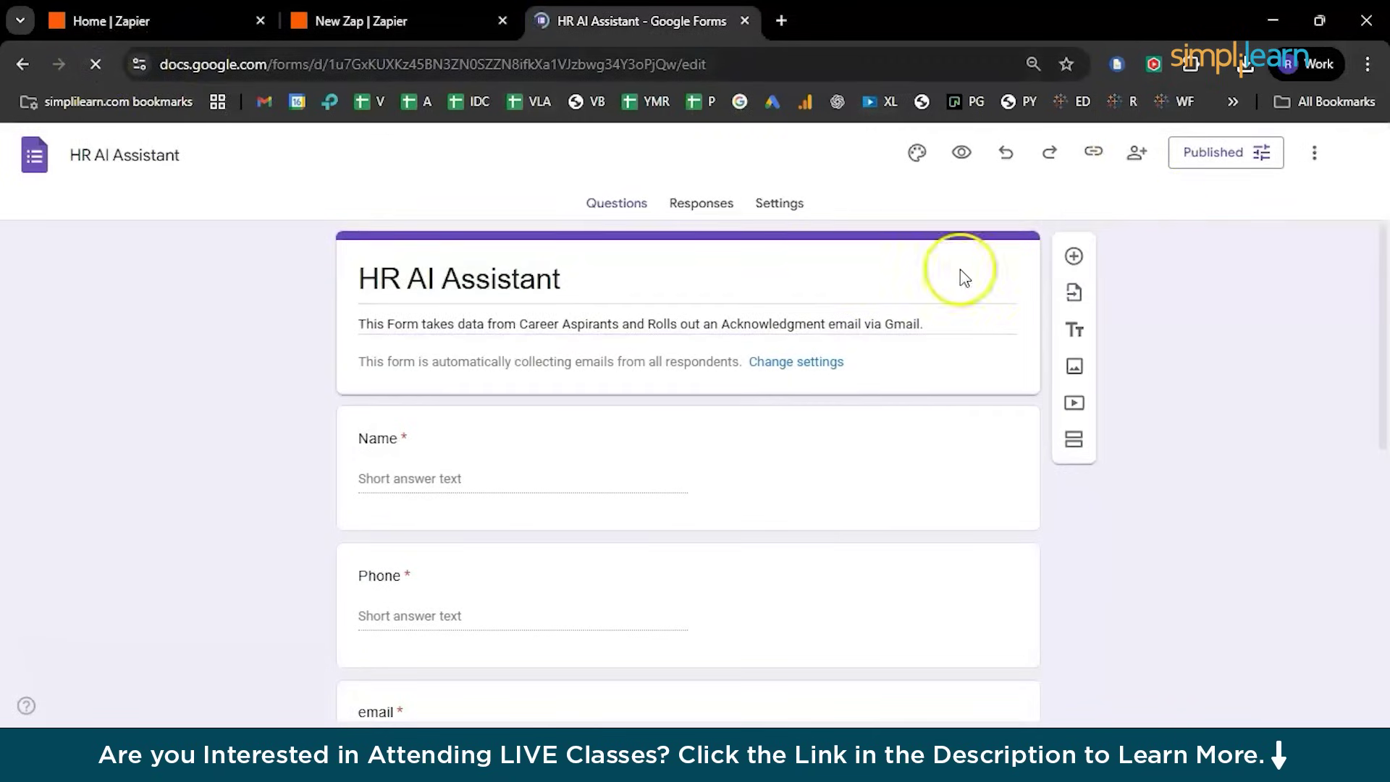
key("ctrl+shift+Tab")
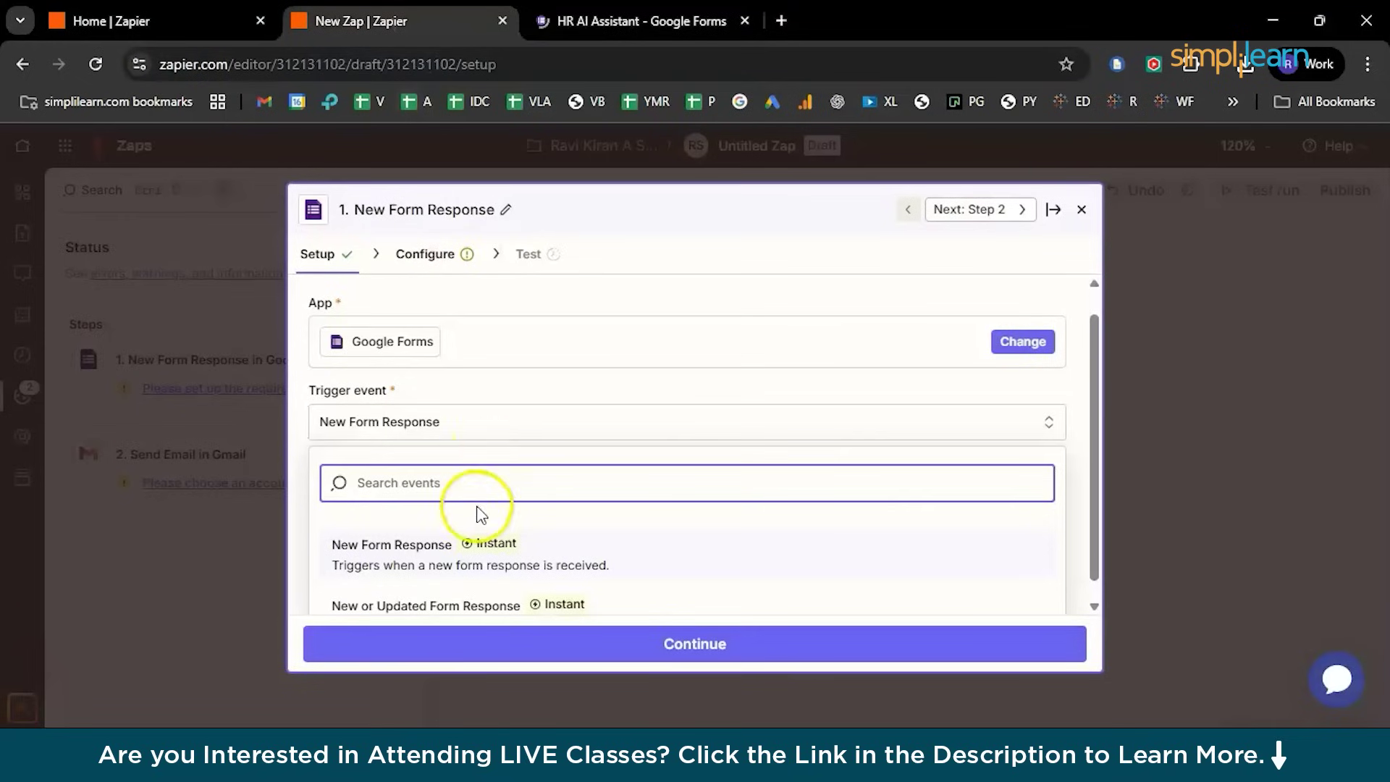
scroll(477, 505, "down", 1)
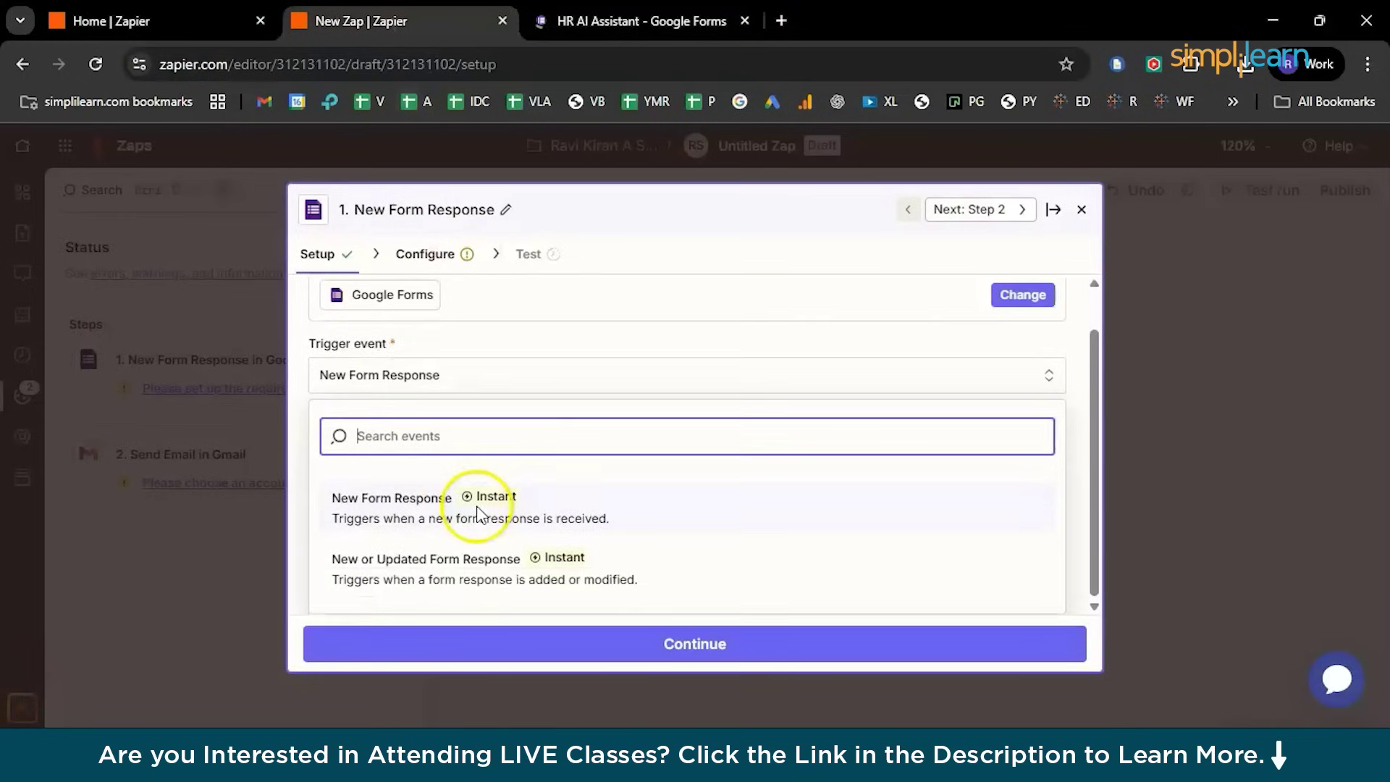
left_click(404, 525)
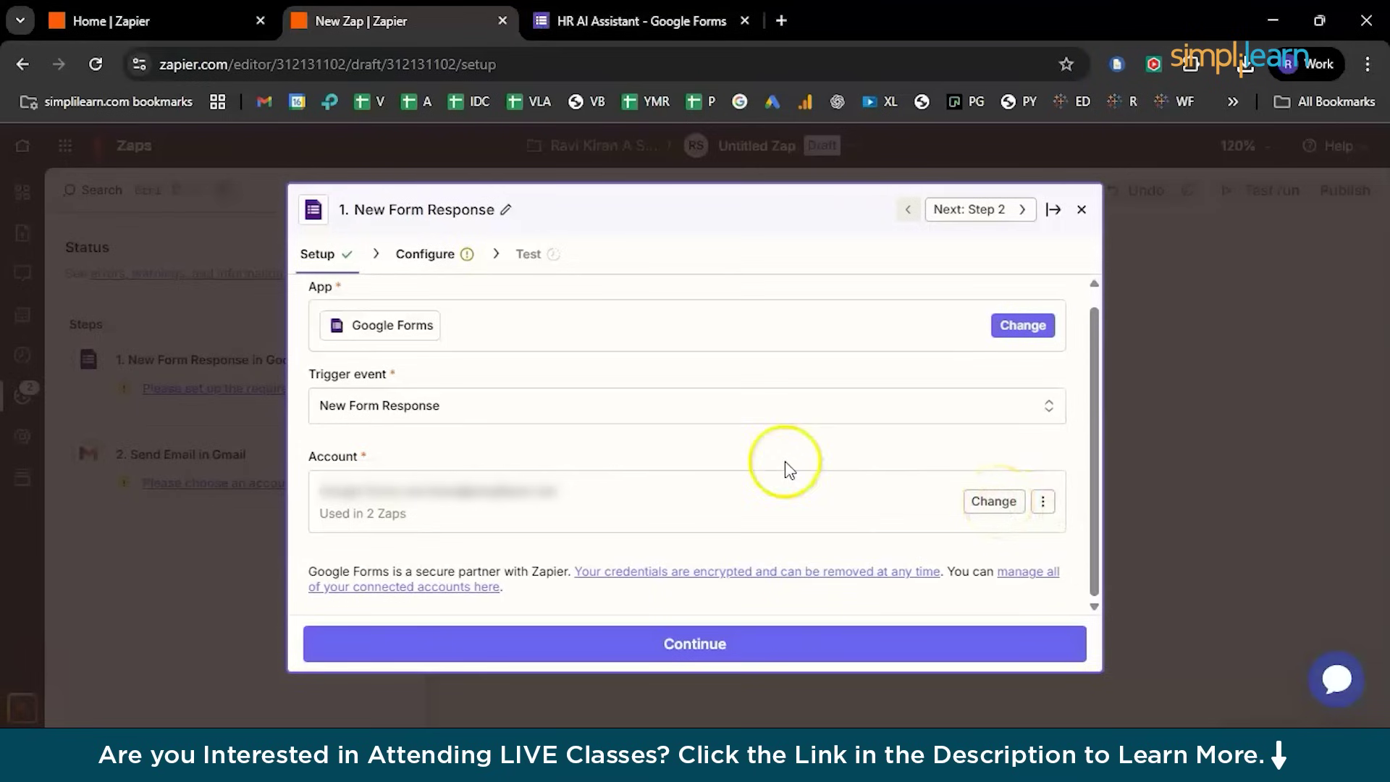
left_click(784, 649)
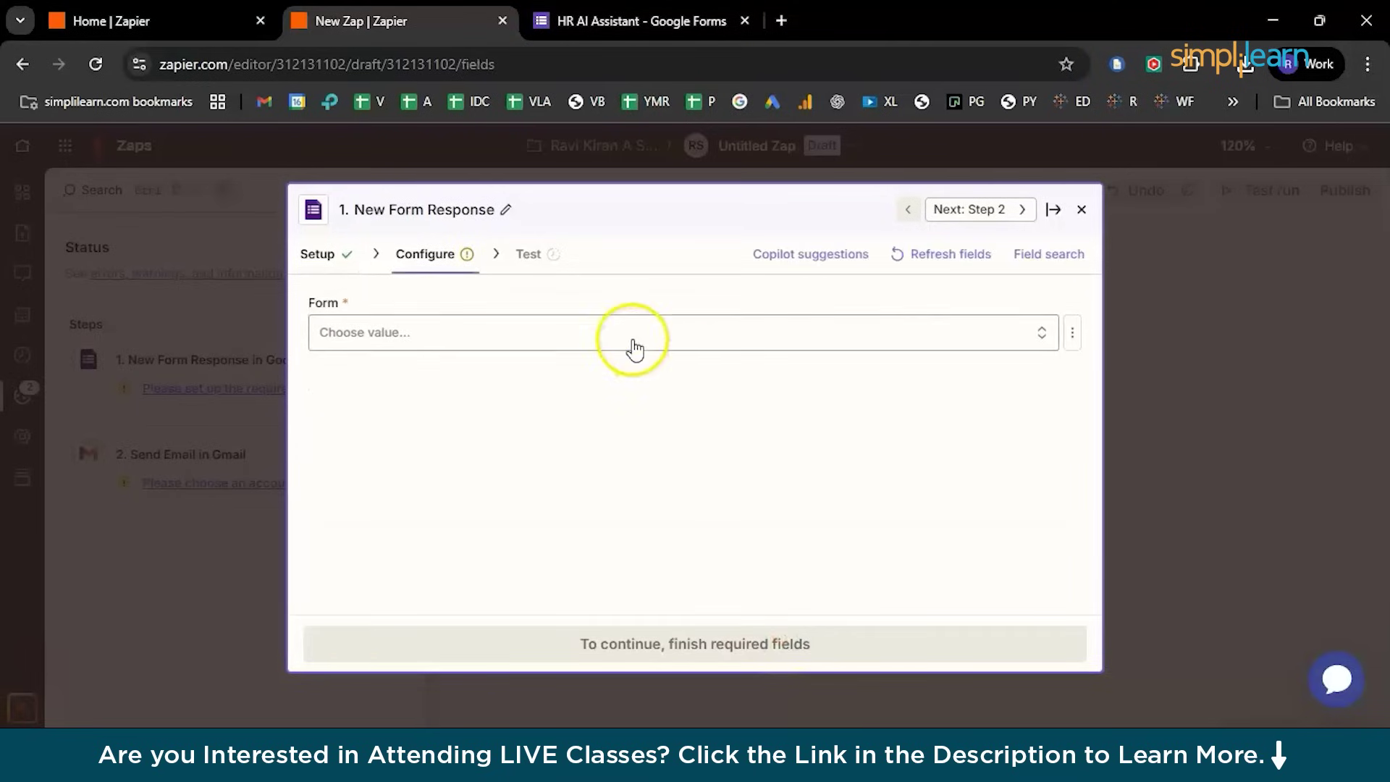
Select the HR AI Assistant form, test the trigger, and continue with the sample response
left_click(631, 339)
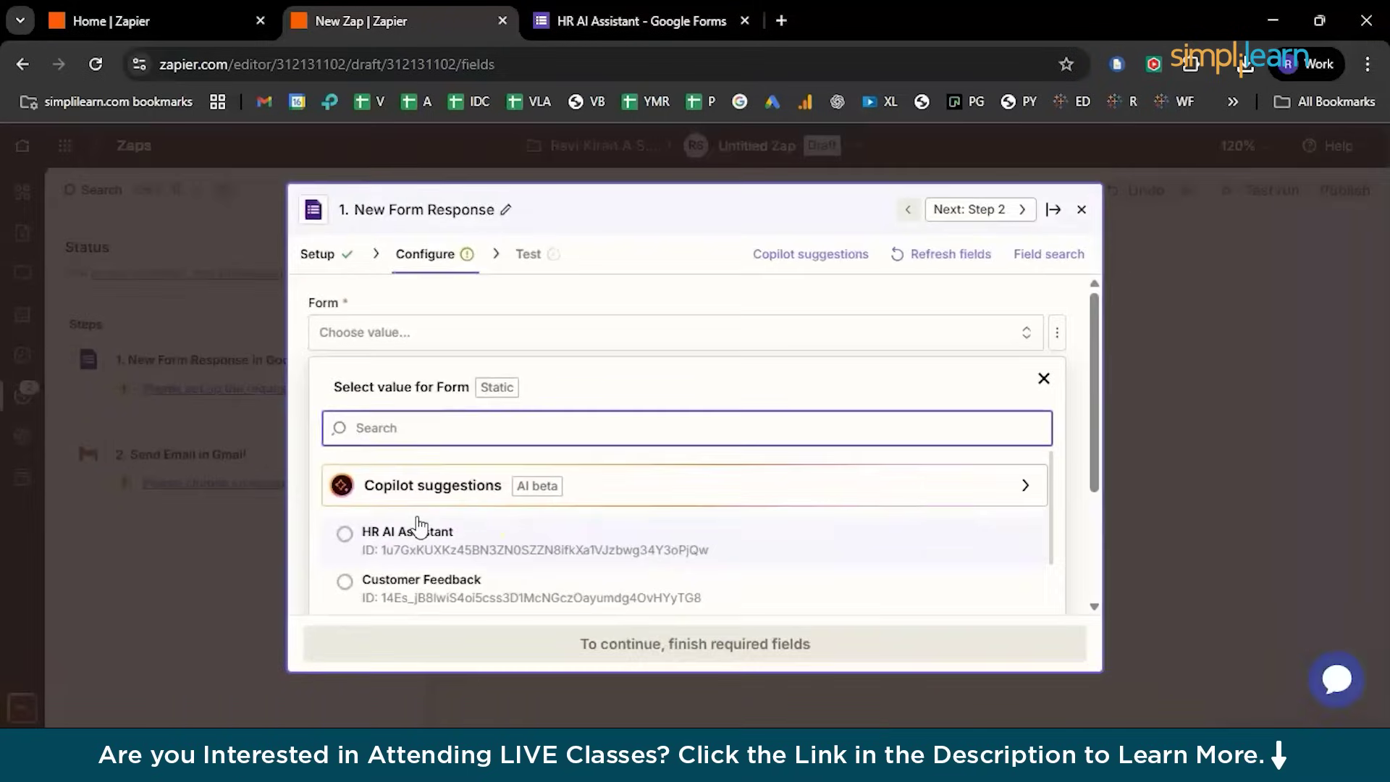
left_click(415, 532)
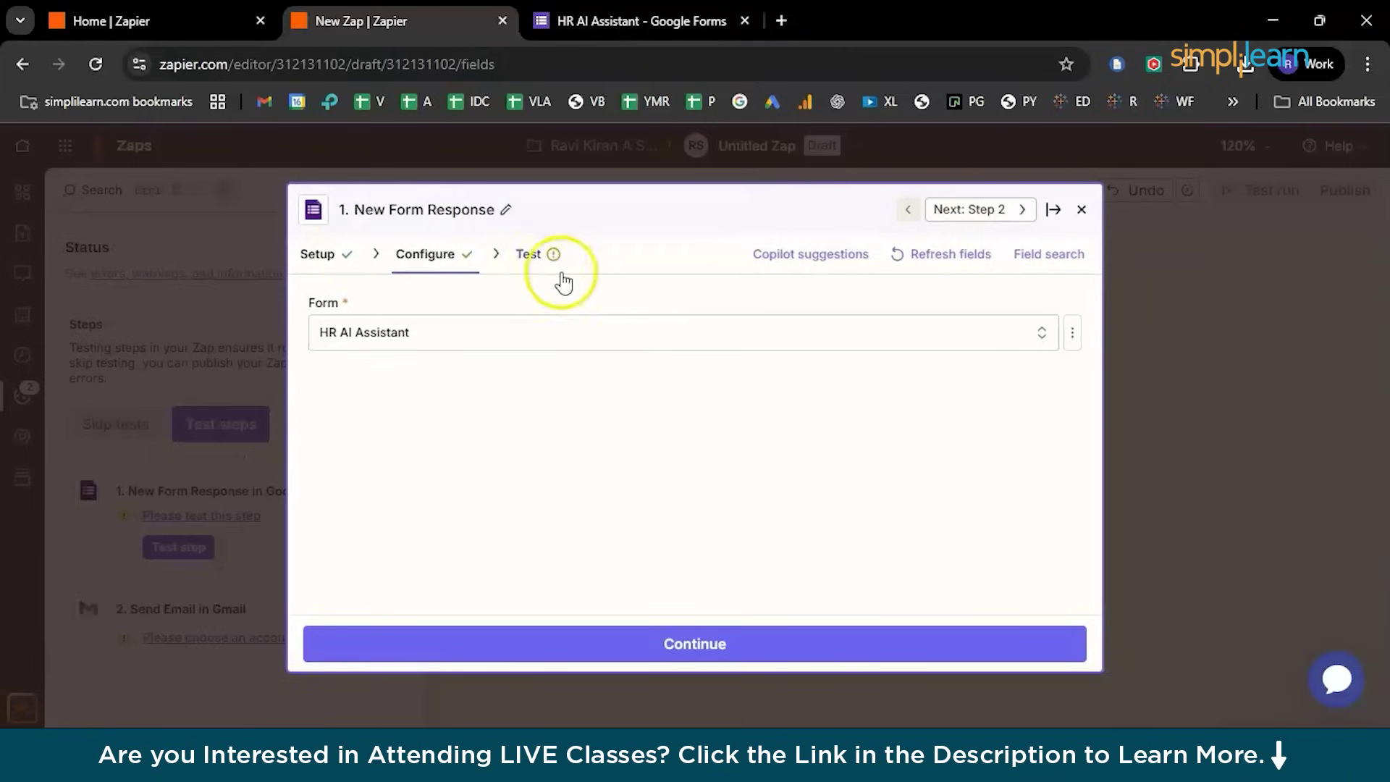
left_click(637, 645)
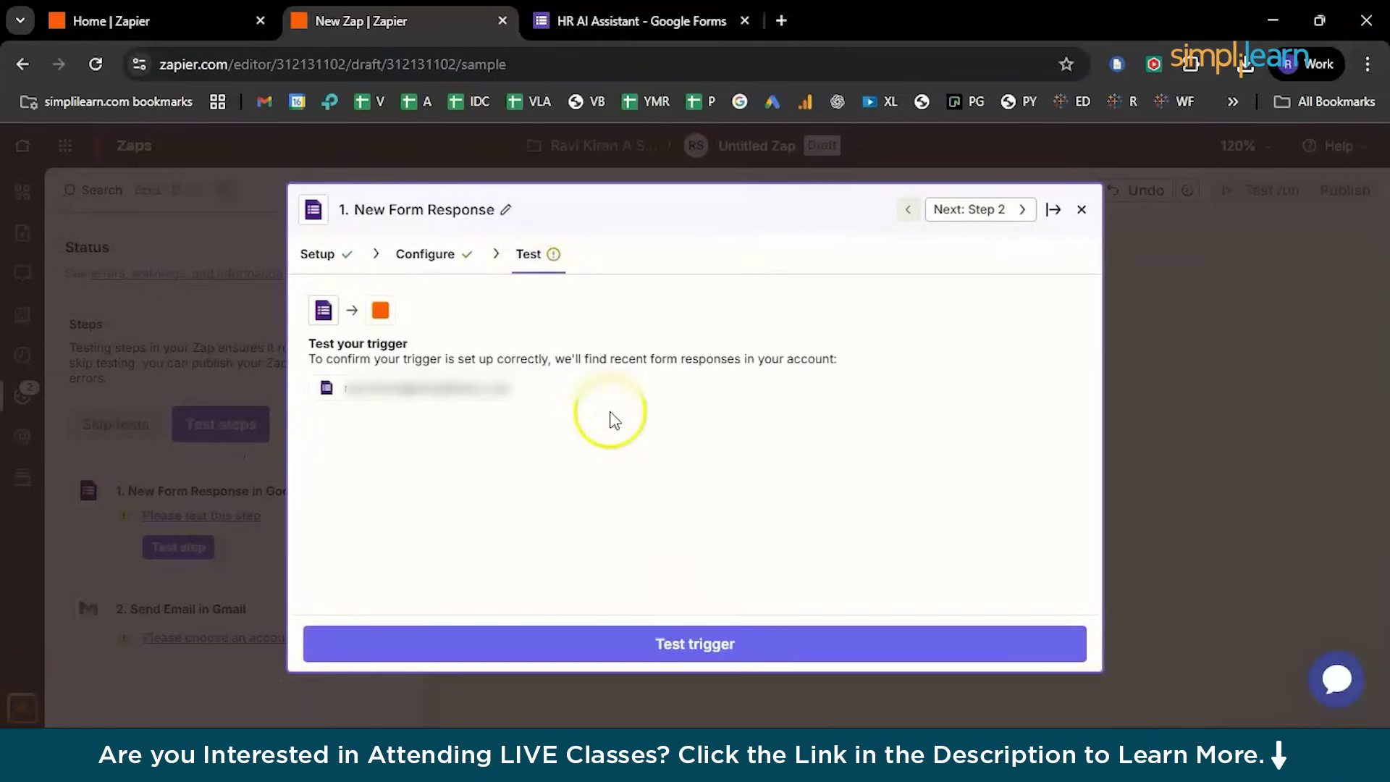
left_click(583, 641)
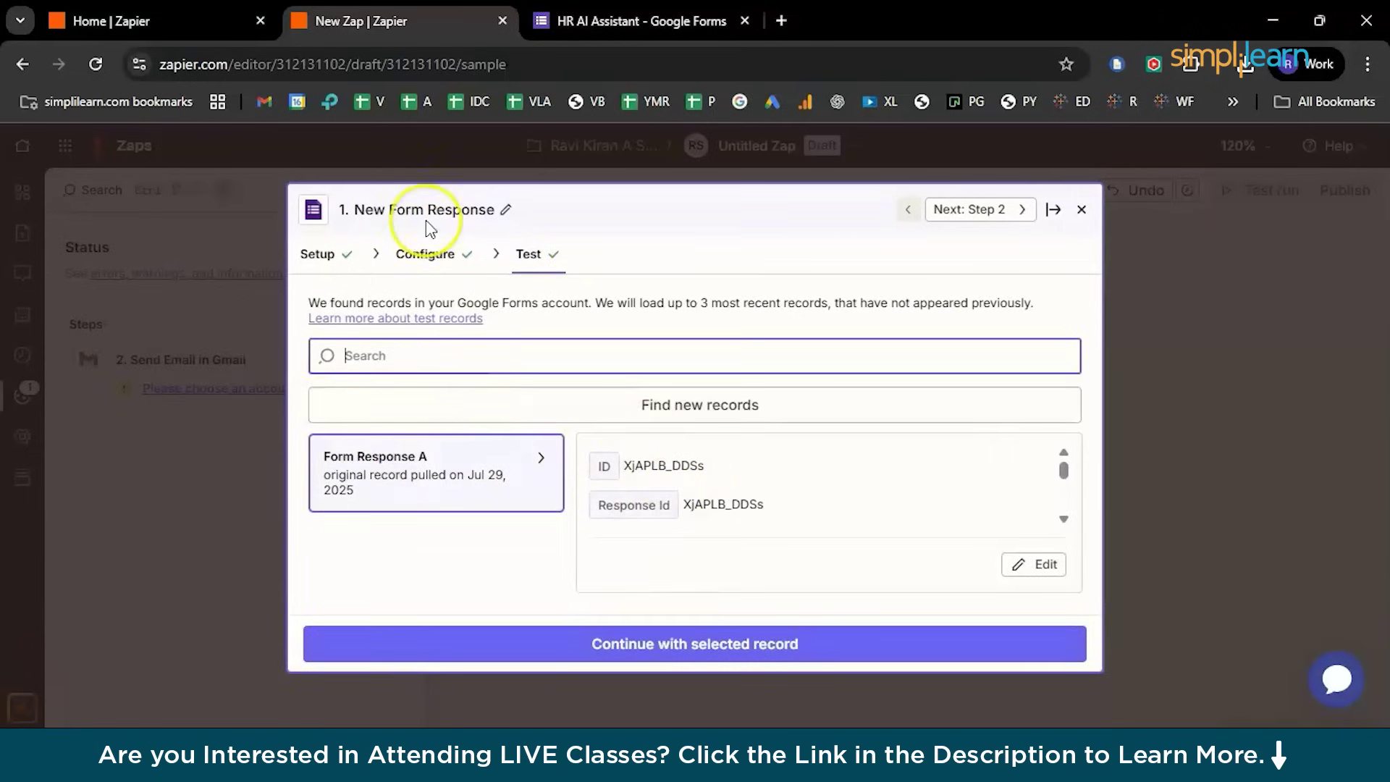
left_click(681, 651)
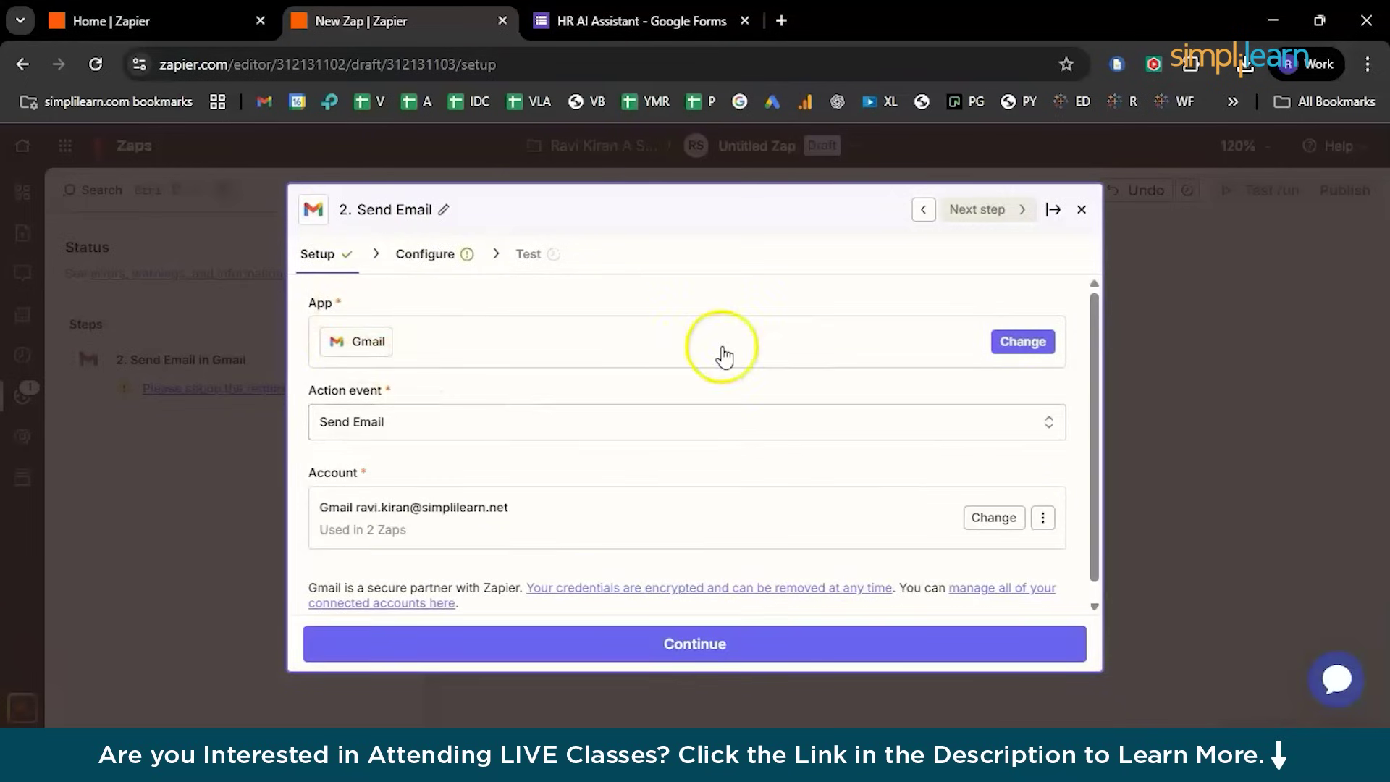
Map the email's To field to the form's email answer and Respondent Email
left_click(467, 259)
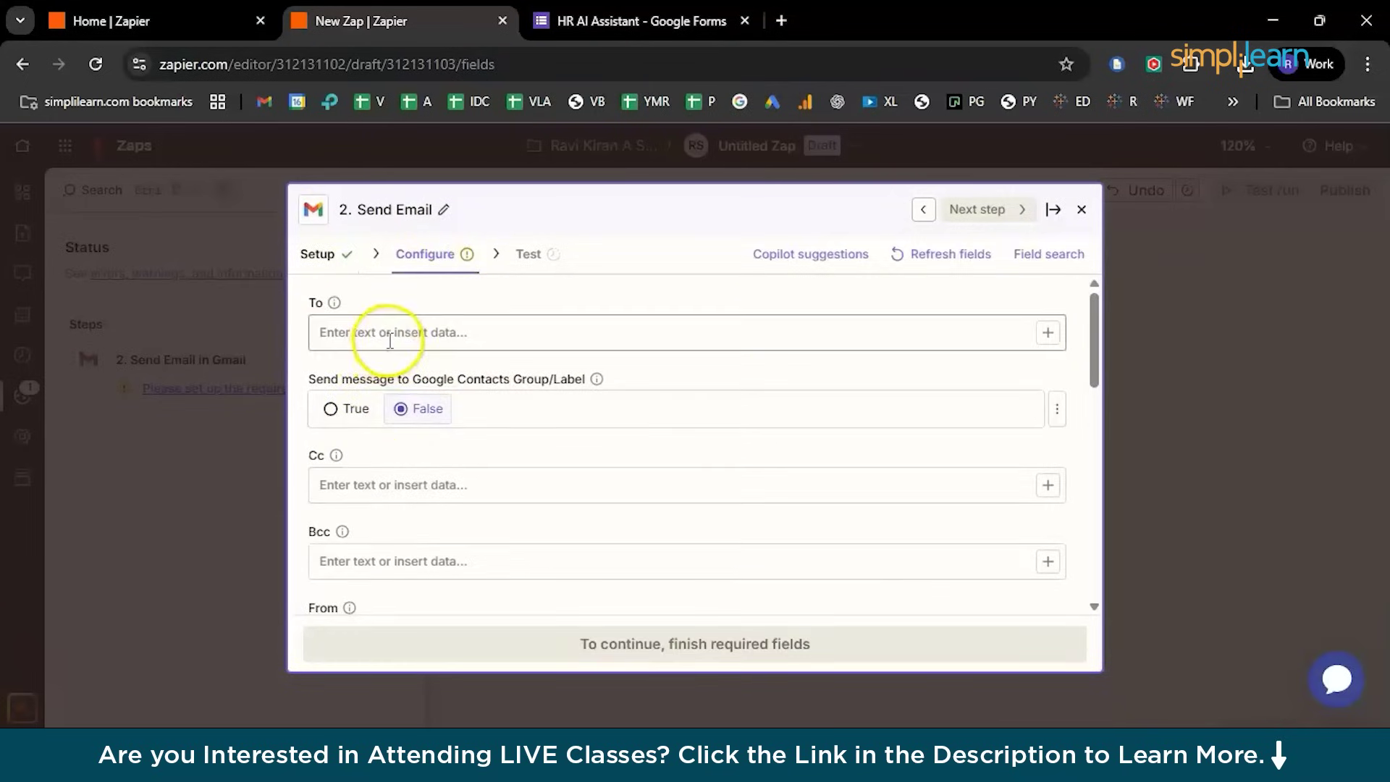
left_click(389, 340)
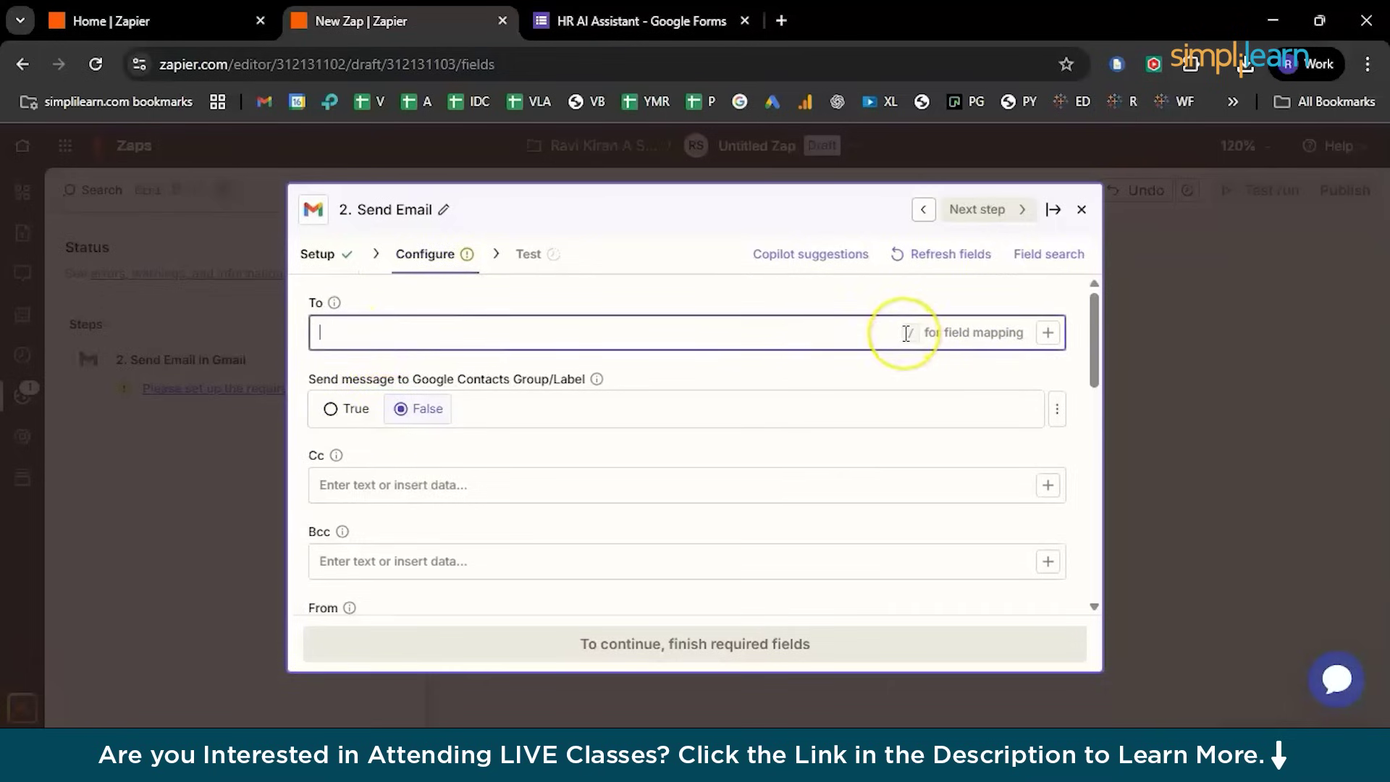
type("/")
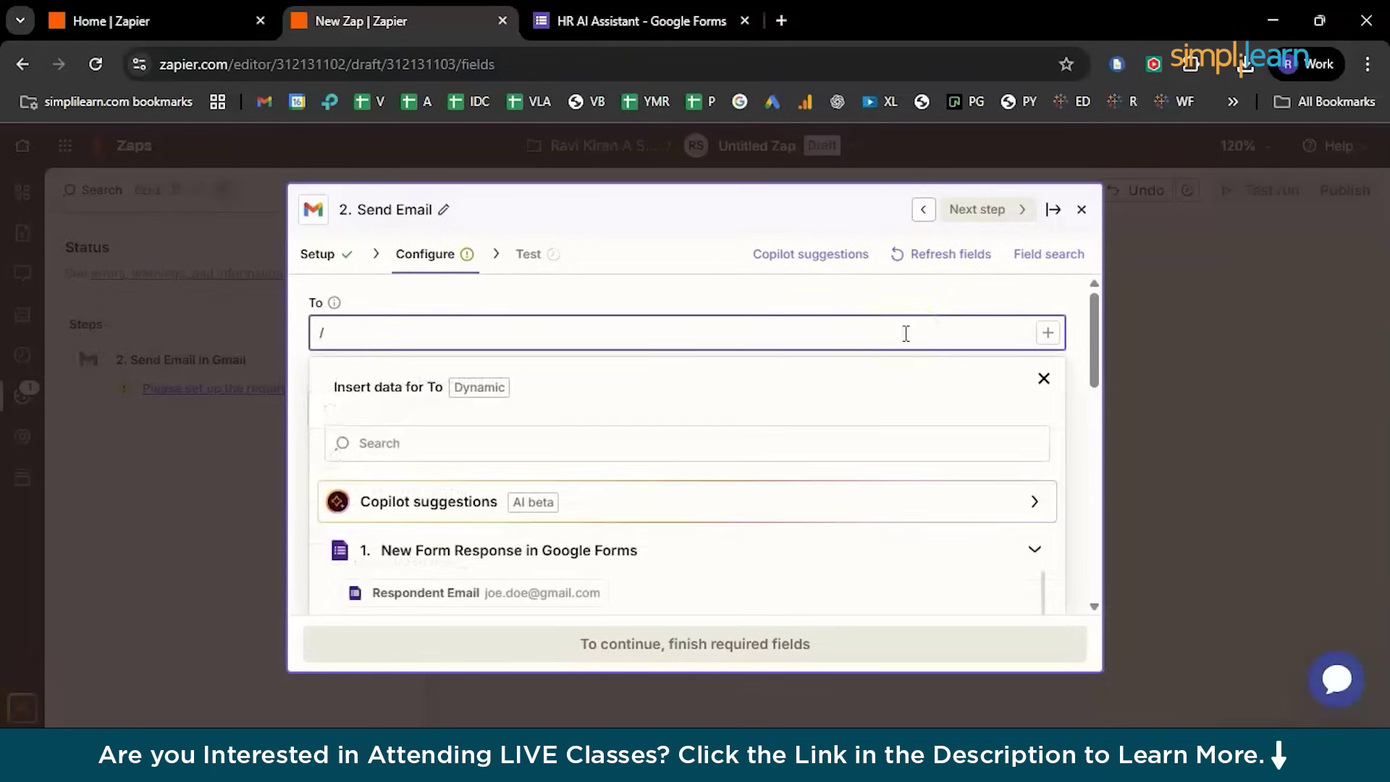
type("em")
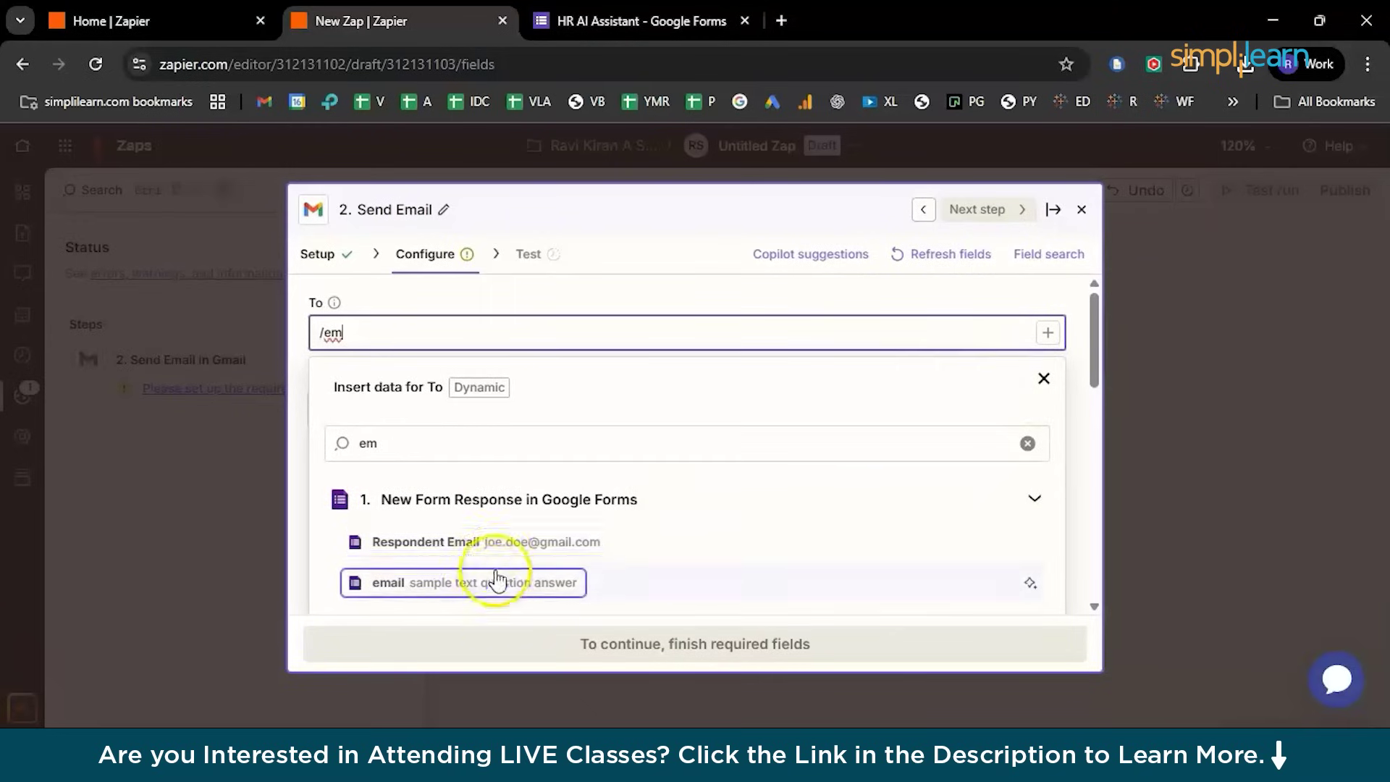
left_click(490, 582)
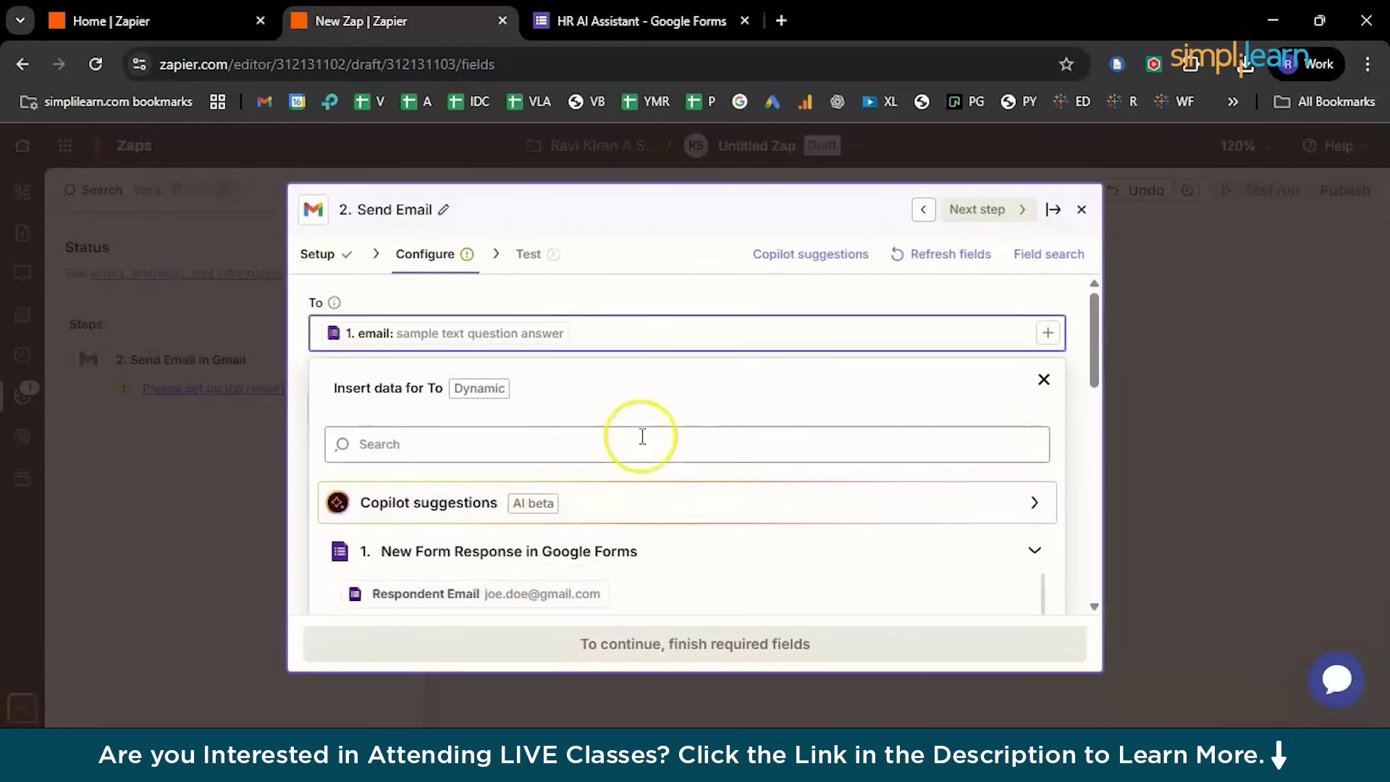
type("/r")
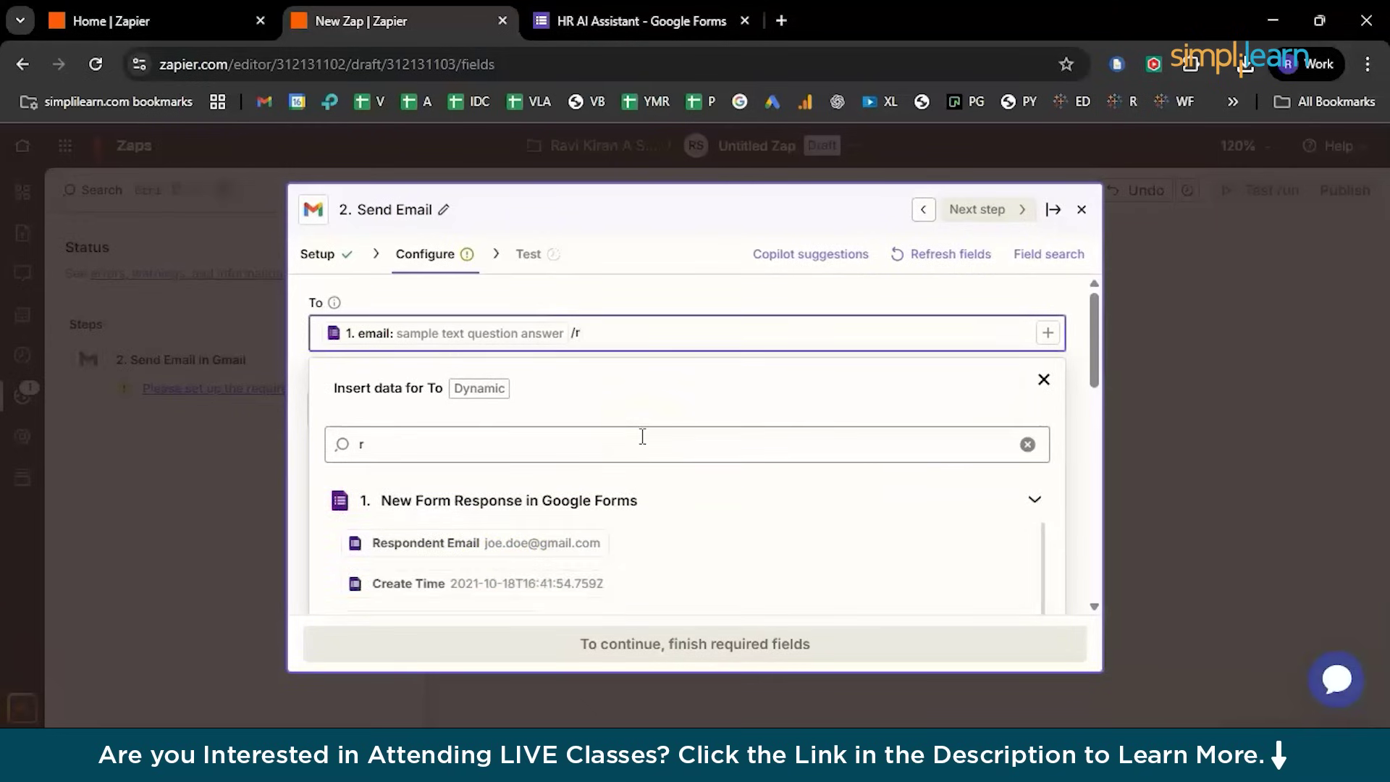
left_click(535, 546)
Close the Insert data list and scroll down to the Cc, Bcc and From fields
scroll(539, 553, "down", 2)
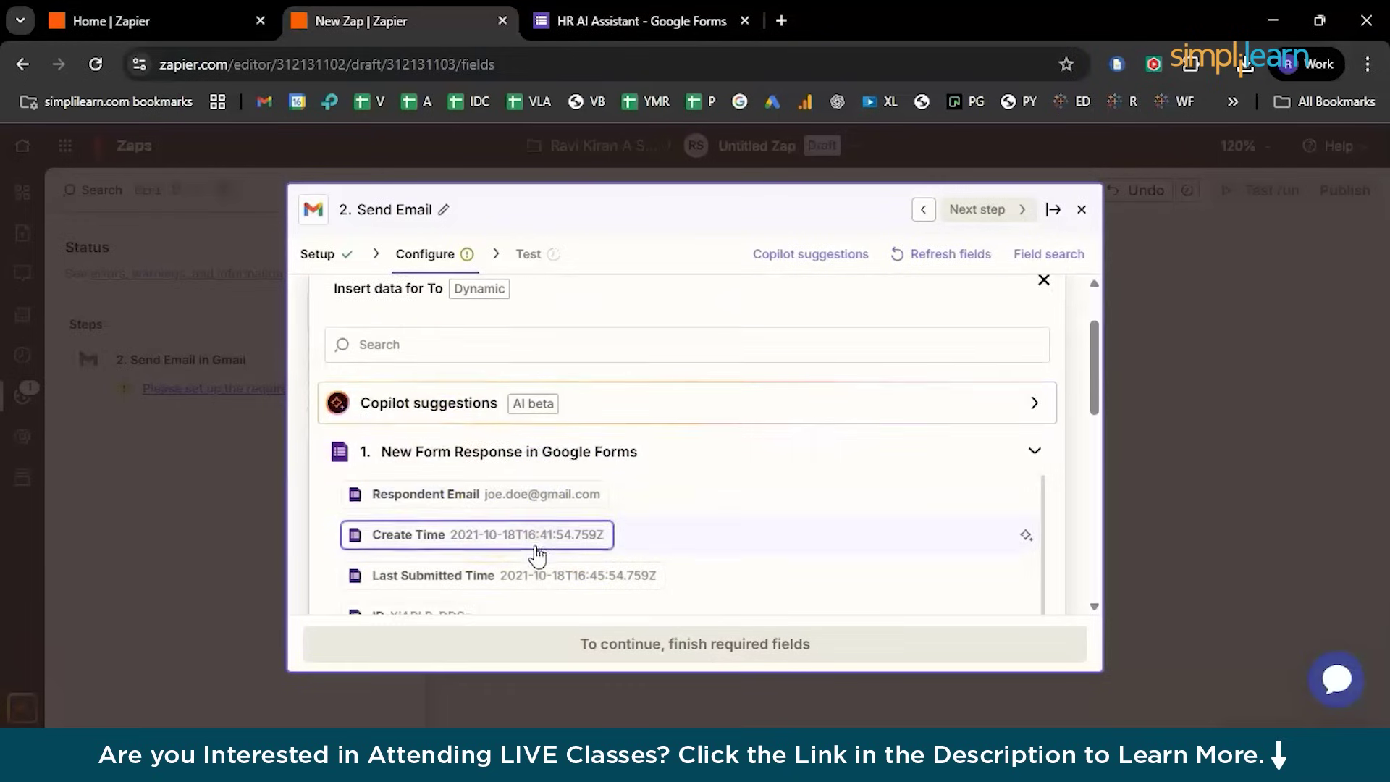
scroll(460, 353, "up", 2)
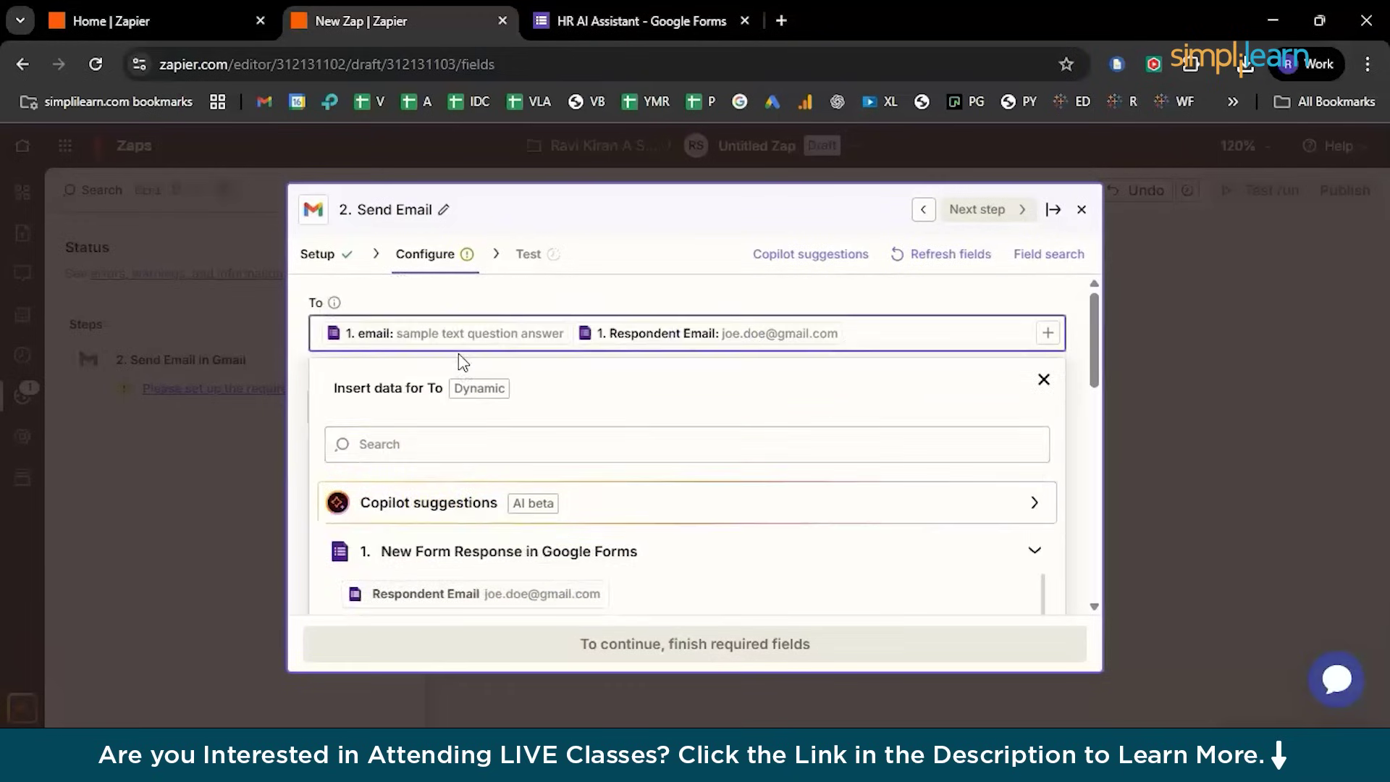
scroll(567, 504, "down", 4)
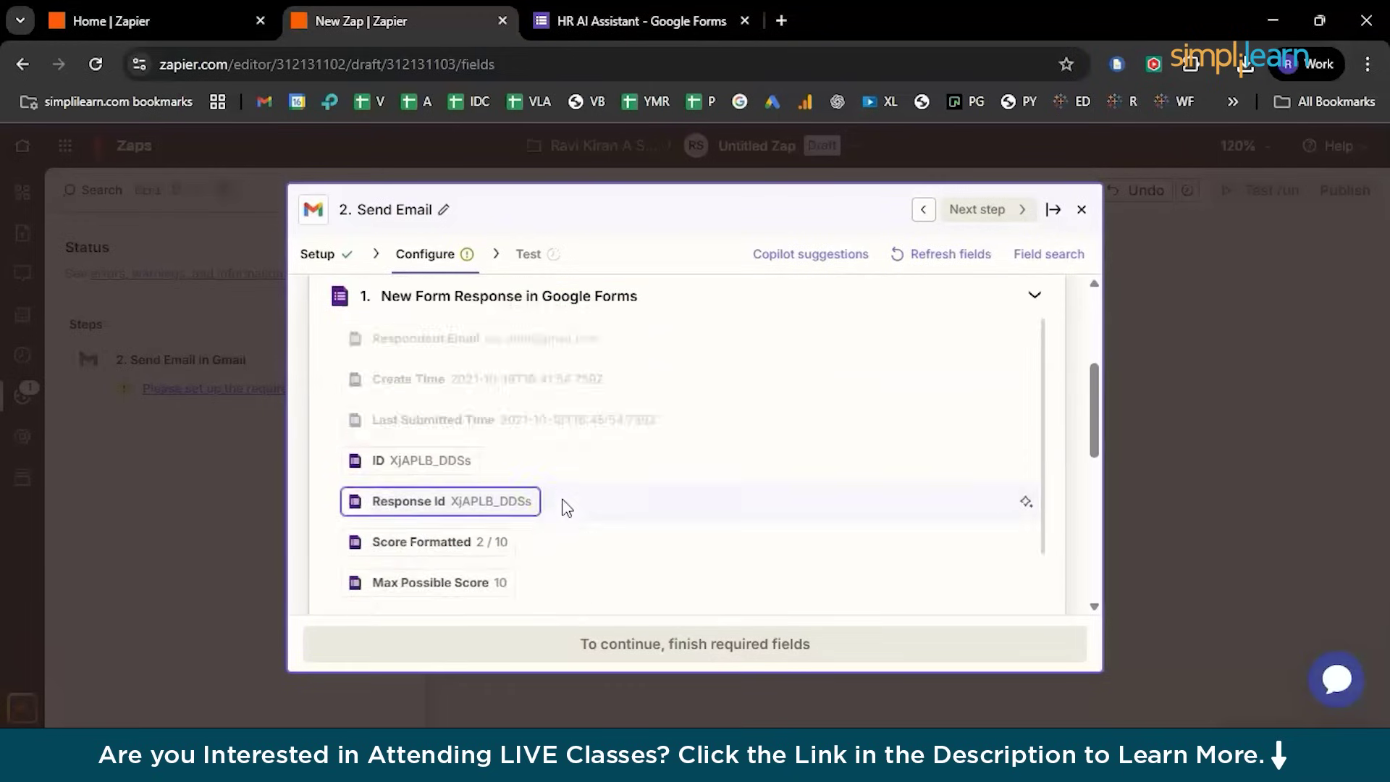
key("Escape")
scroll(439, 518, "down", 2)
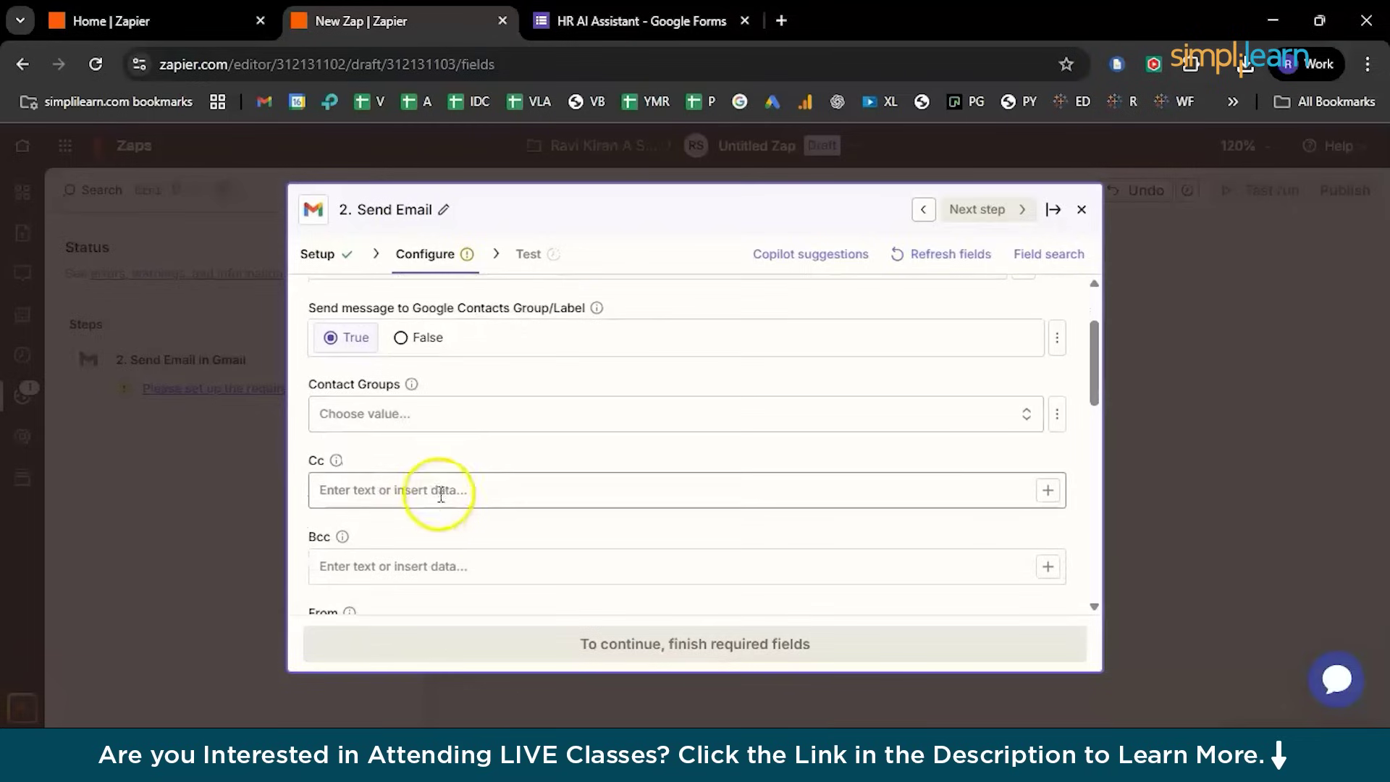
scroll(438, 488, "down", 1)
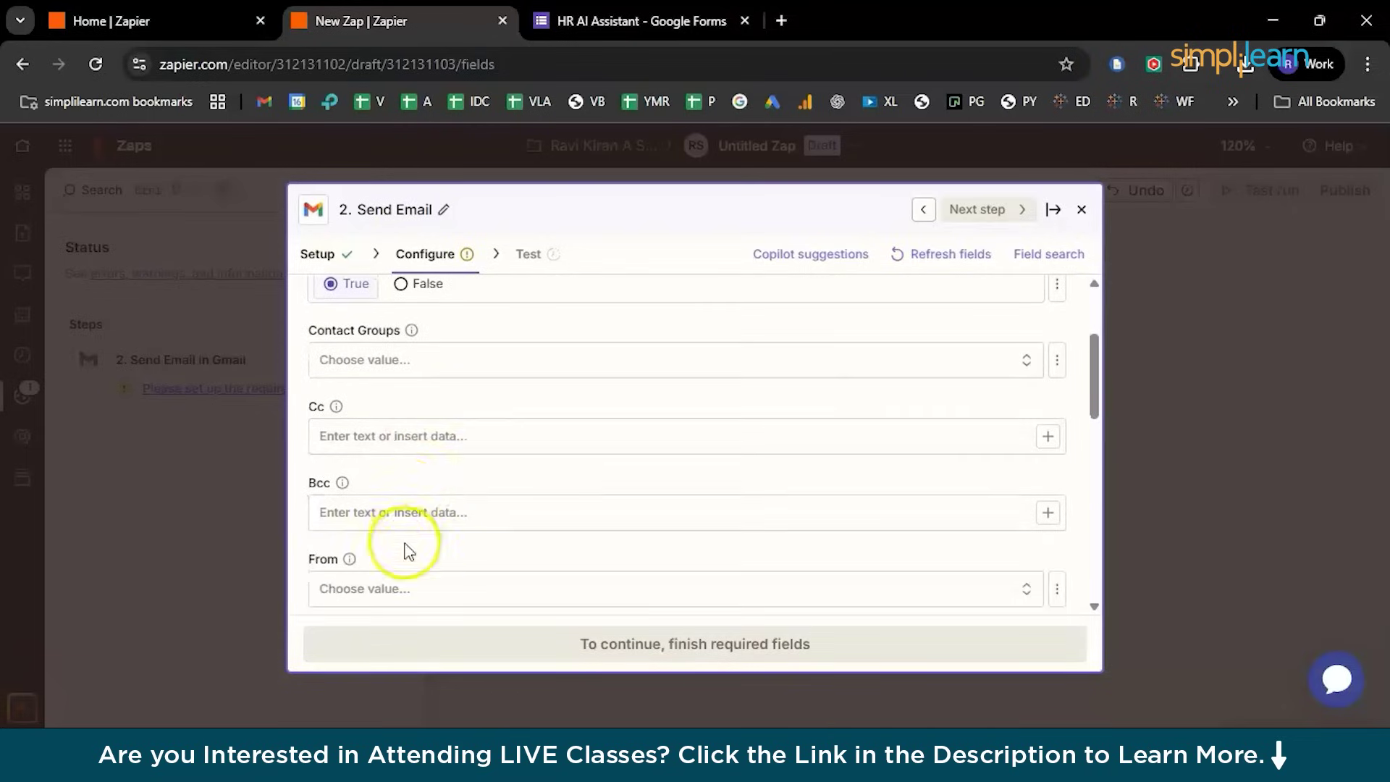
scroll(441, 539, "down", 1)
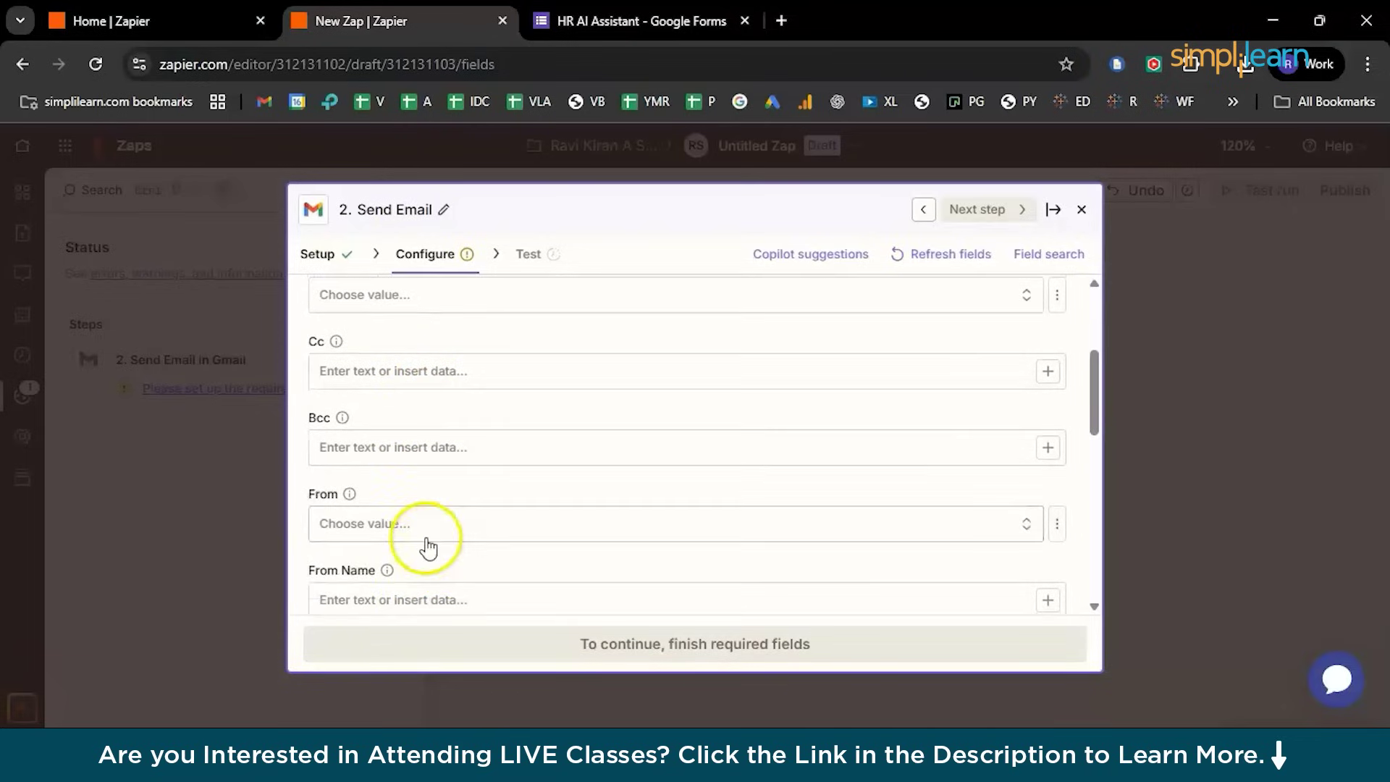
Set From to the connected account and From Name to 'HR Simplilearn'
left_click(426, 528)
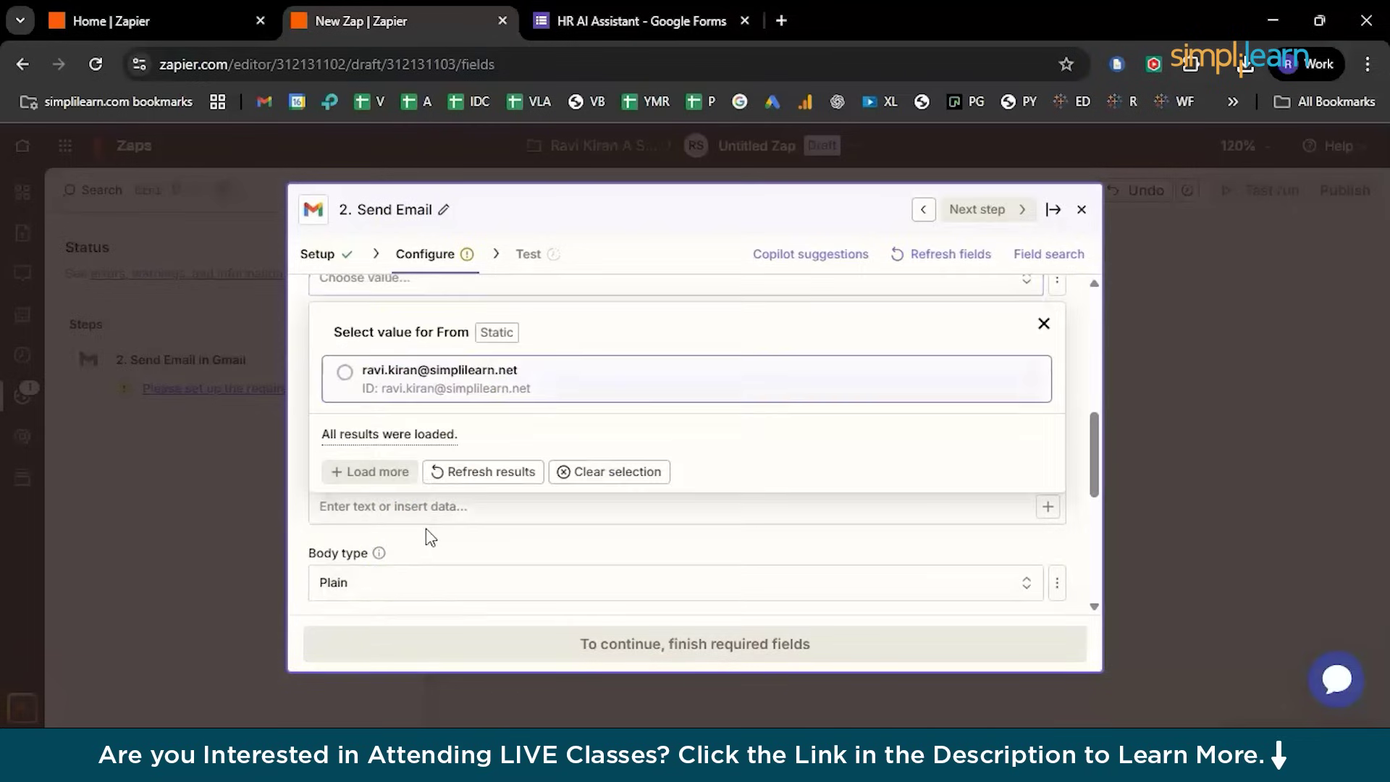
left_click(344, 373)
scroll(397, 489, "up", 2)
scroll(398, 489, "down", 1)
left_click(358, 418)
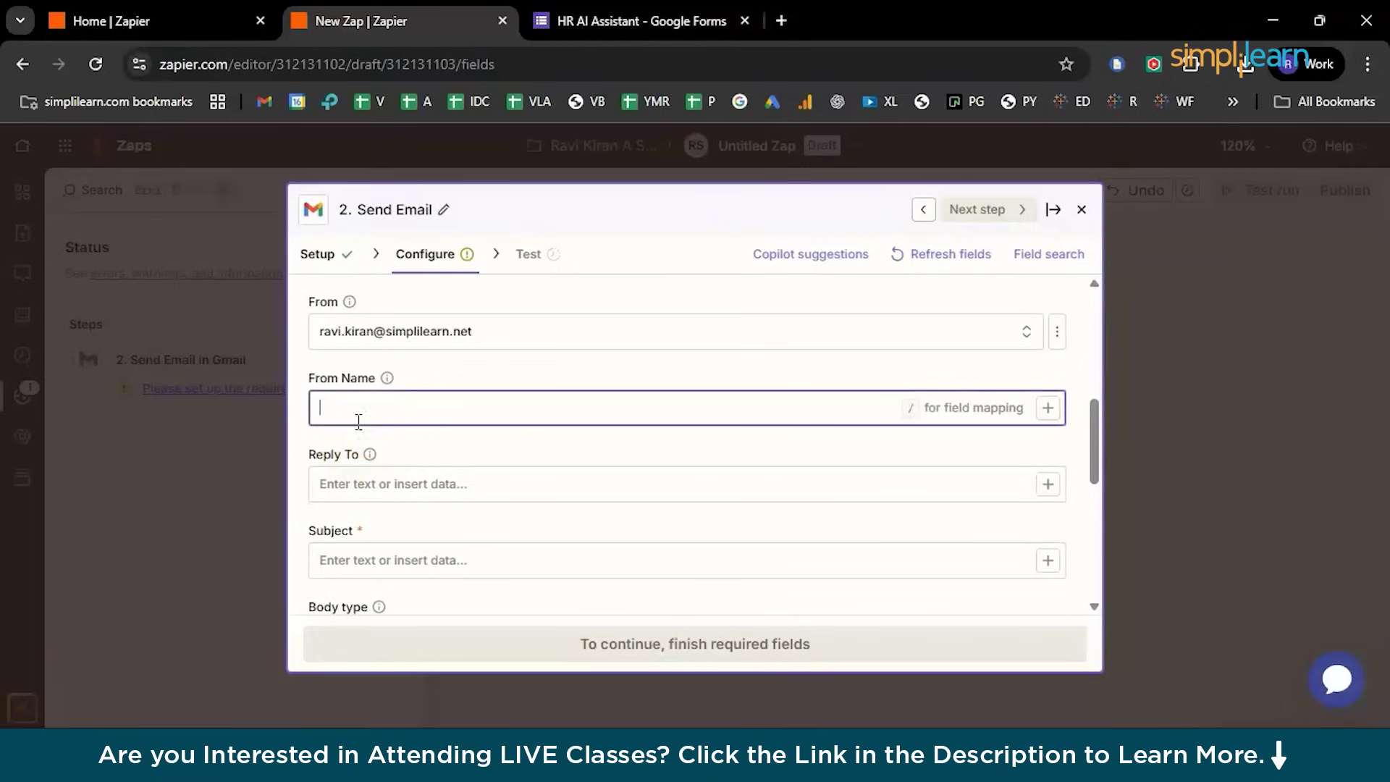
type("HR Simplilean")
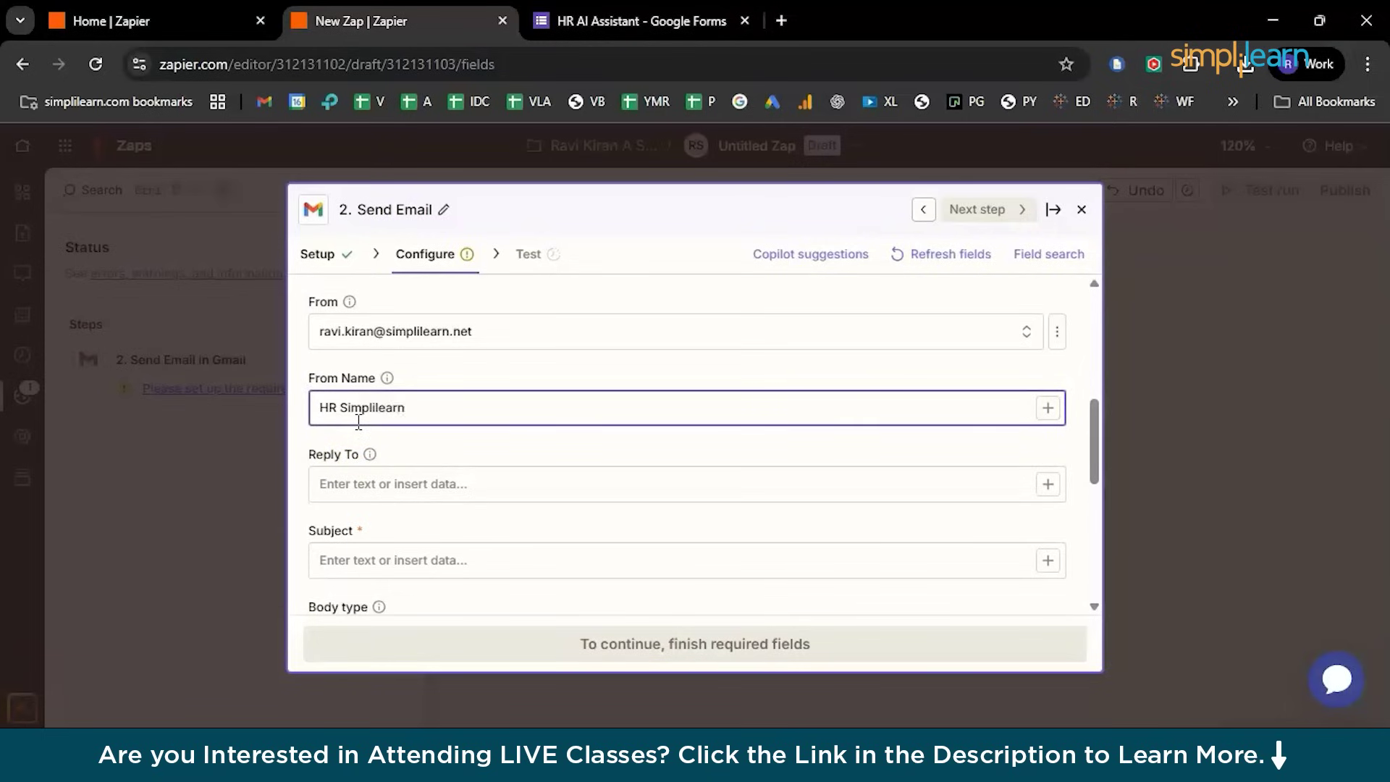
Map Reply To to the form's email answer and Respondent Email
left_click(369, 485)
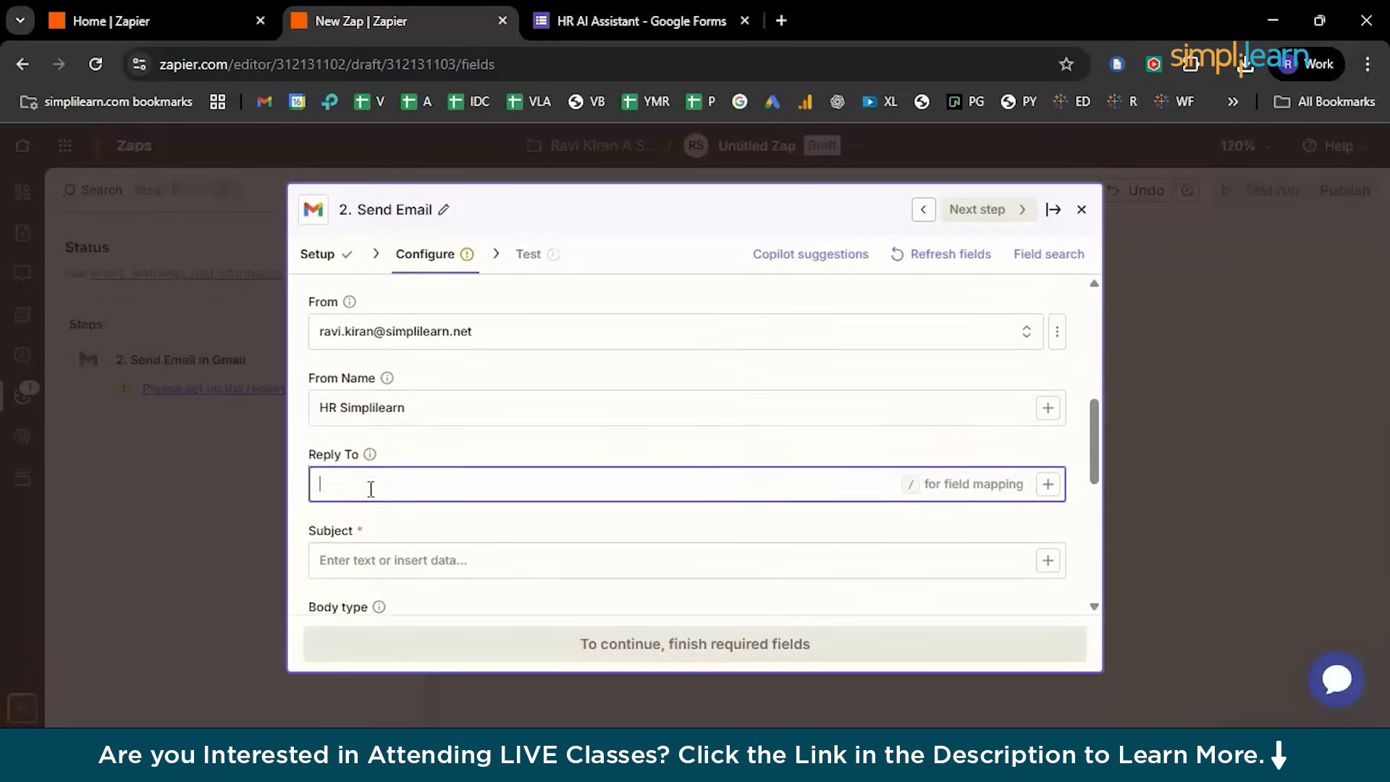
scroll(370, 488, "up", 3)
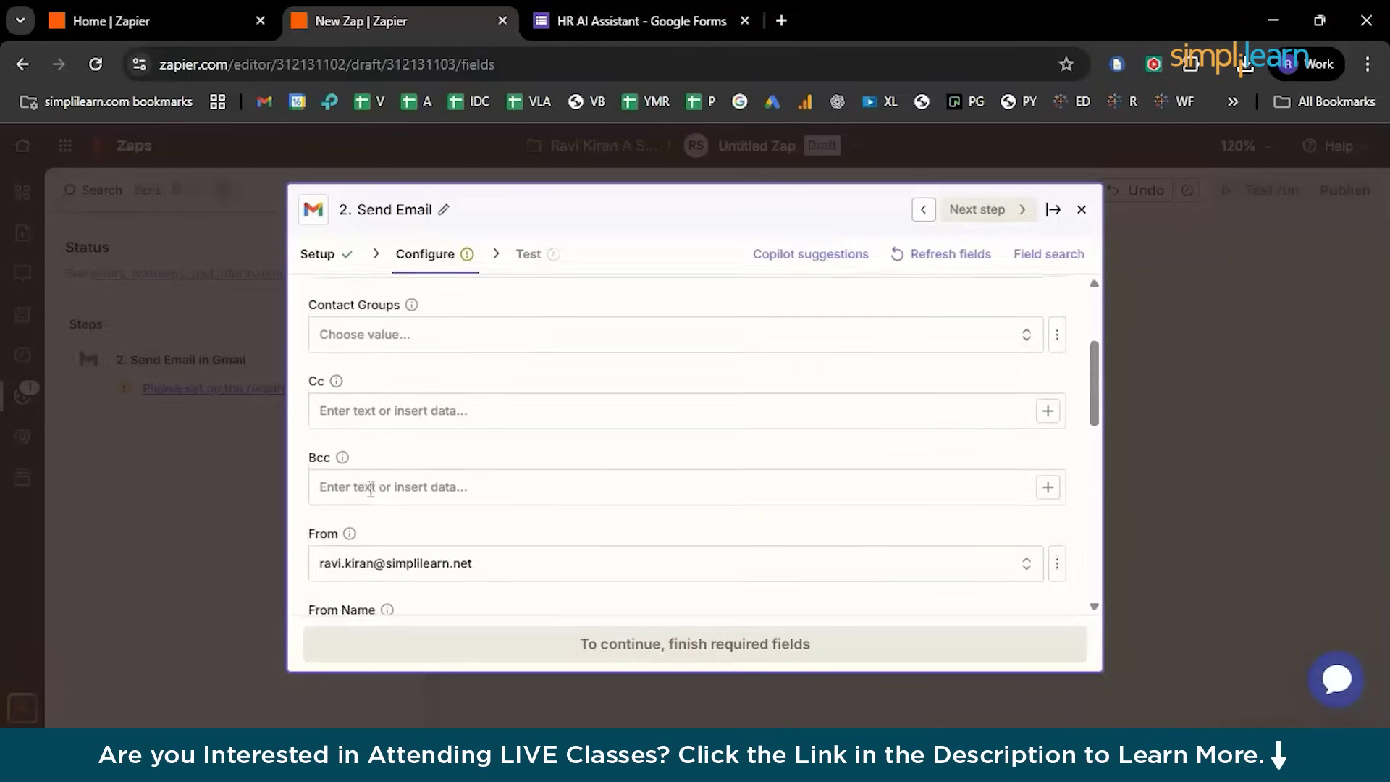
scroll(369, 489, "down", 4)
type("/")
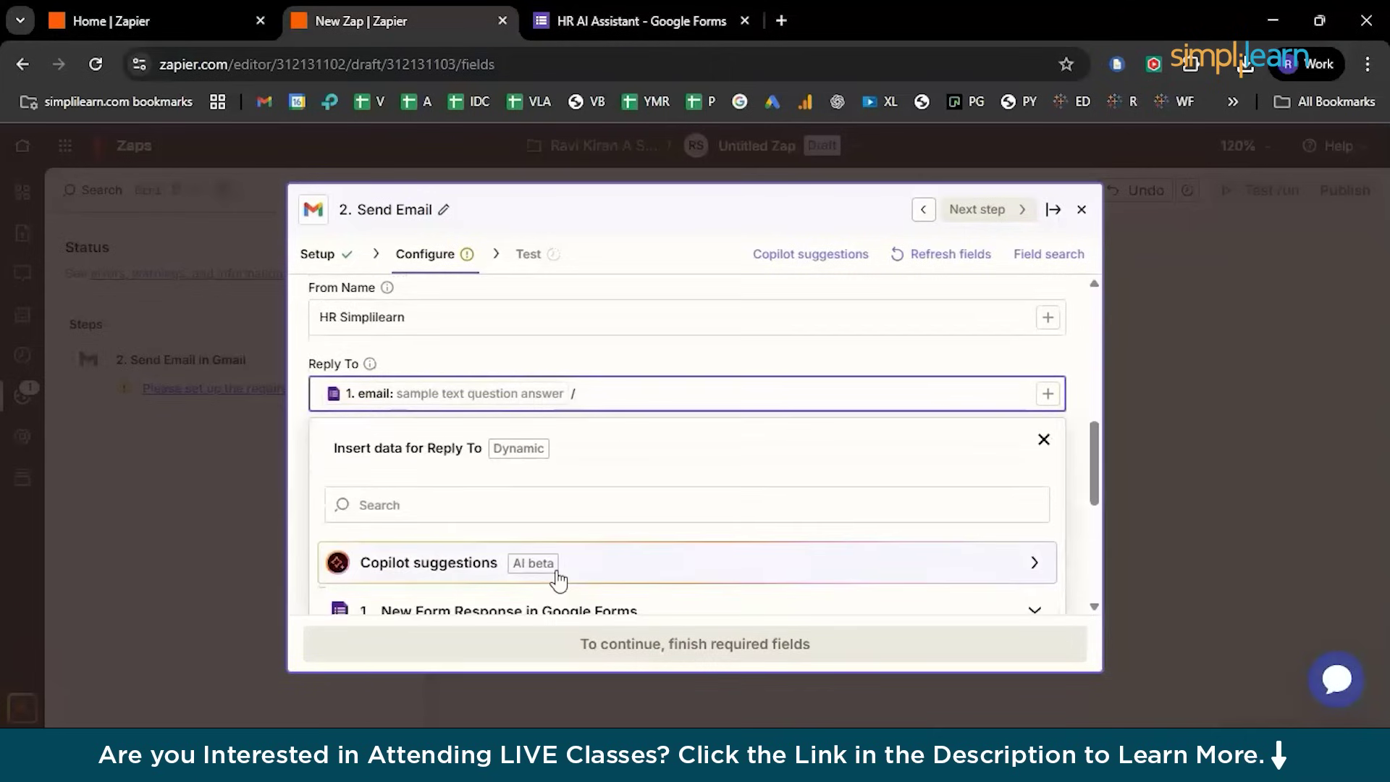
scroll(557, 579, "down", 2)
left_click(527, 564)
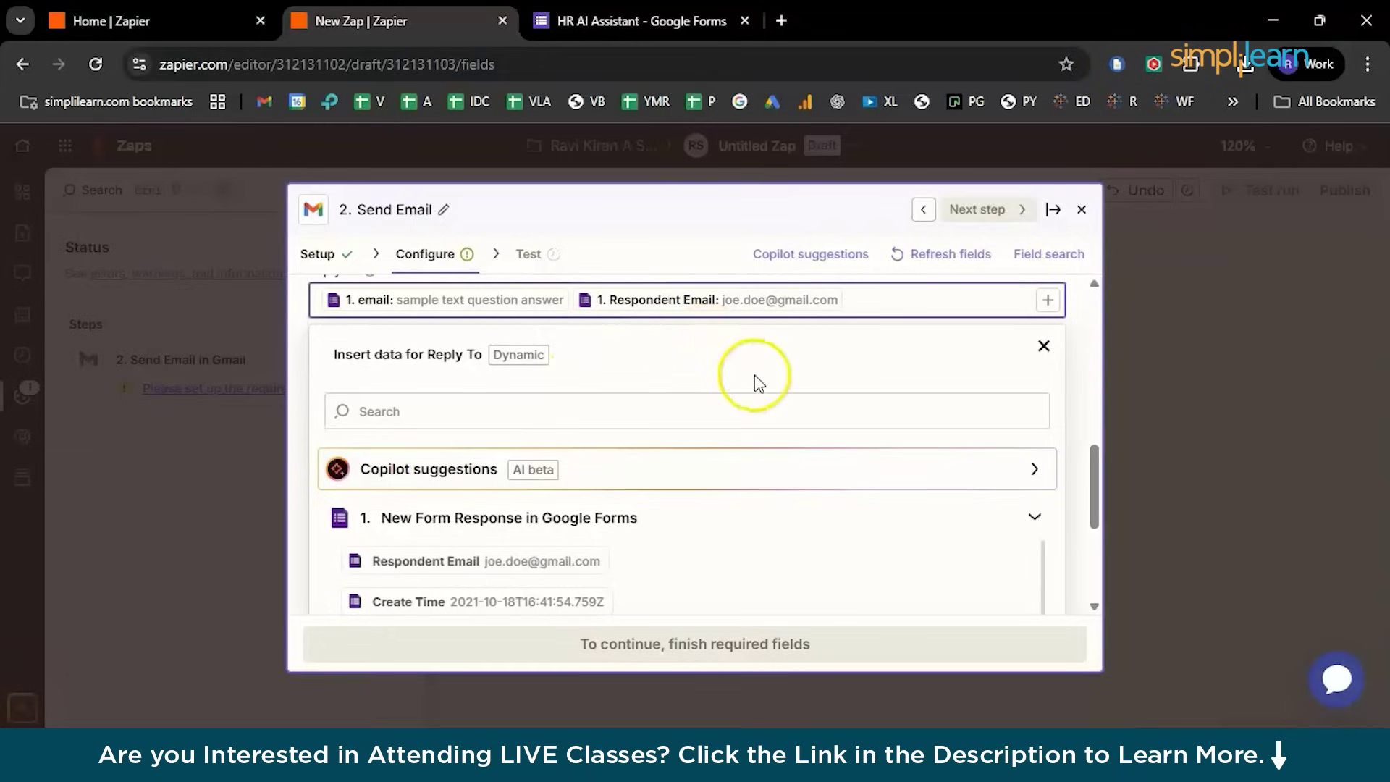
left_click(1043, 345)
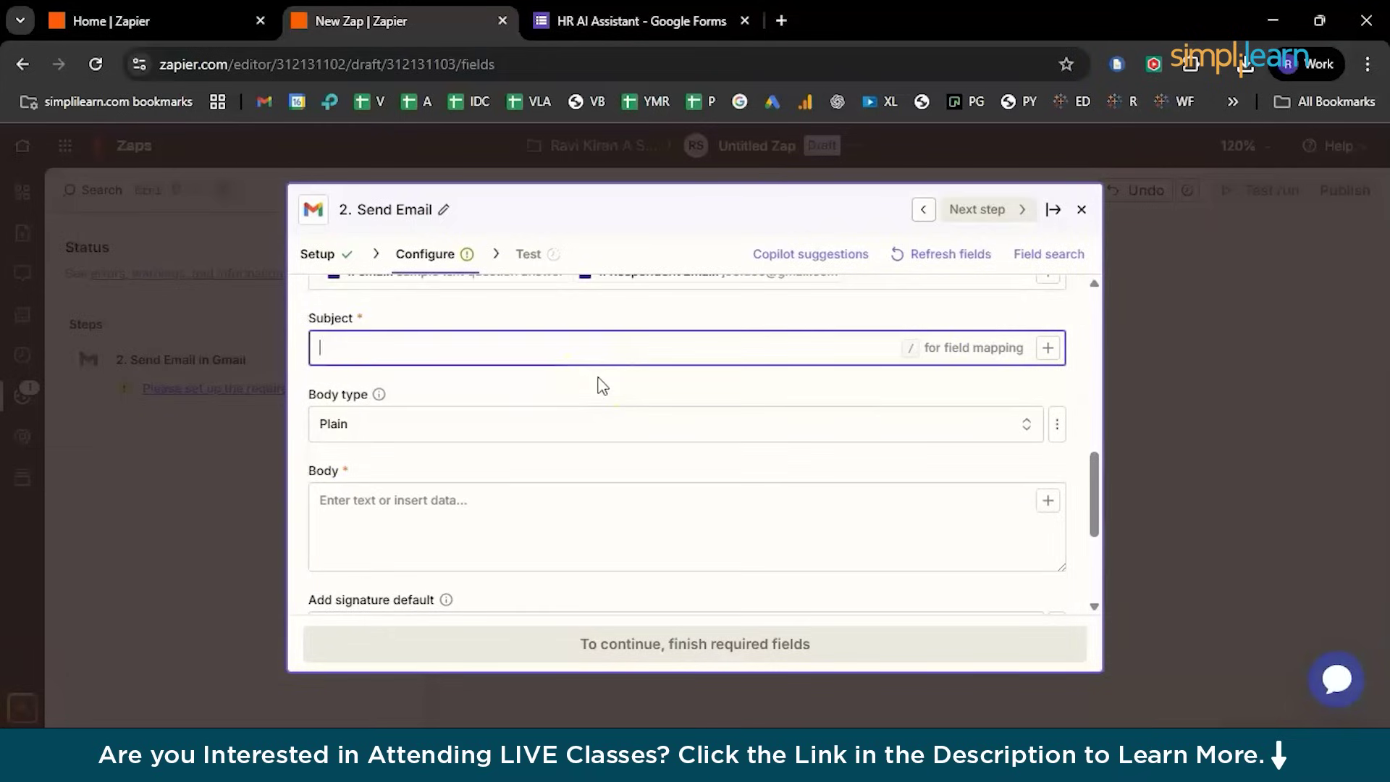
Enter subject 'Acknowledgement From HR Team, Simplilearn', start the body with 'Hi', and search data for Name
type("A")
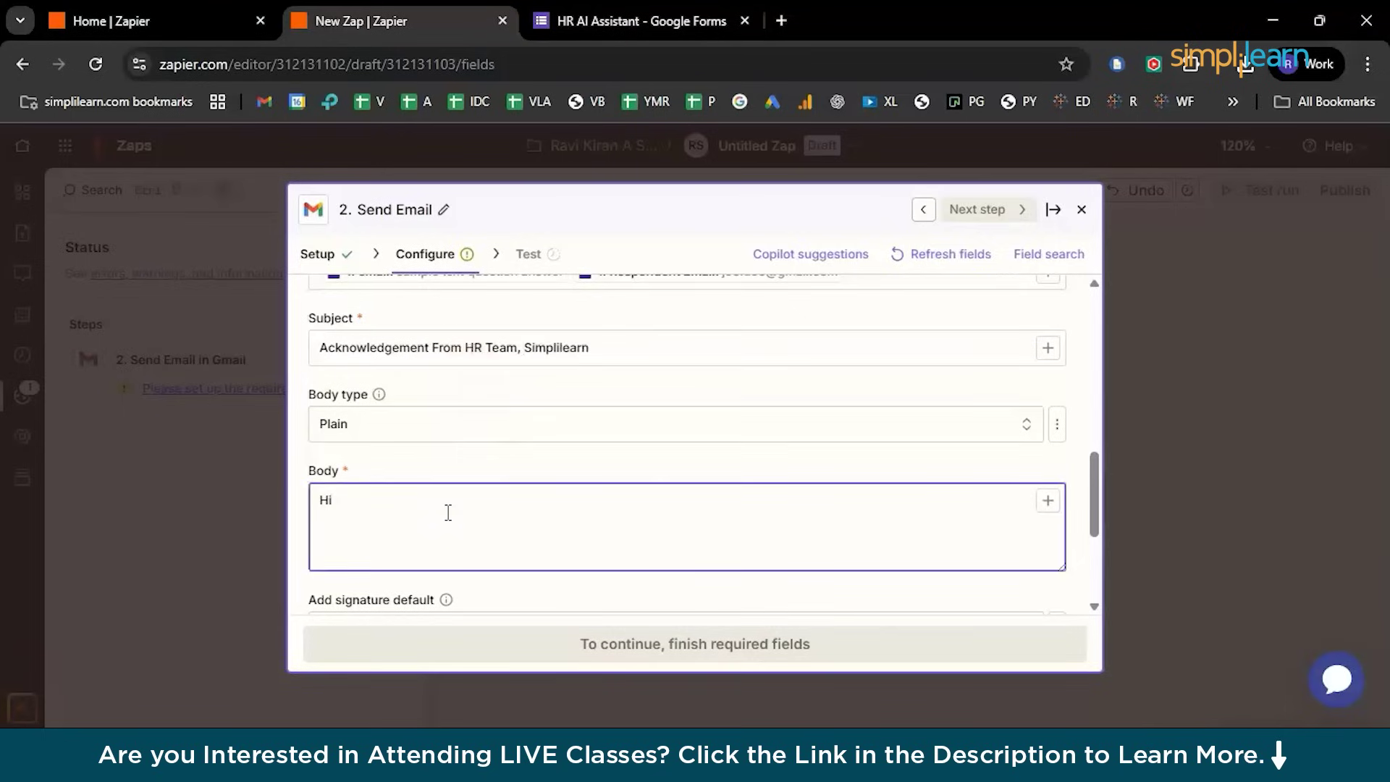
type("/name")
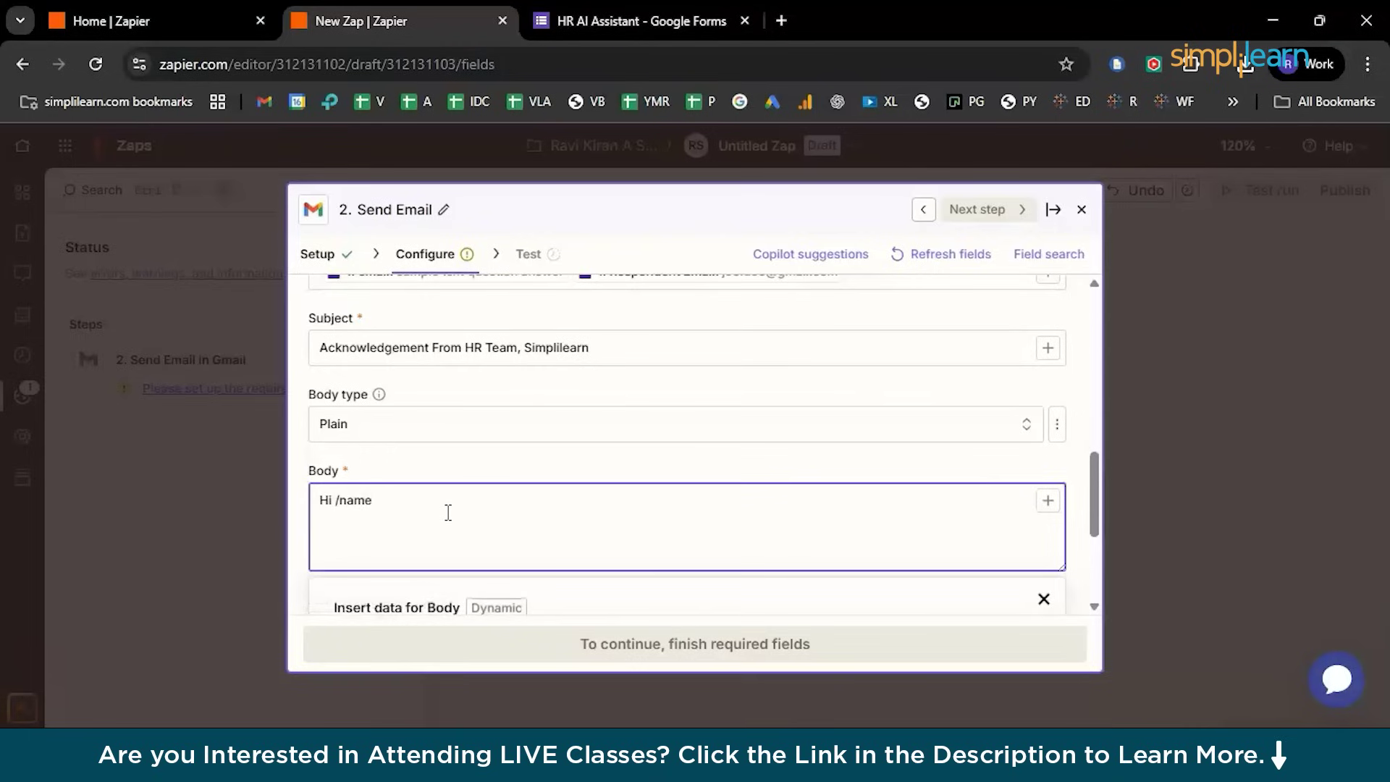
scroll(448, 512, "down", 2)
scroll(403, 589, "down", 2)
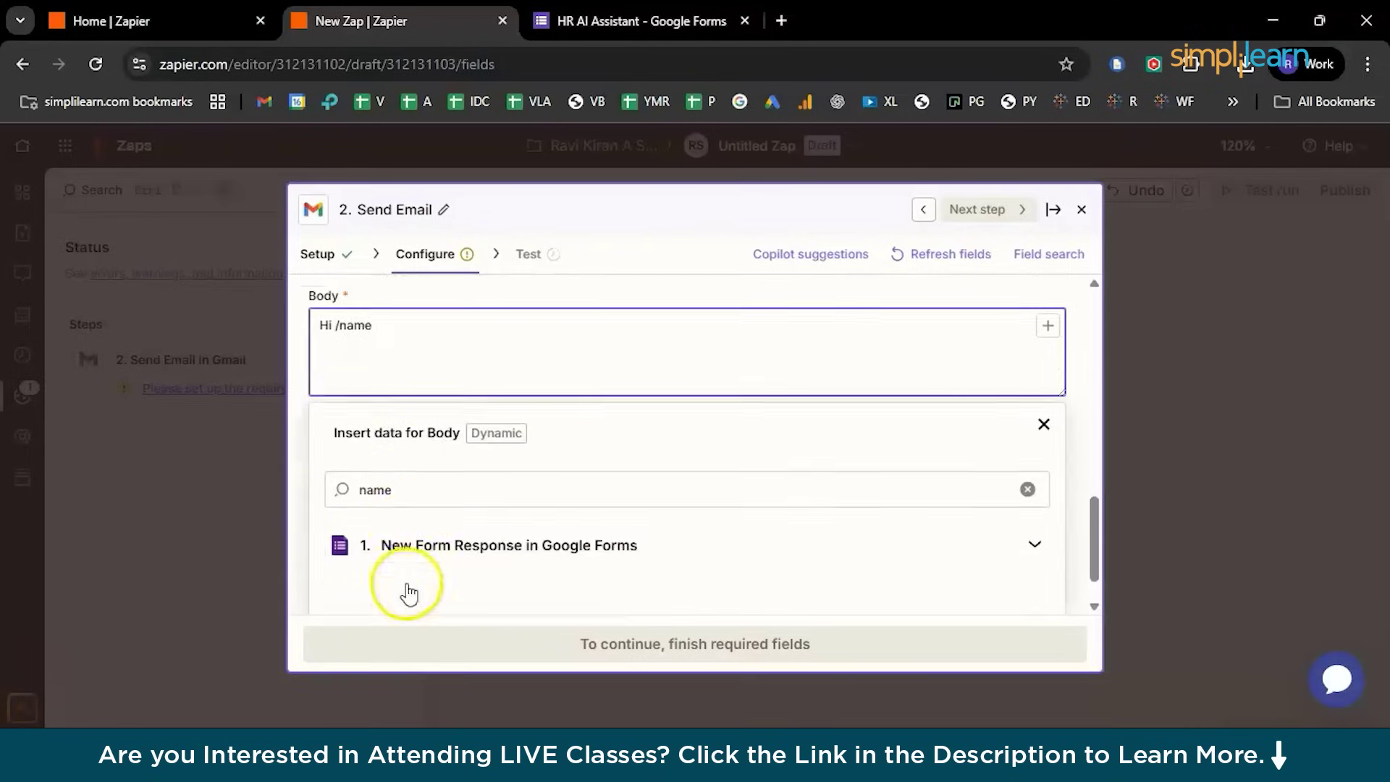
Insert the Name answer after 'Hi' and the Job Role answer after 'Thanks for applying to'
left_click(436, 530)
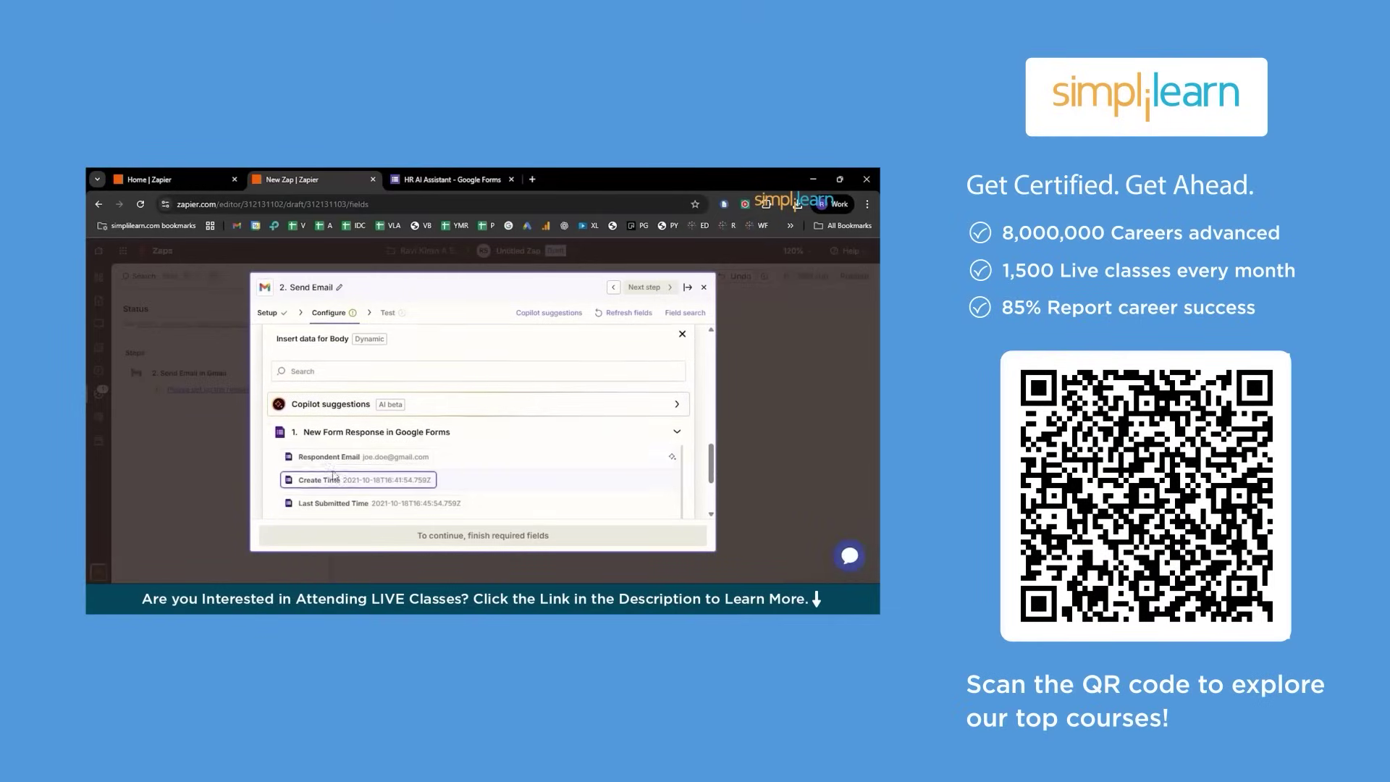
scroll(334, 476, "down", 5)
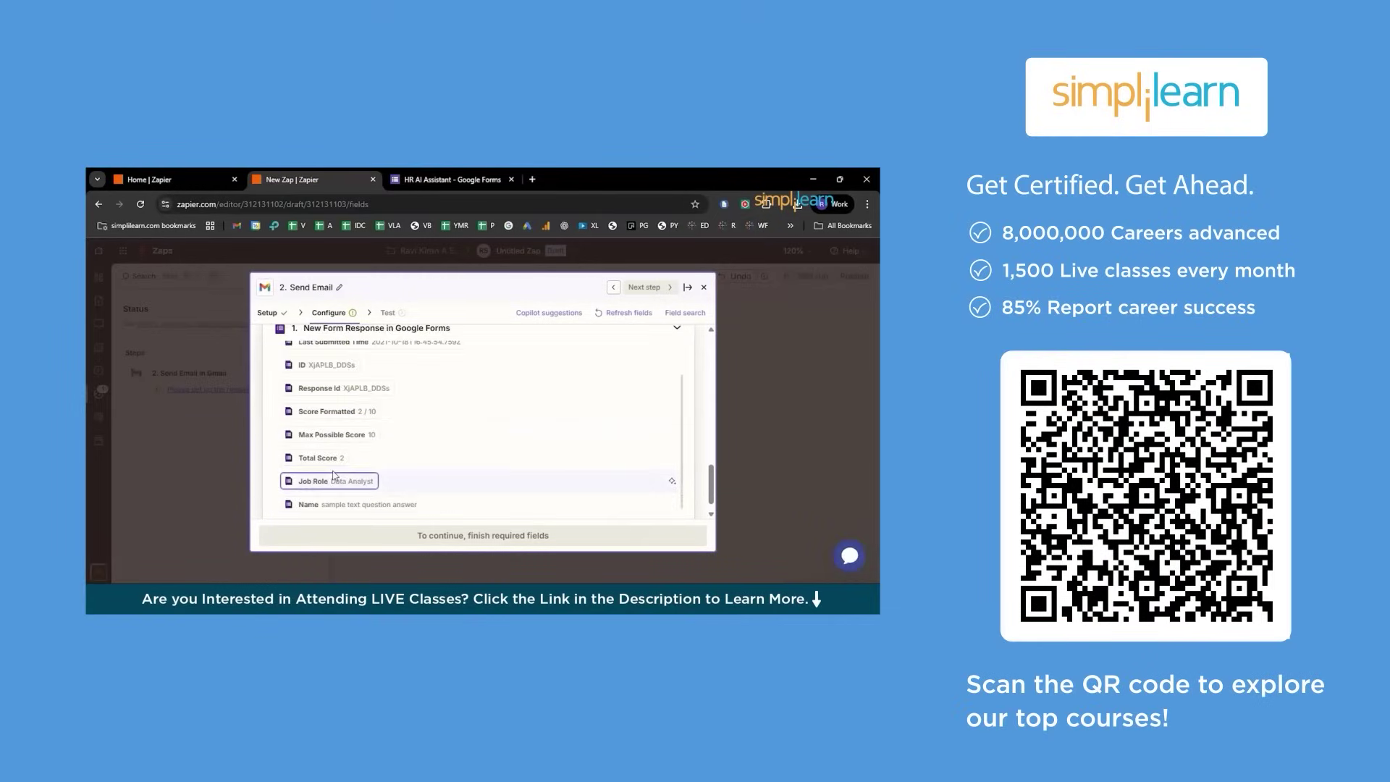
left_click(327, 450)
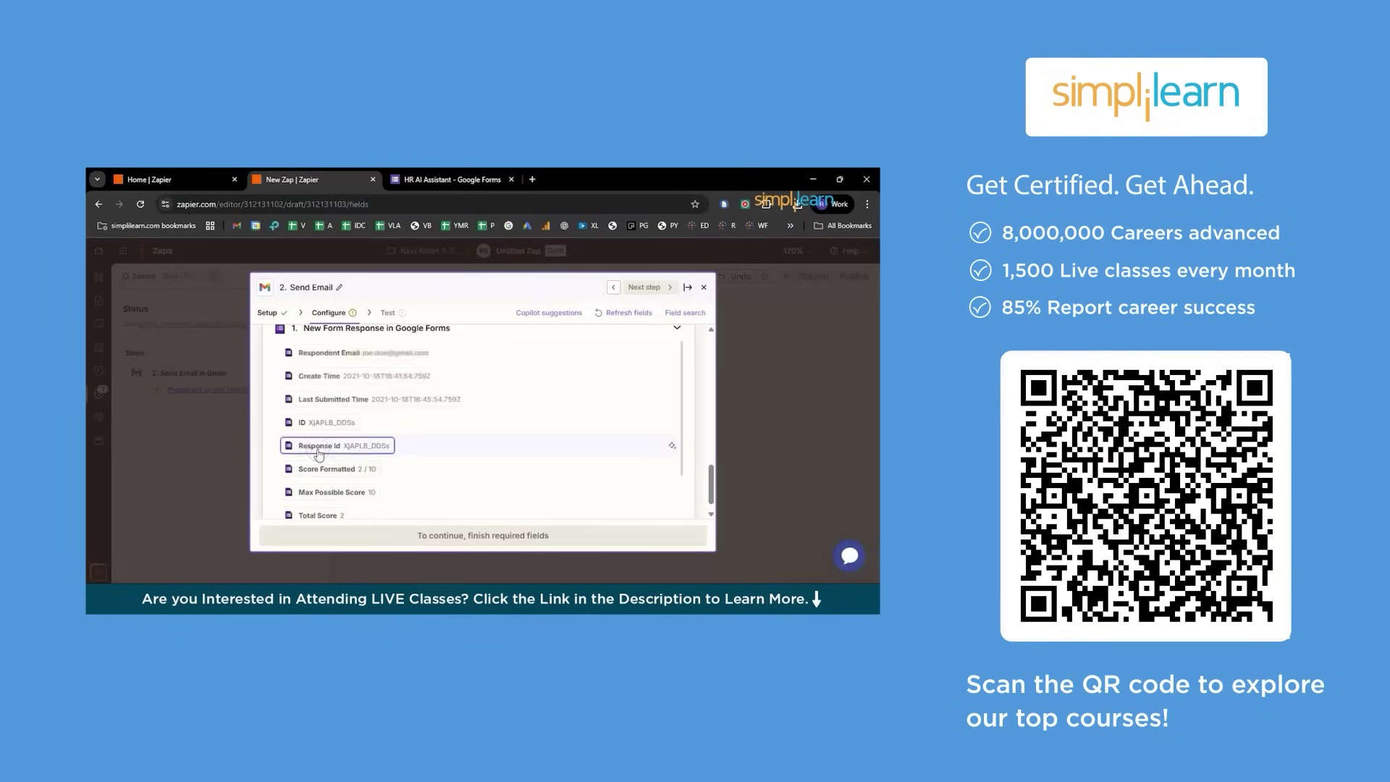
left_click(367, 414)
scroll(367, 413, "up", 2)
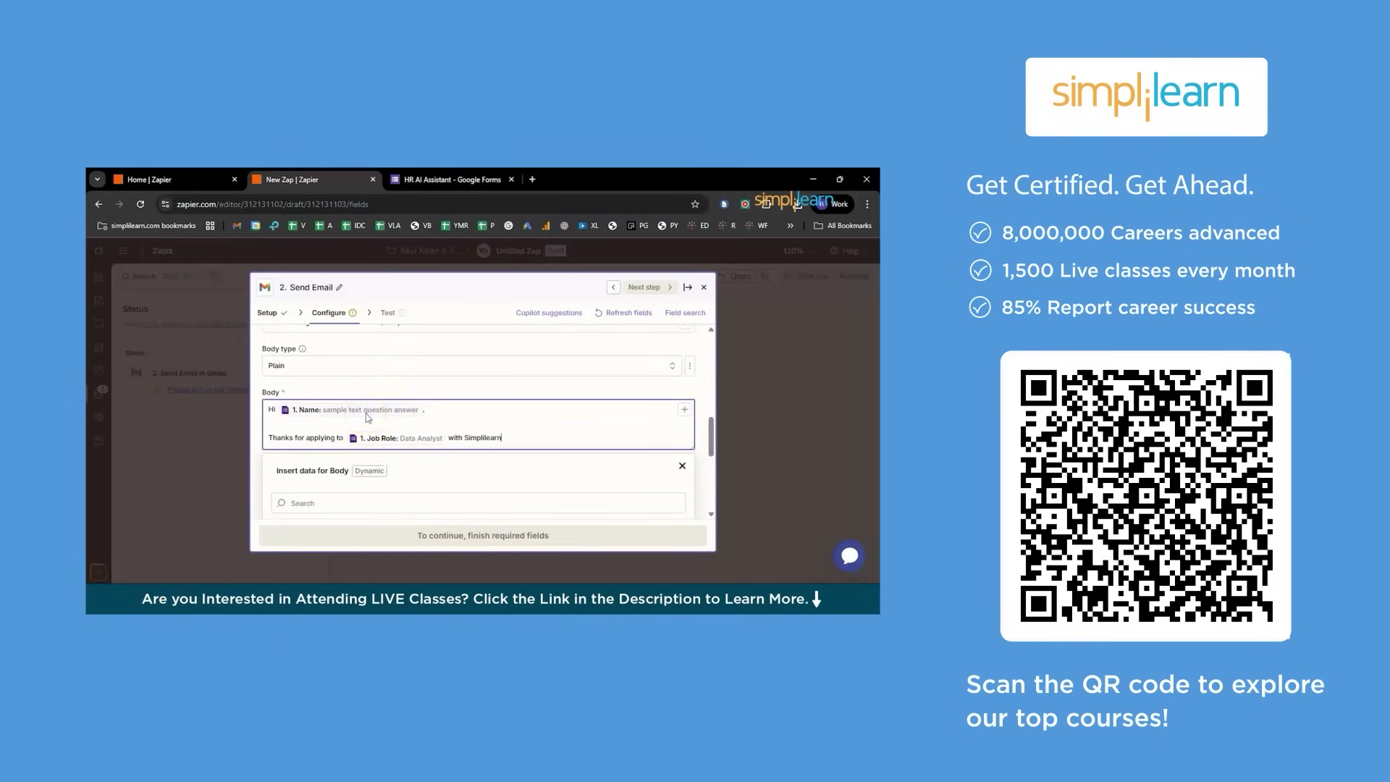
Add 'We will review your application and get back to you shortly.' and a 'Thanks and Regards' sign-off
type(".")
key("Return")
key("Return")
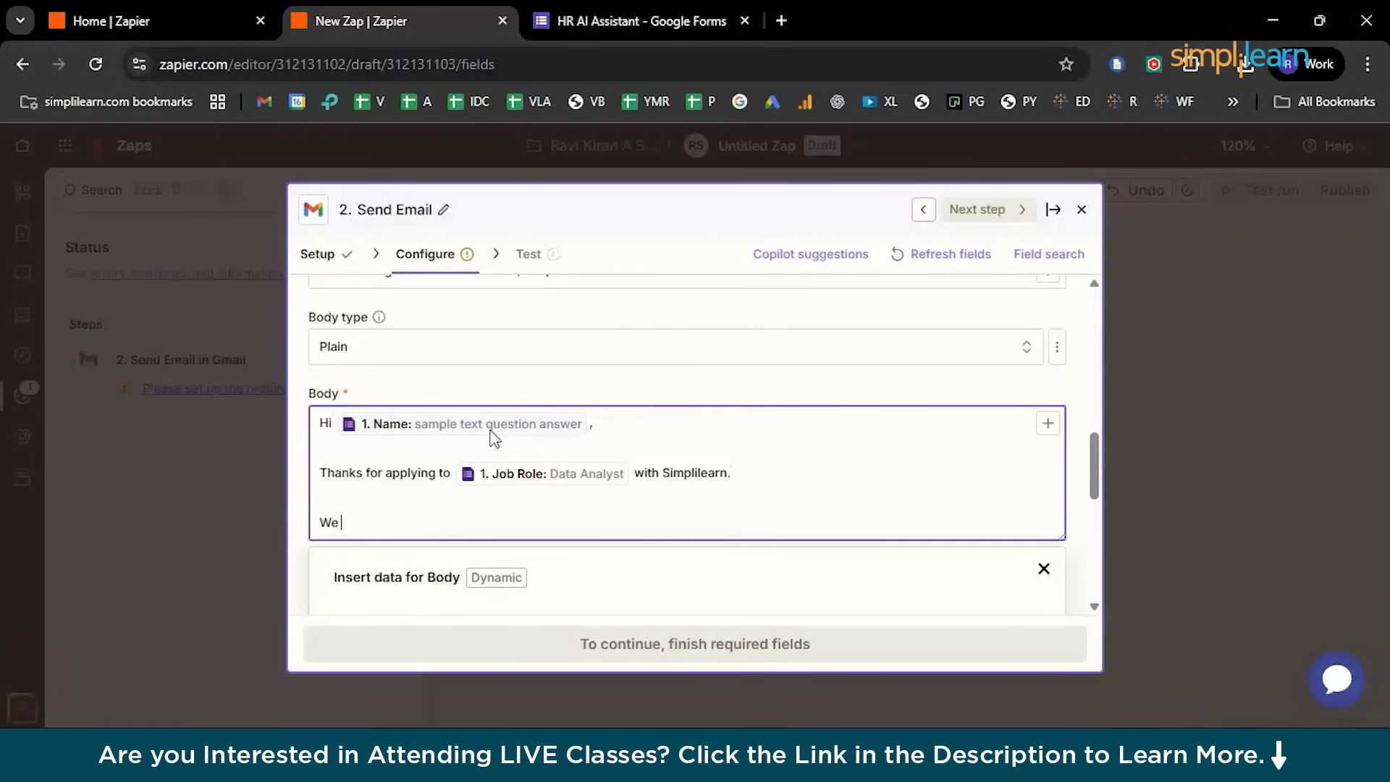
type("We will review y")
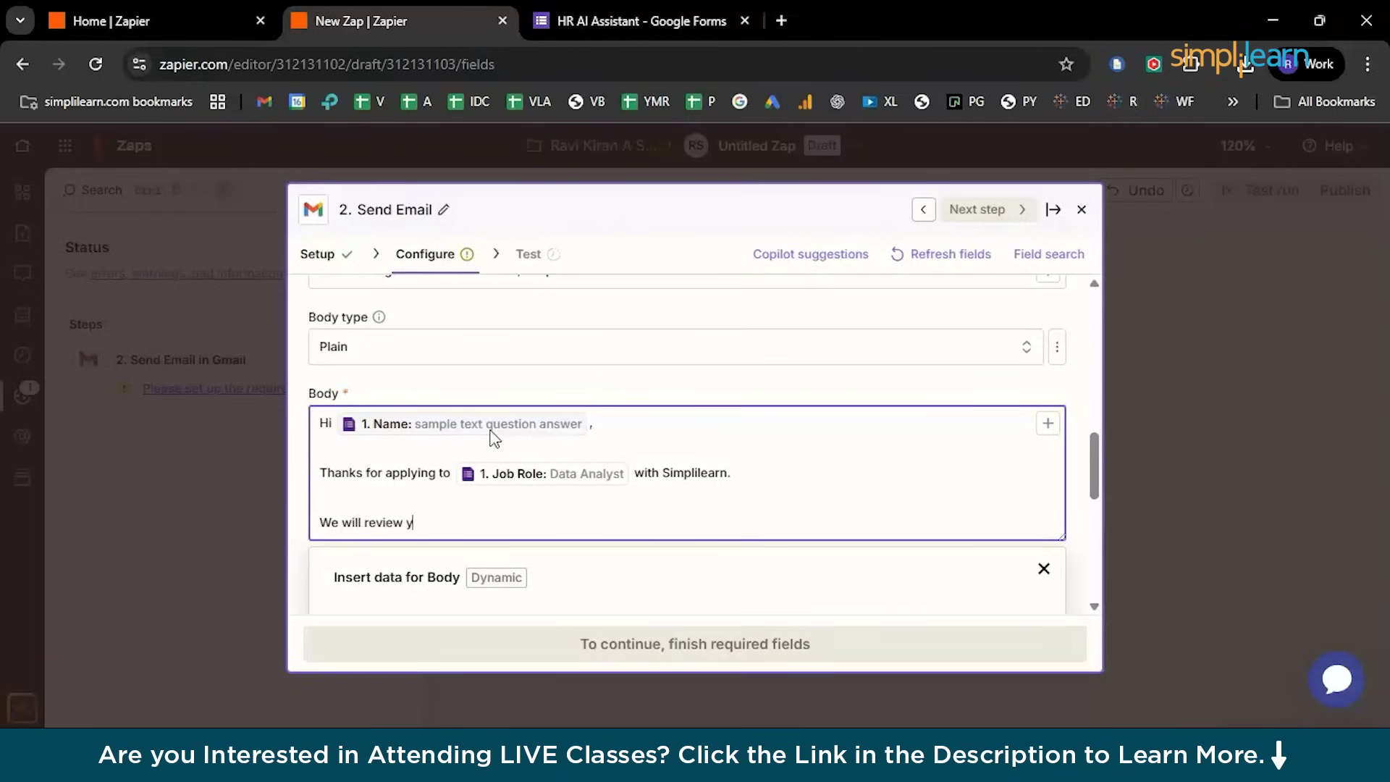
type("our application and get back to you shortly.")
key("Return")
key("Return")
type("Tnaks an")
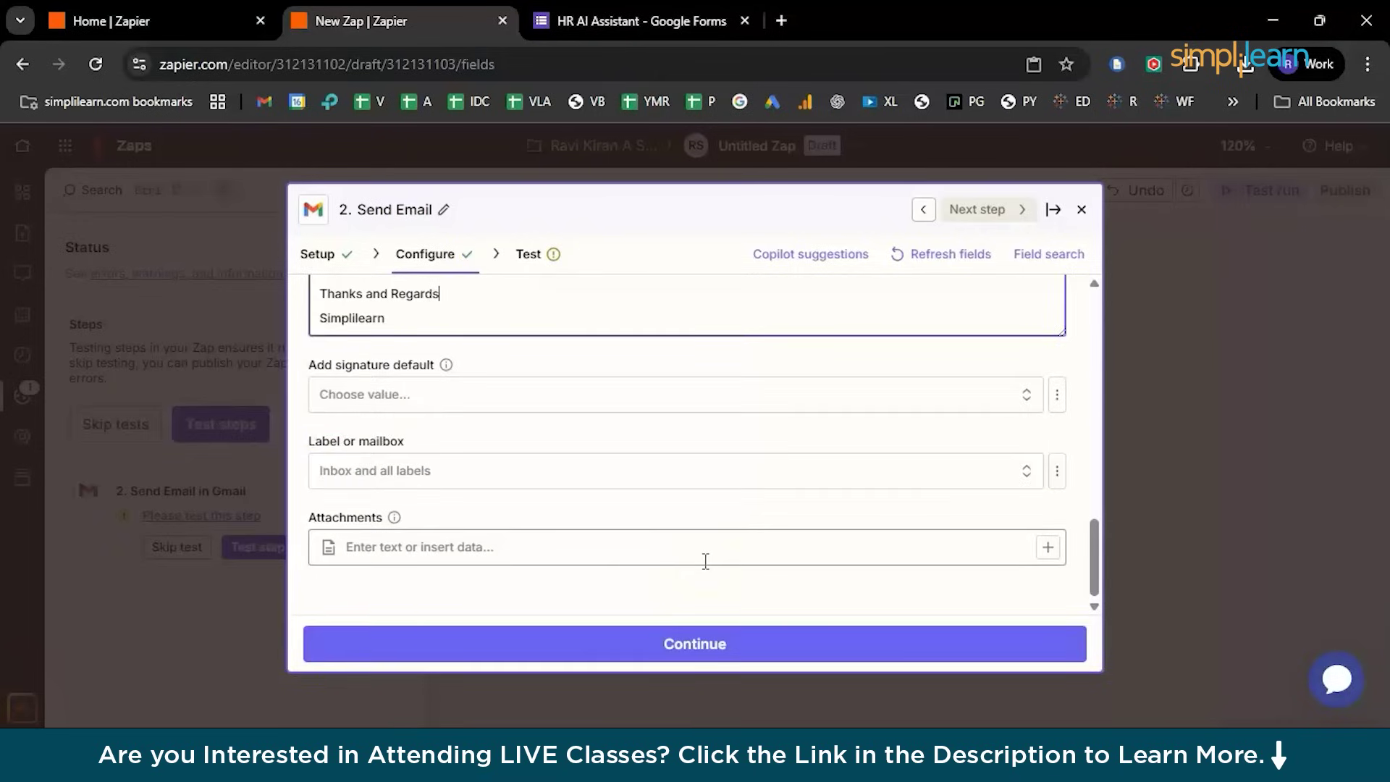
Run the Gmail Send Email test step
left_click(657, 642)
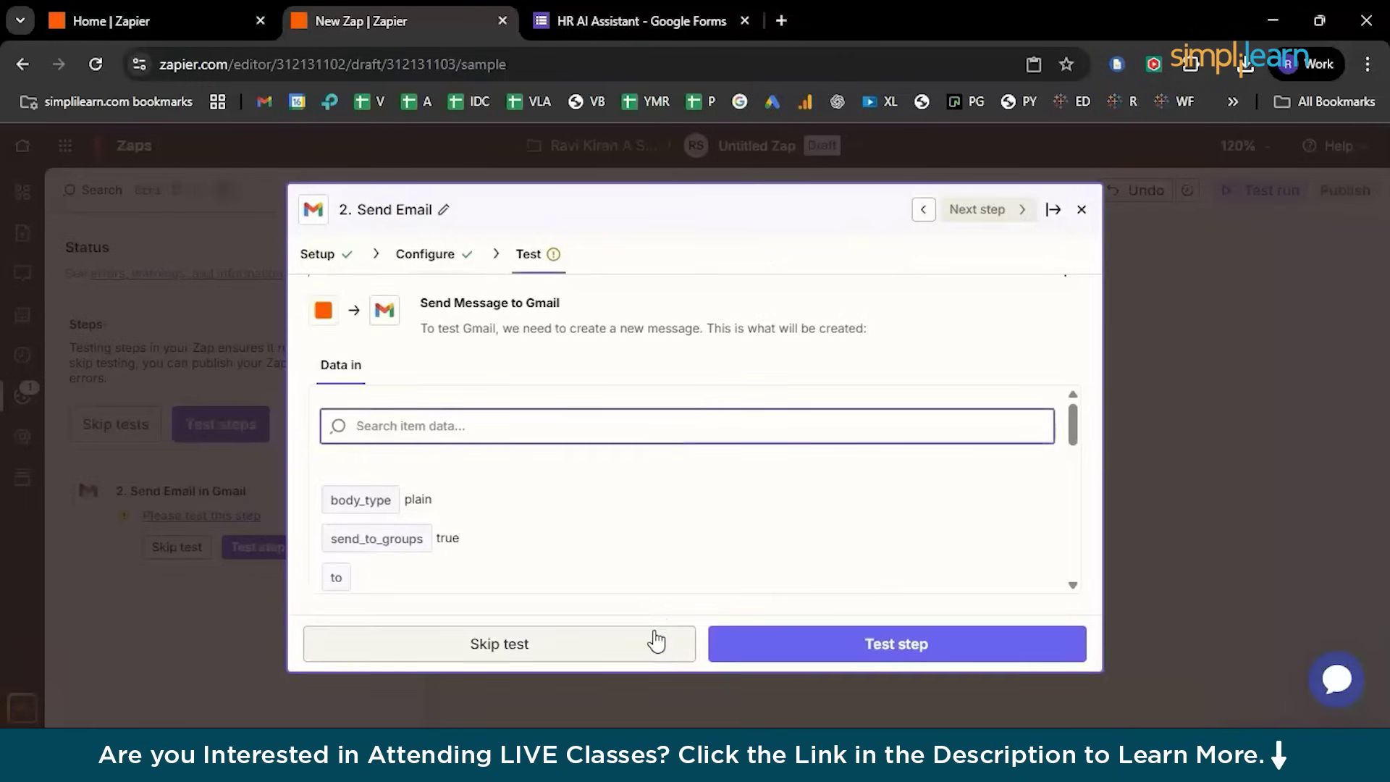
scroll(643, 522, "down", 5)
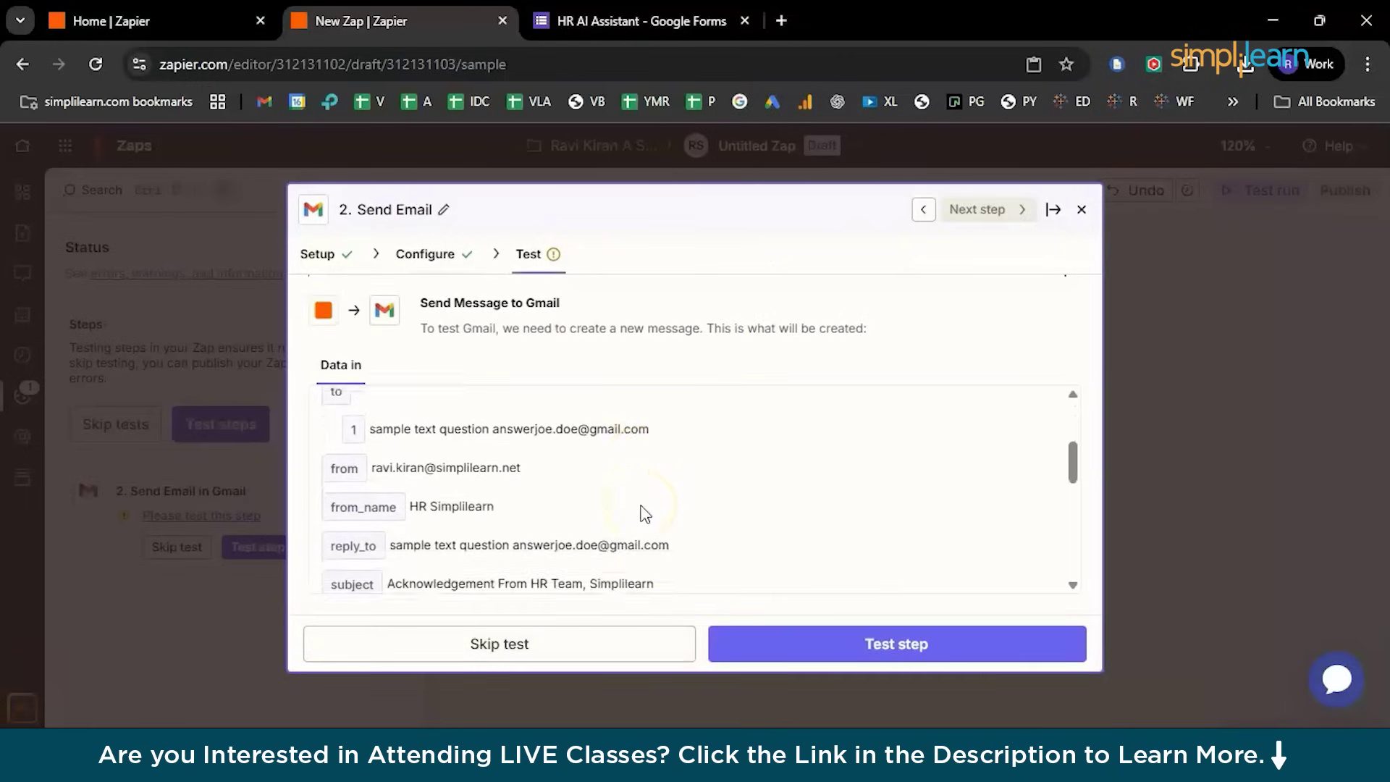
scroll(644, 512, "up", 1)
scroll(645, 513, "down", 3)
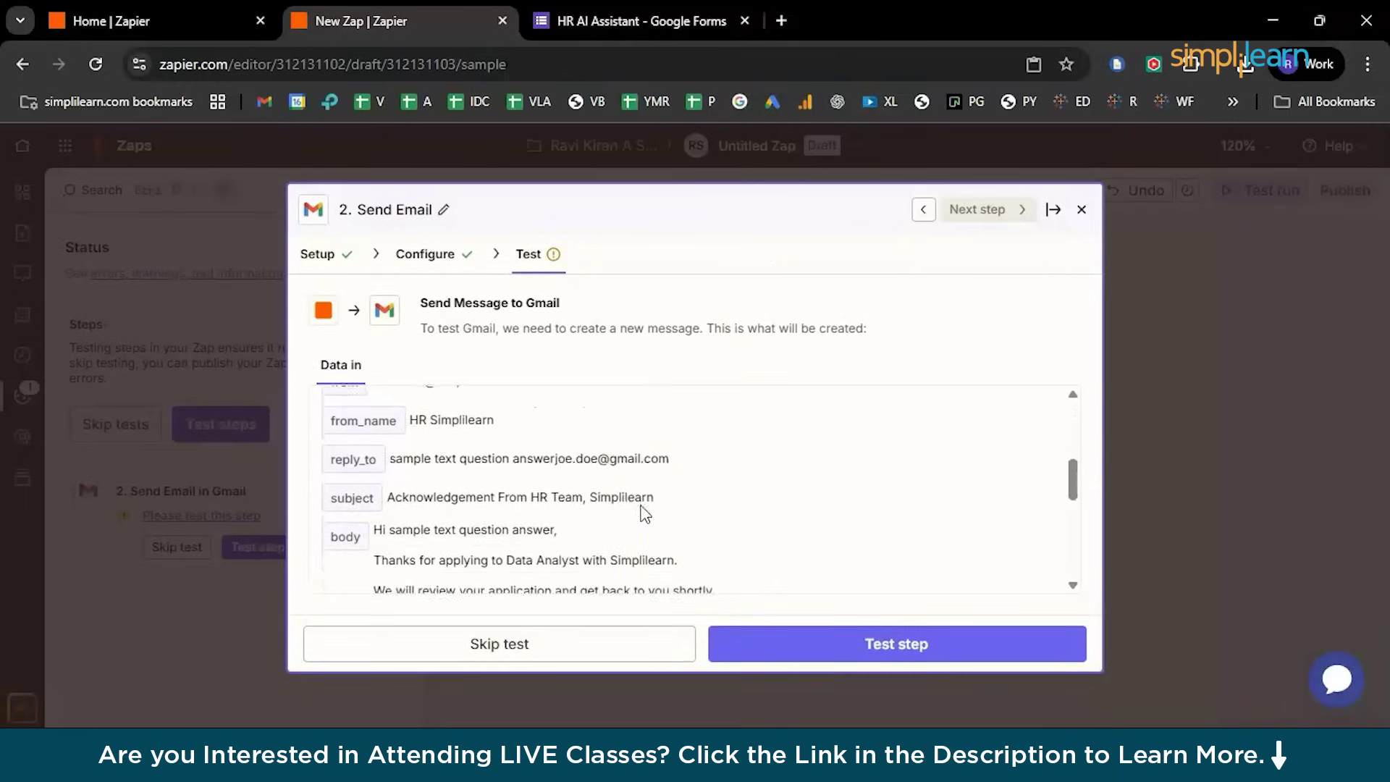
scroll(644, 513, "down", 5)
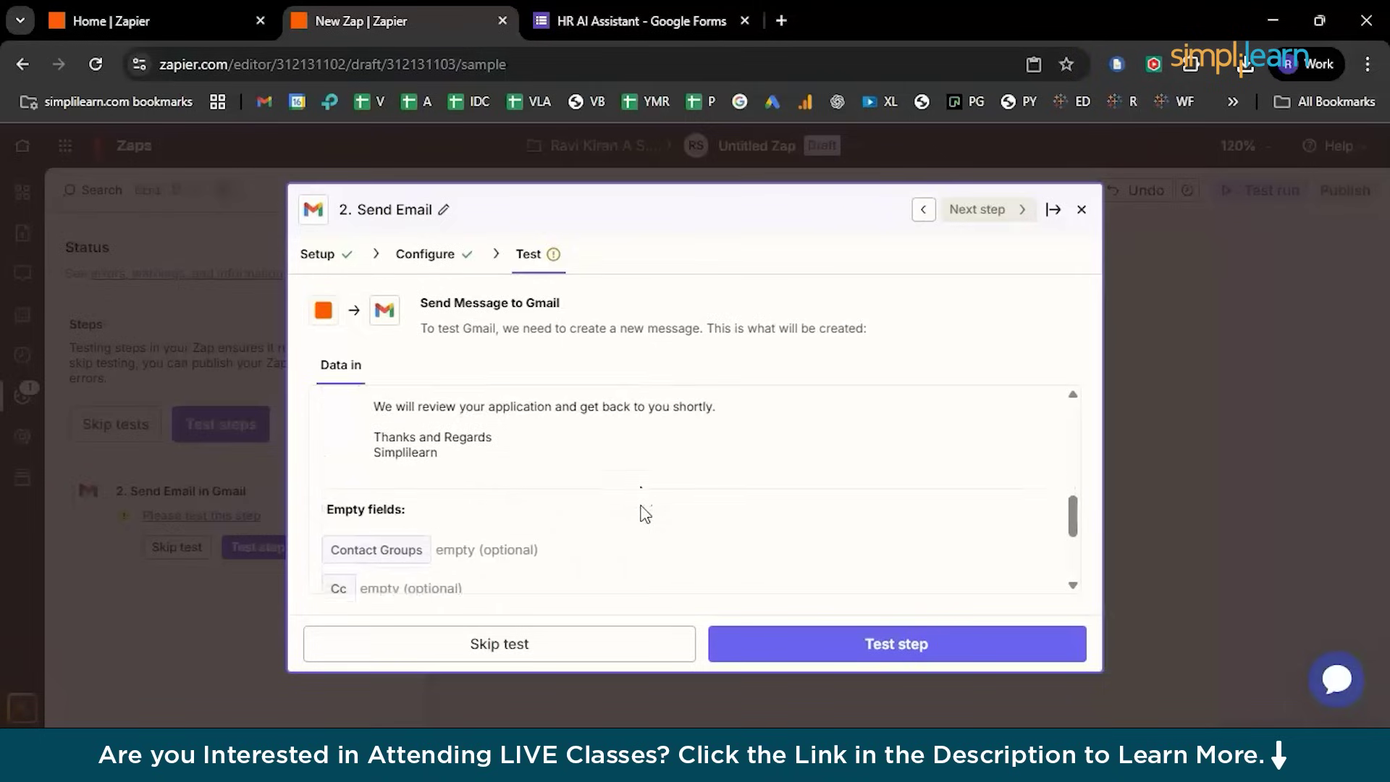
scroll(646, 514, "down", 2)
scroll(645, 514, "up", 1)
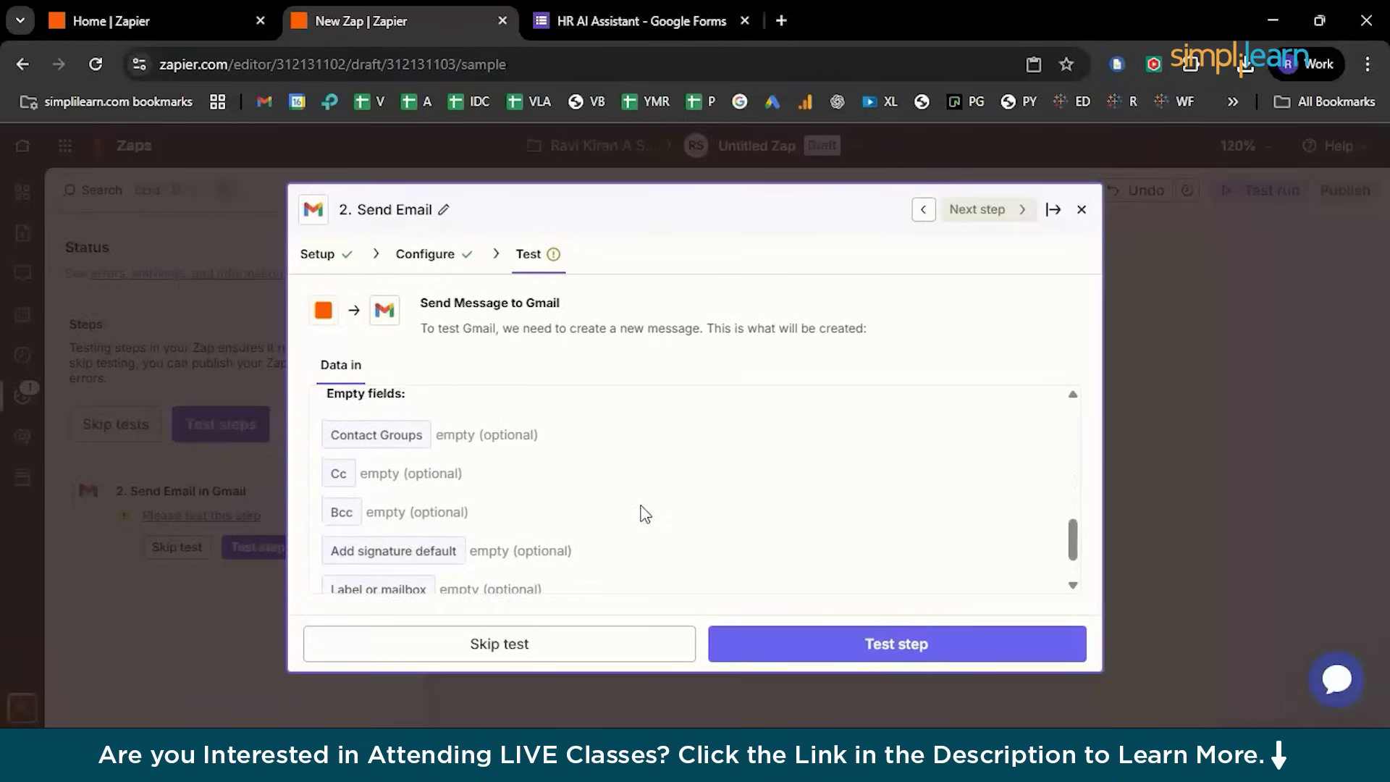
scroll(645, 514, "down", 2)
scroll(645, 514, "up", 8)
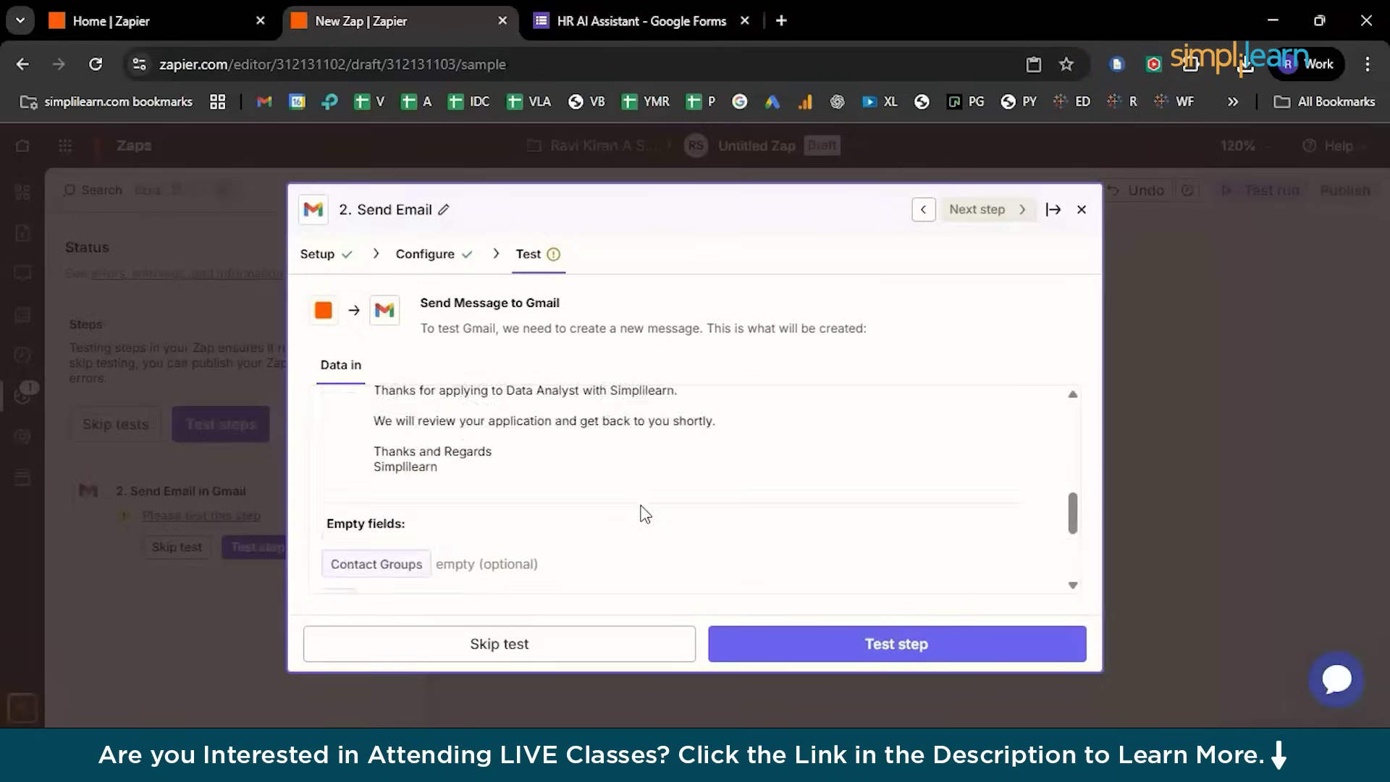
scroll(644, 514, "up", 2)
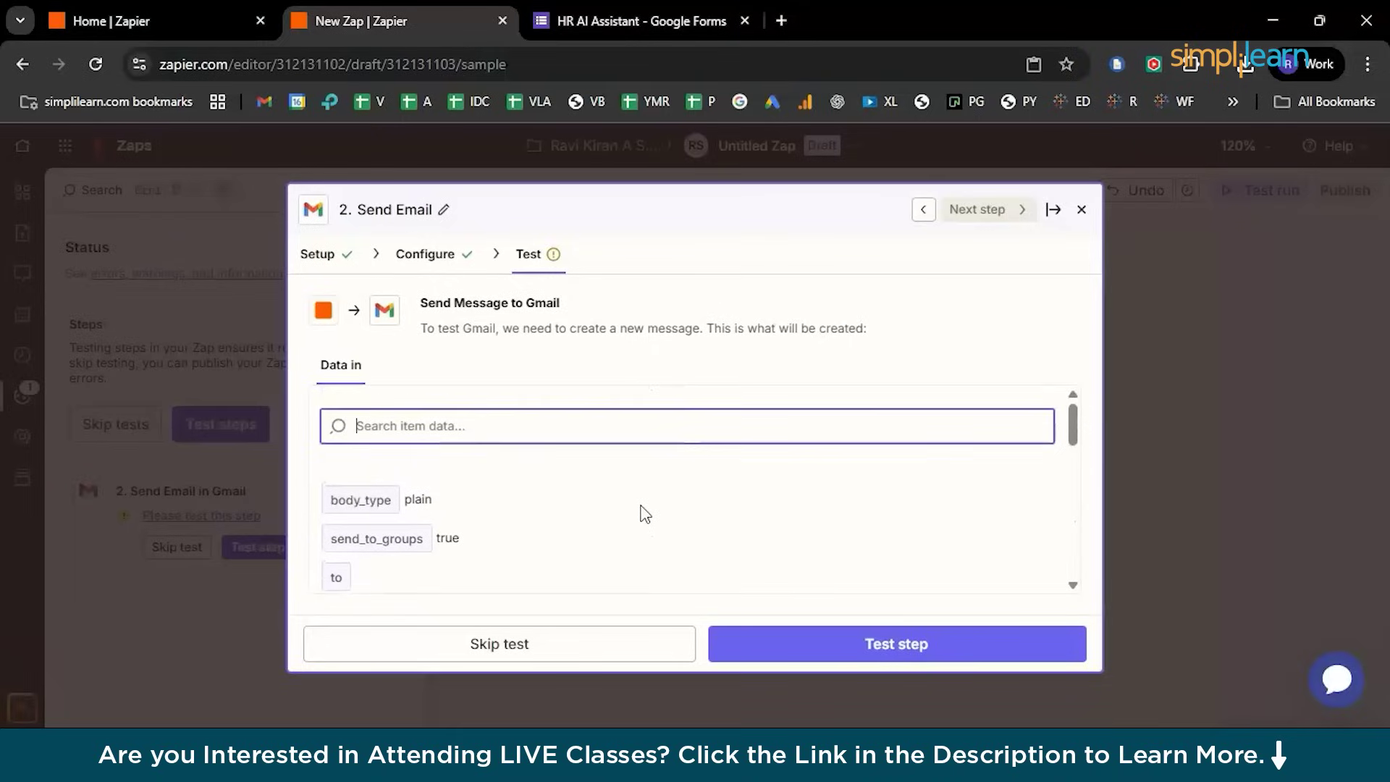
scroll(645, 514, "down", 2)
left_click(420, 467)
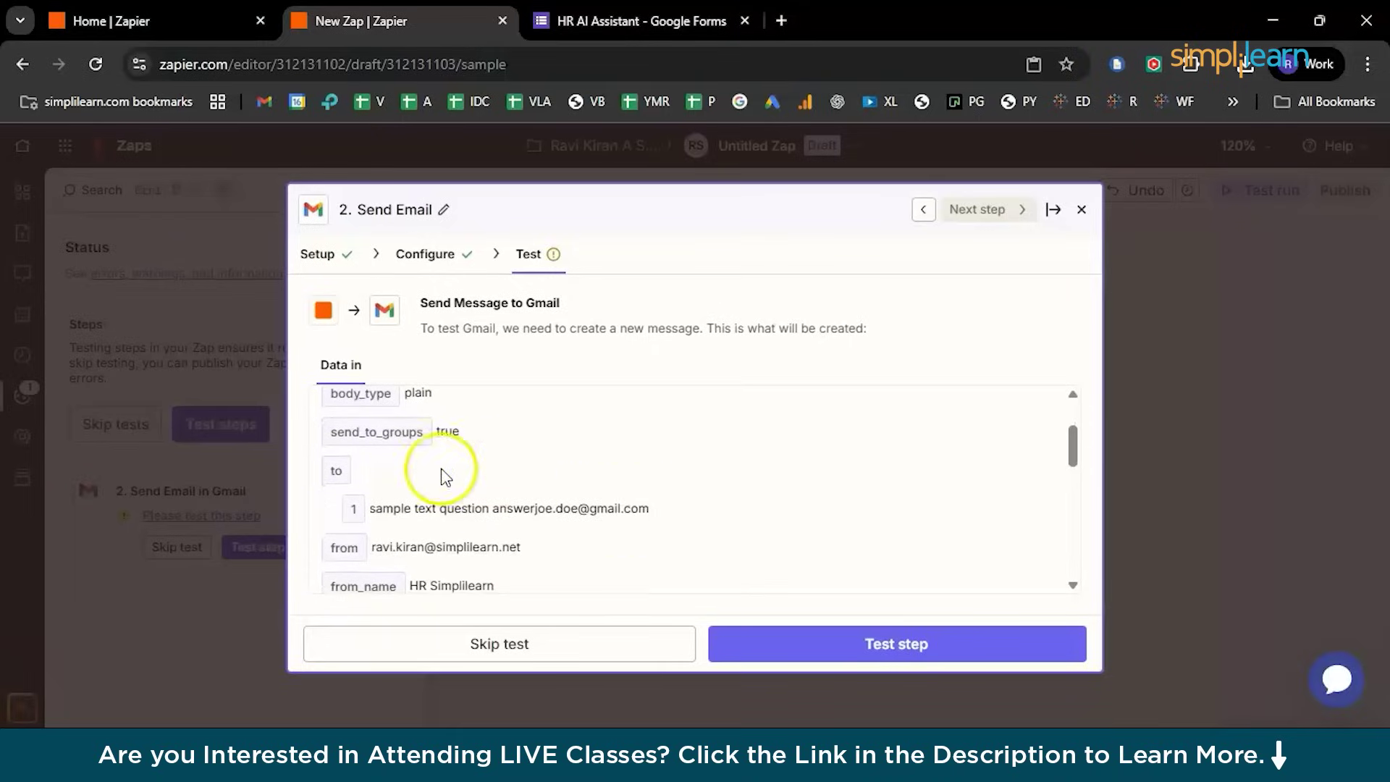
left_click(748, 644)
left_click(659, 337)
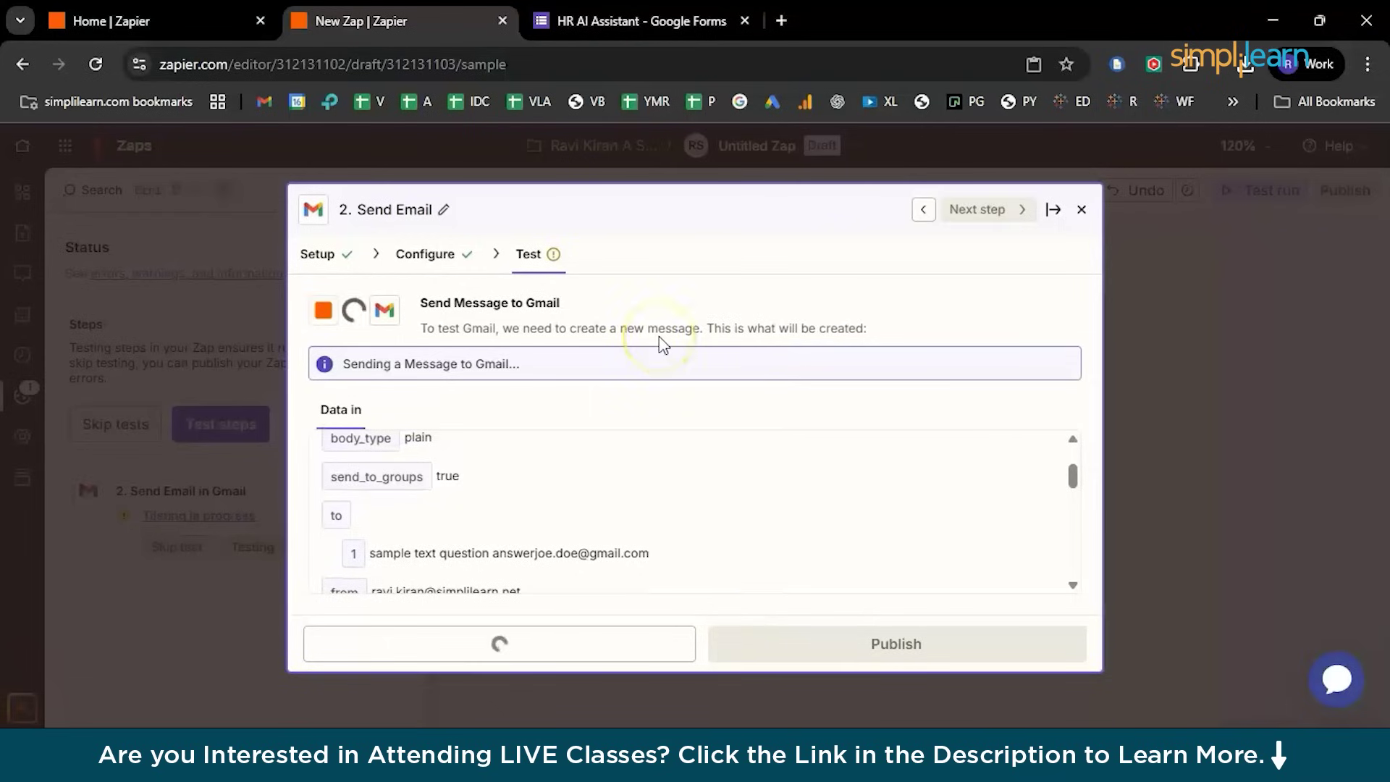
left_click(628, 349)
left_click(539, 339)
Copy the HR AI Assistant form's responder link in Google Forms
left_click(639, 22)
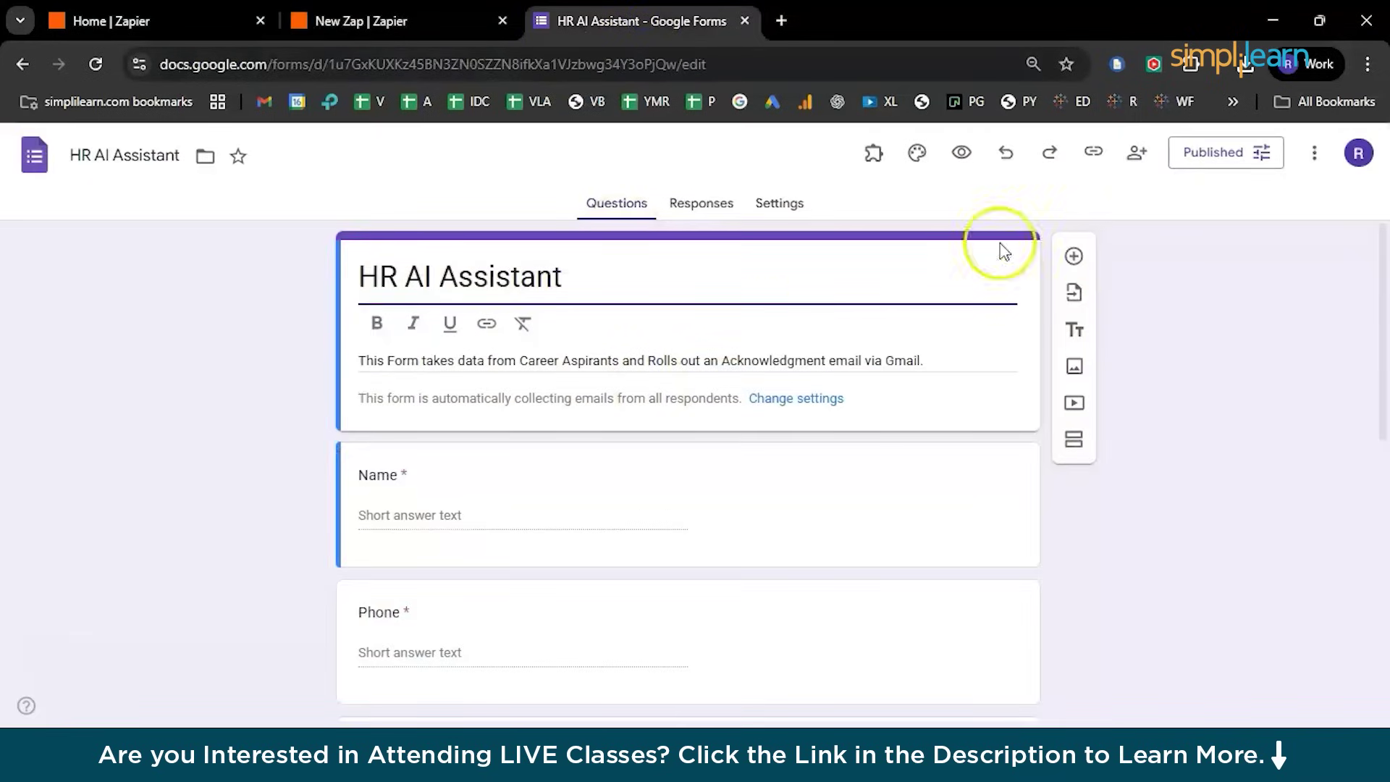
left_click(1094, 151)
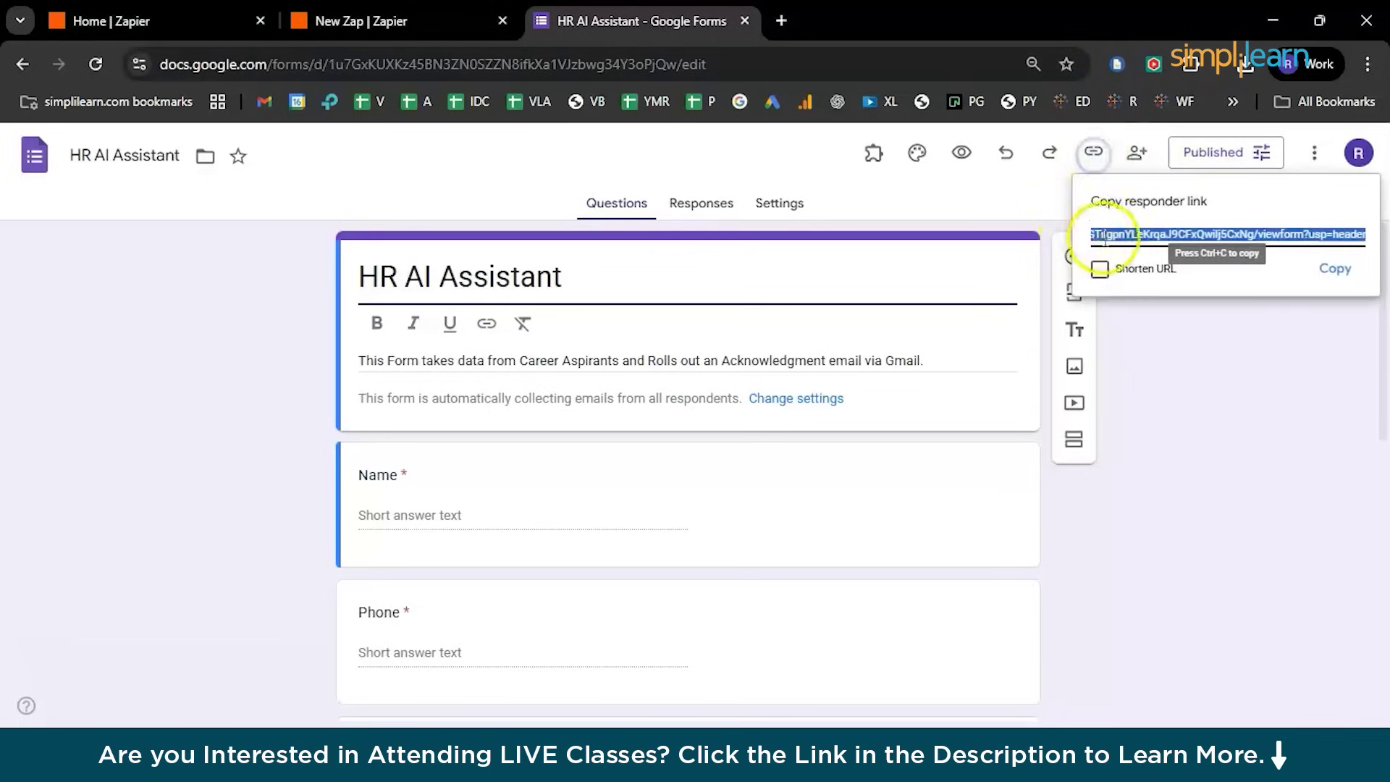
left_click(1341, 269)
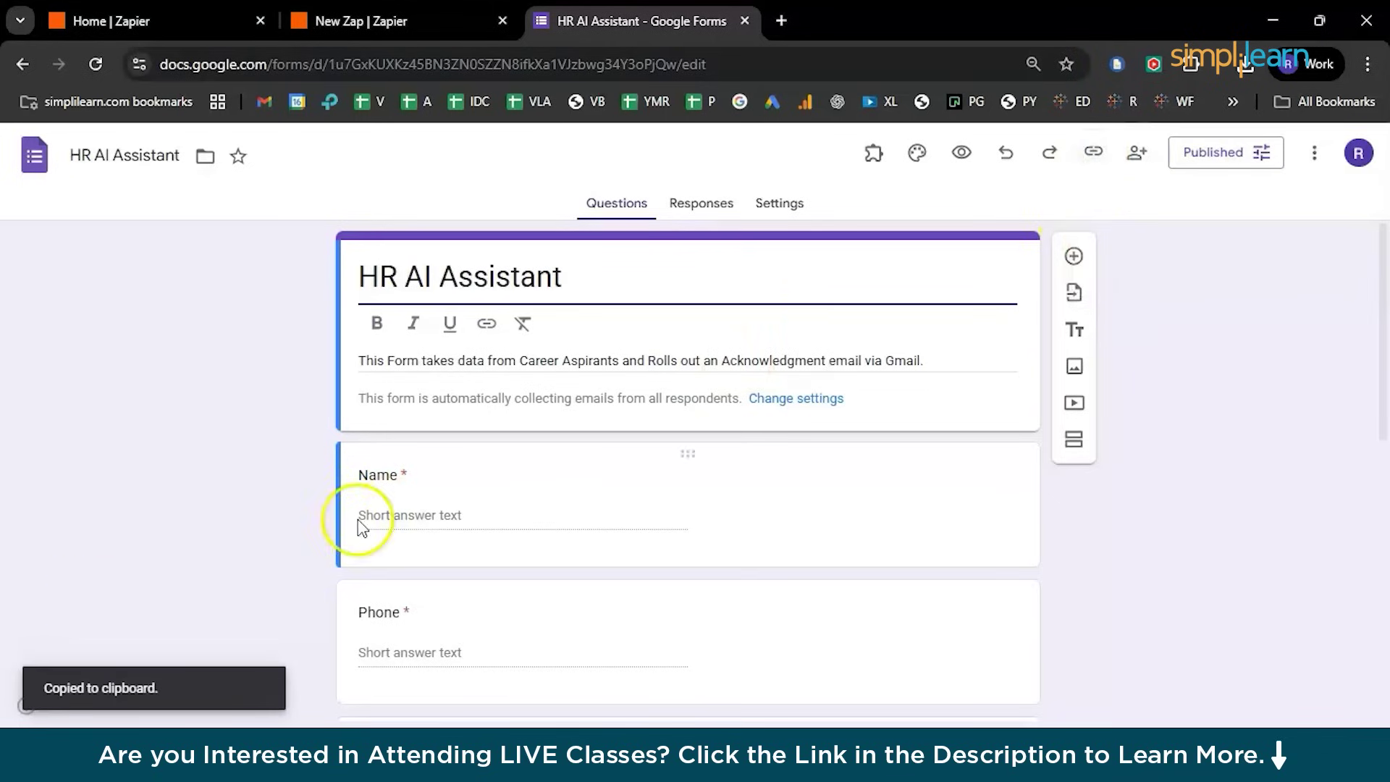
Open the copied responder link in a new maximized window and respond from another account
left_click(784, 22)
left_click_drag(795, 25, 637, 150)
double_click(636, 141)
left_click(521, 73)
key("ctrl+v")
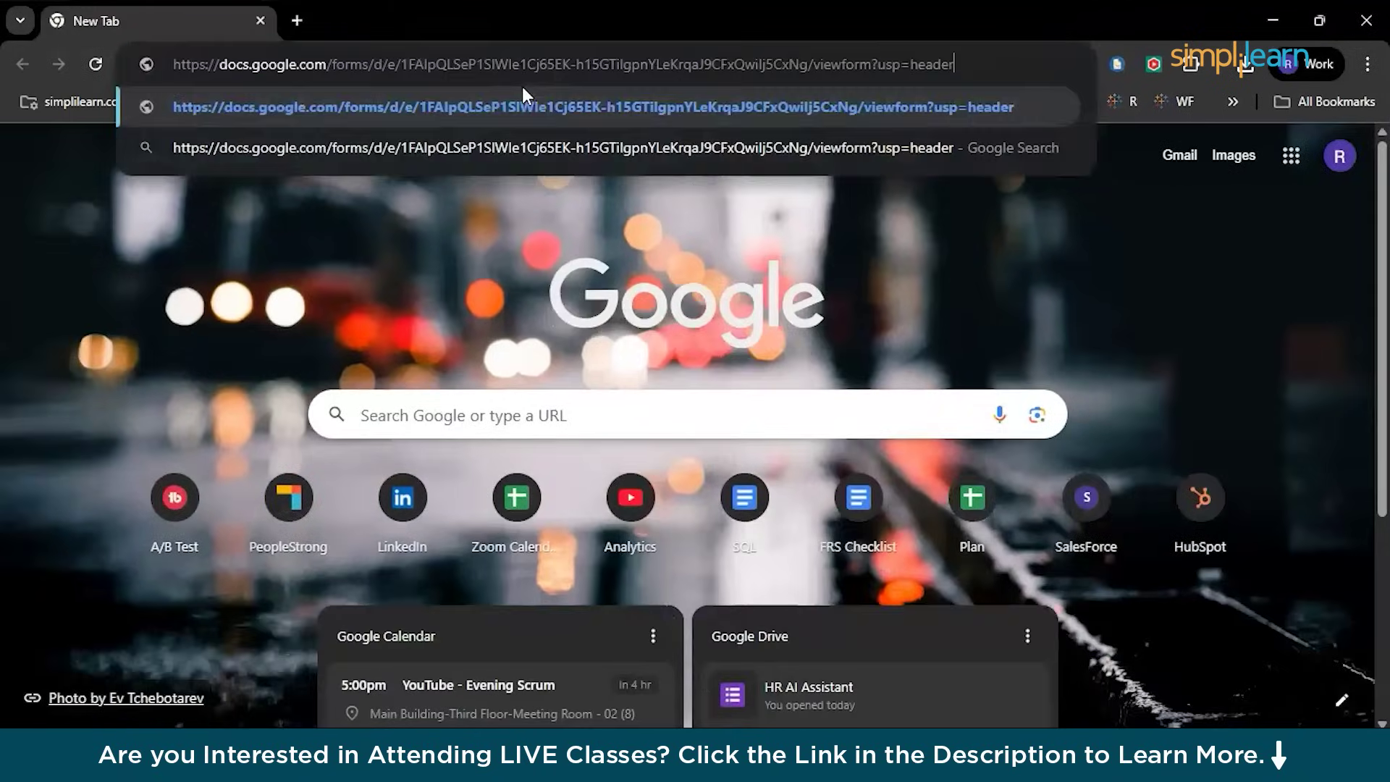
key("Return")
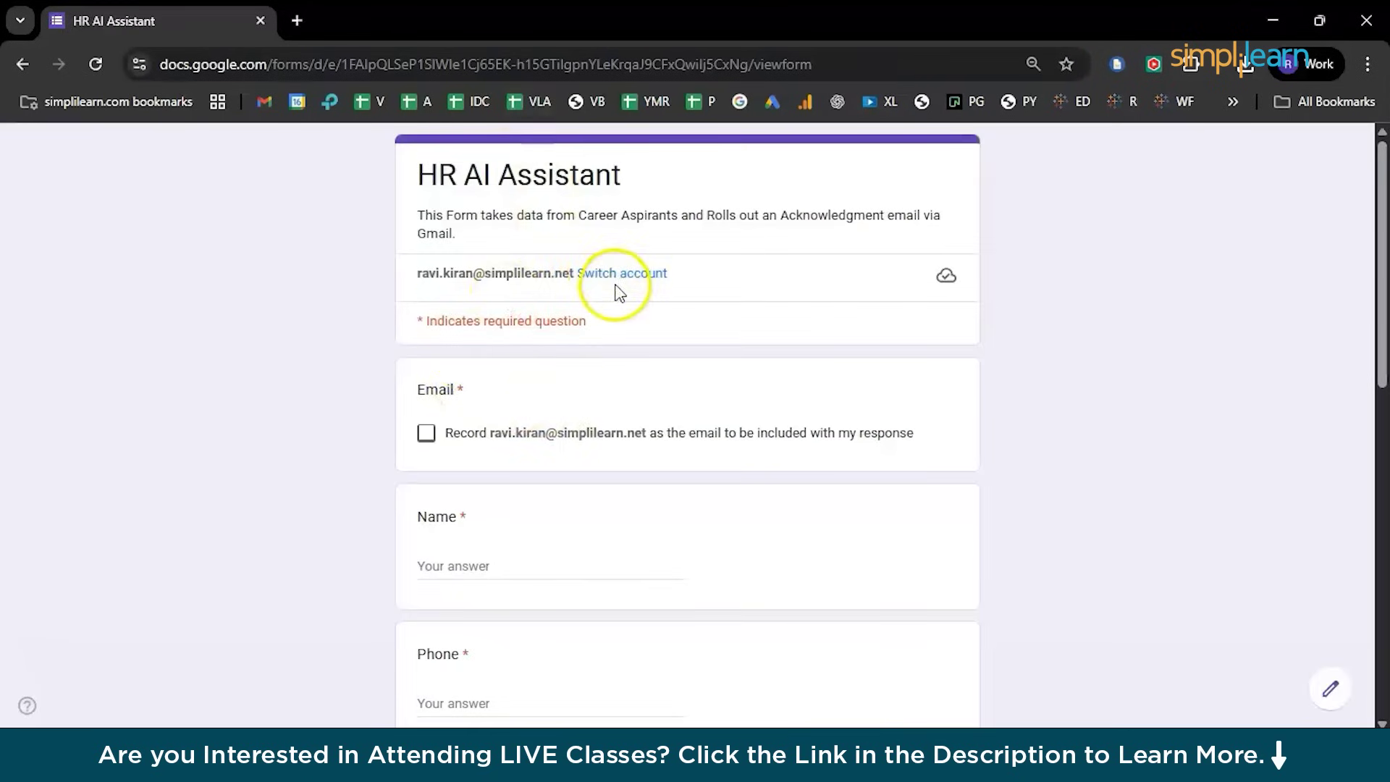
left_click(621, 276)
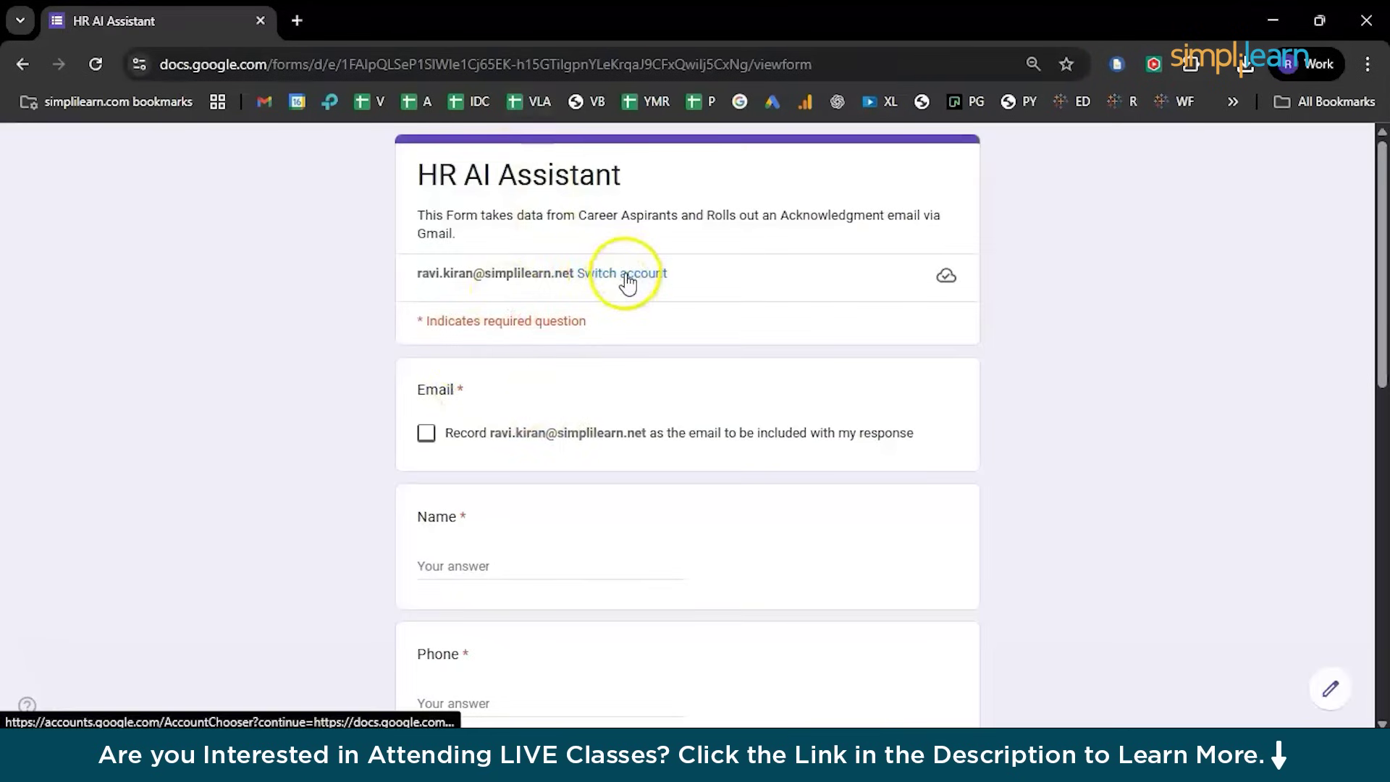
Enter the respondent's name and phone, tick the email-copy box, and submit the response
left_click(445, 564)
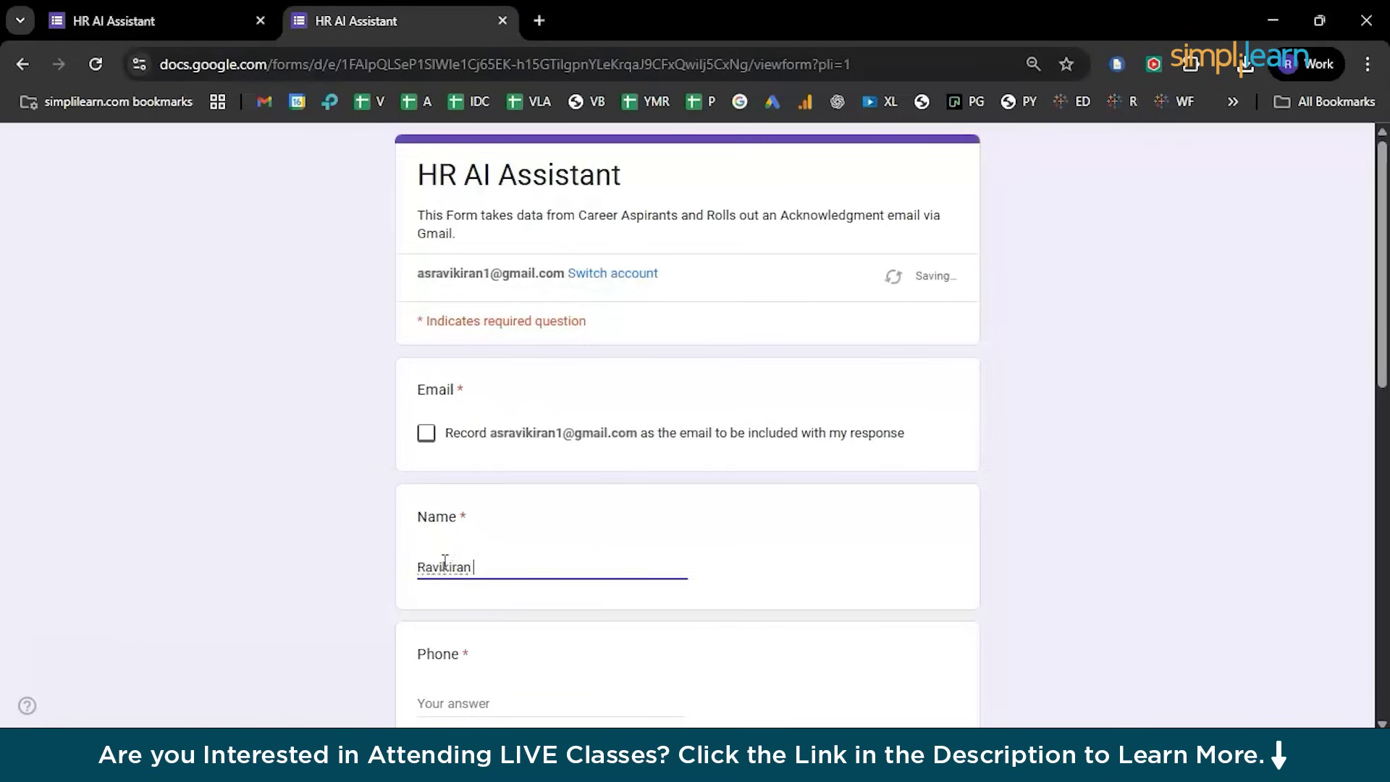
left_click(476, 693)
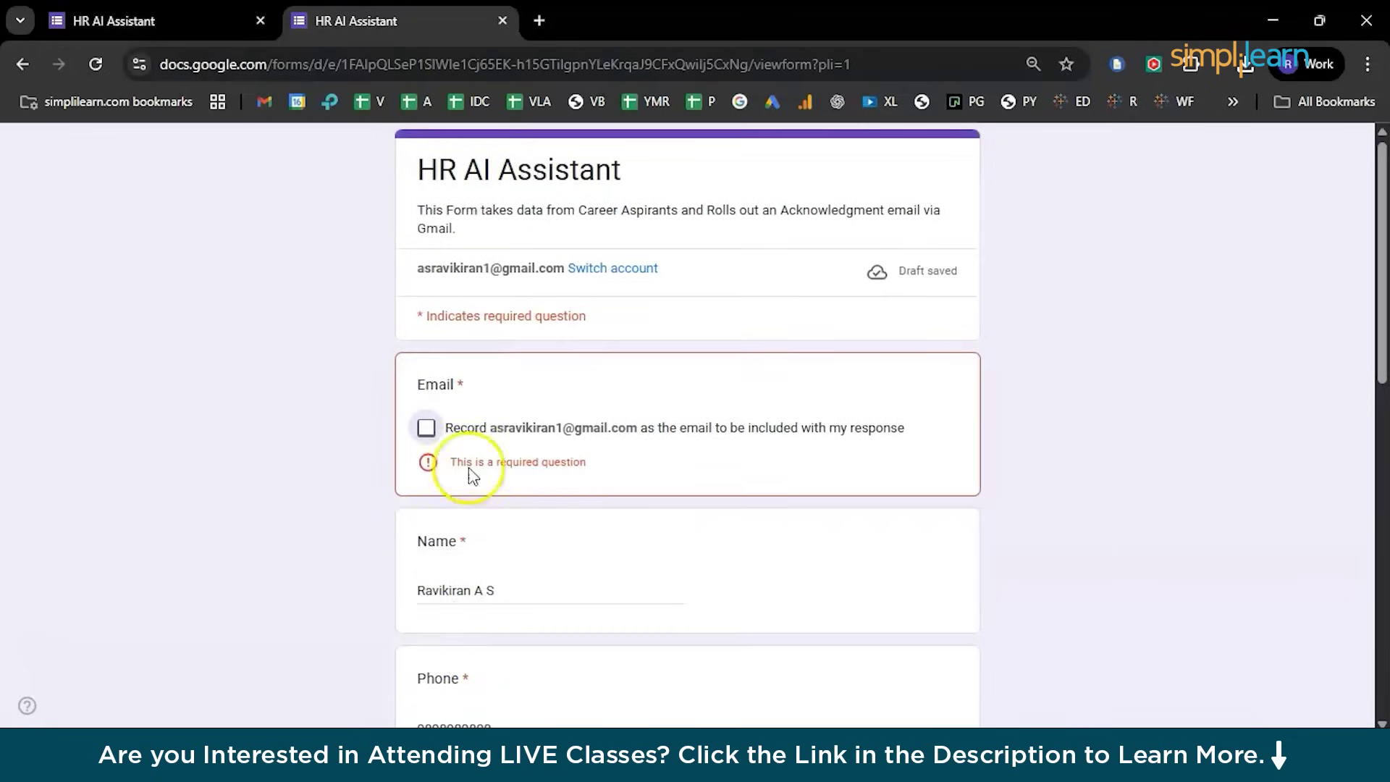
scroll(463, 550, "down", 10)
left_click(418, 588)
left_click(458, 648)
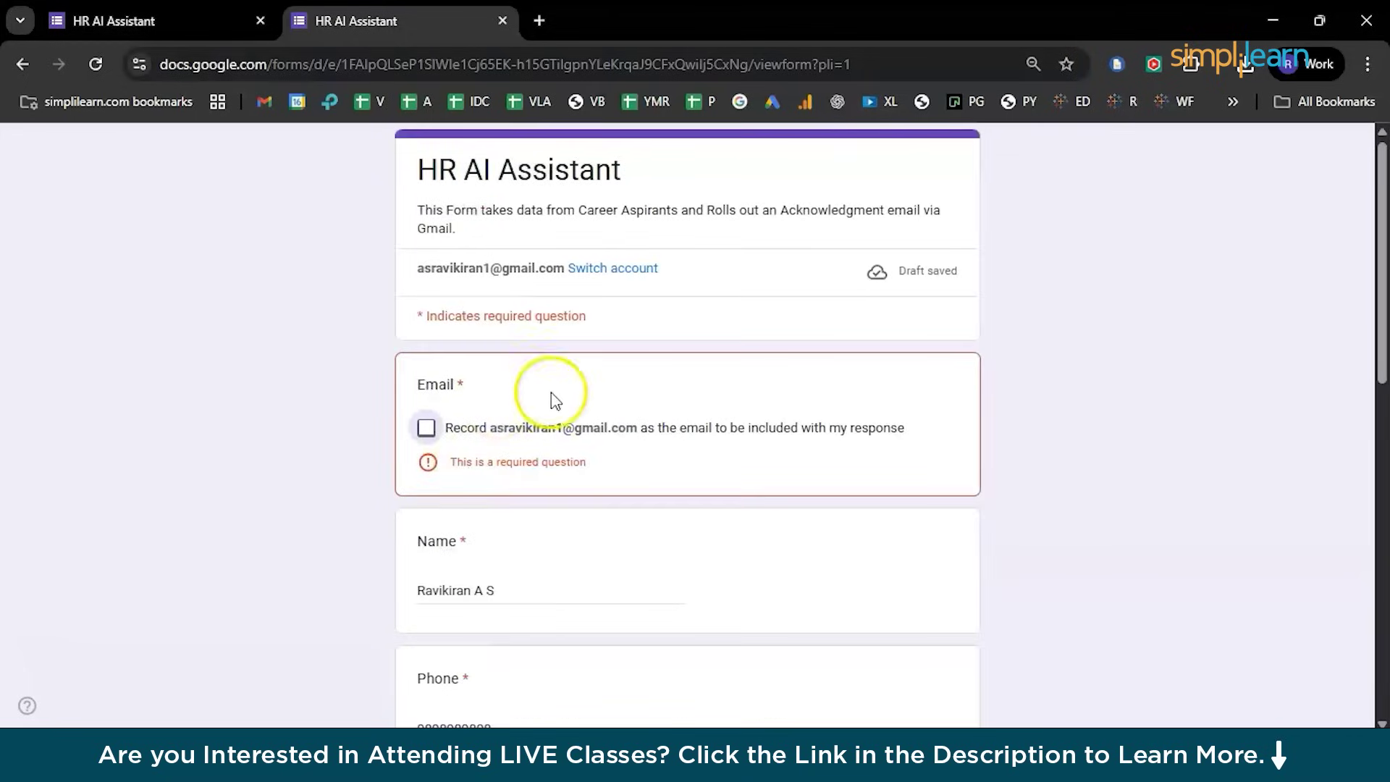
left_click(427, 428)
scroll(515, 565, "down", 10)
left_click(435, 564)
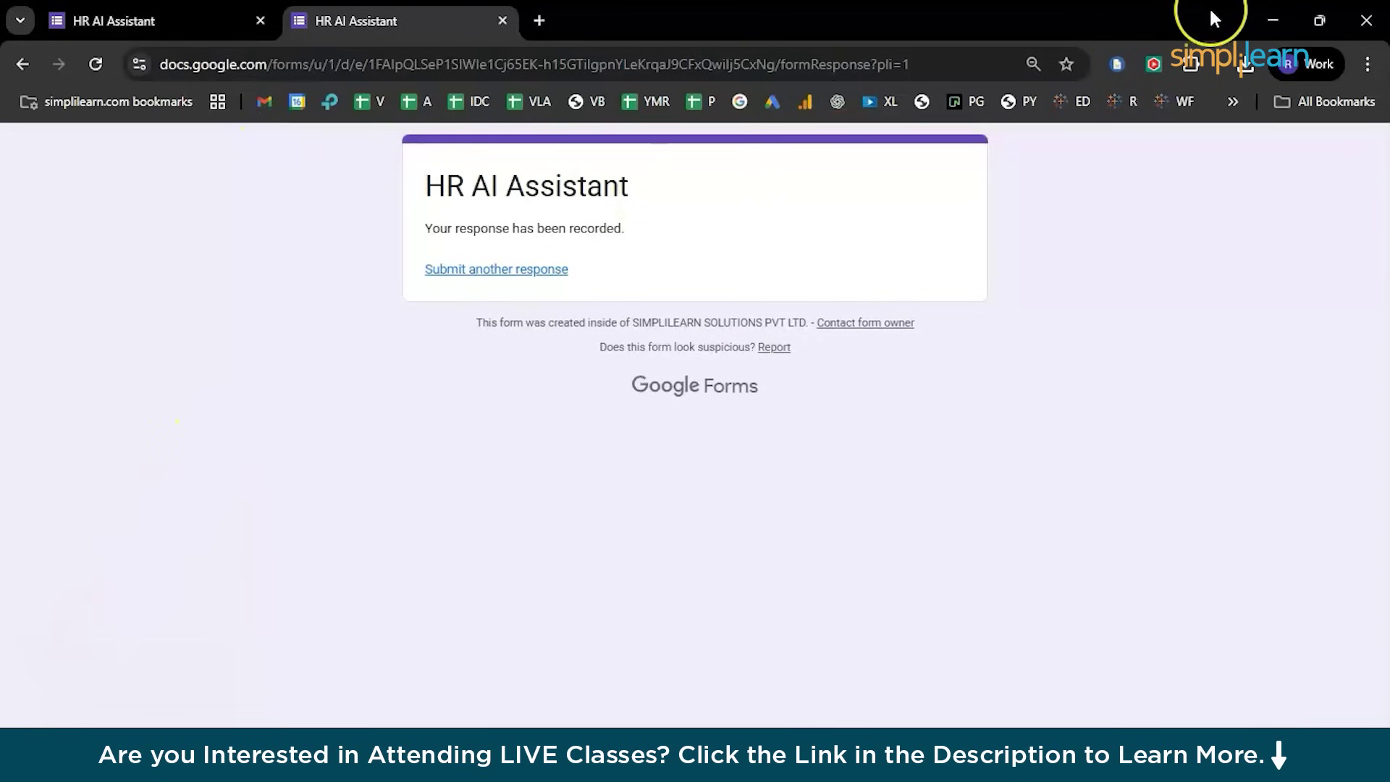
left_click(1270, 22)
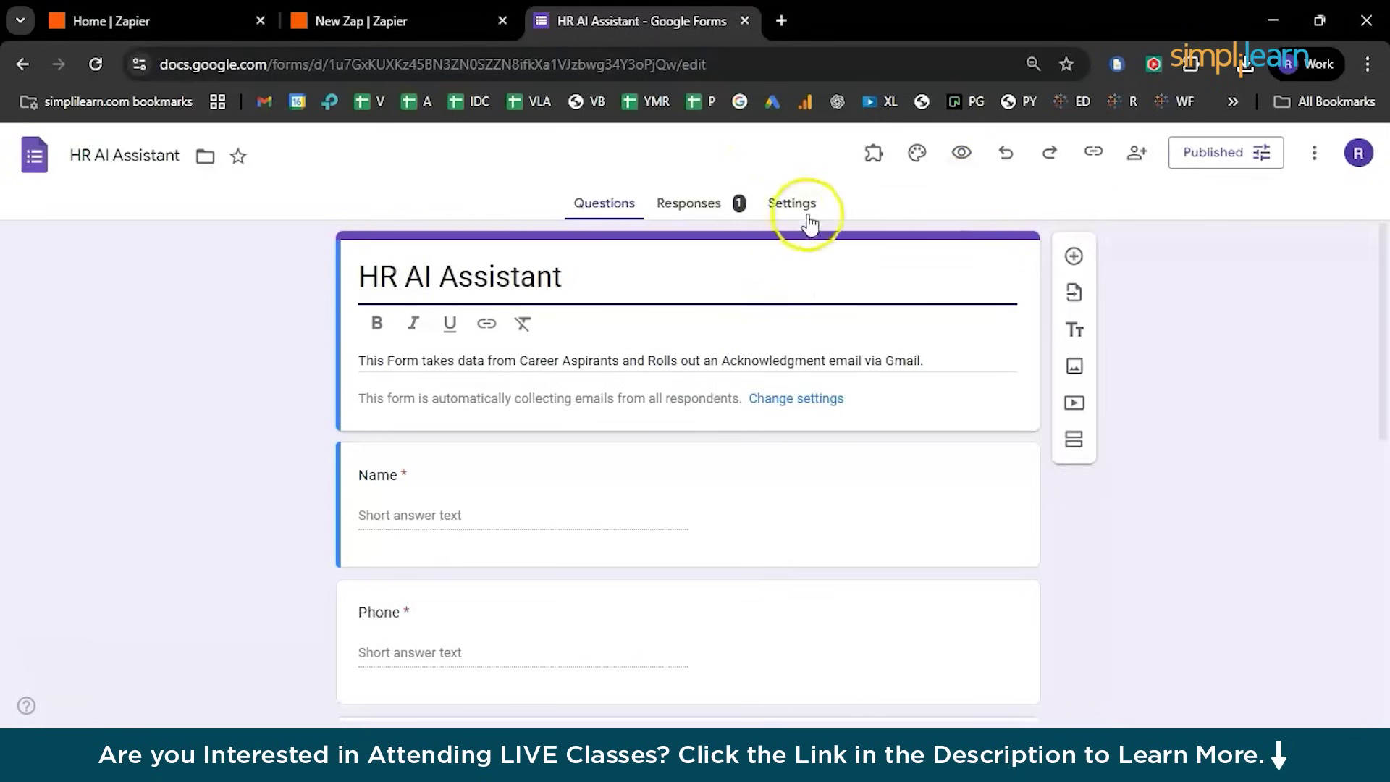
Link the form's responses to a new 'HR AI Assistant (Responses)' spreadsheet
left_click(705, 205)
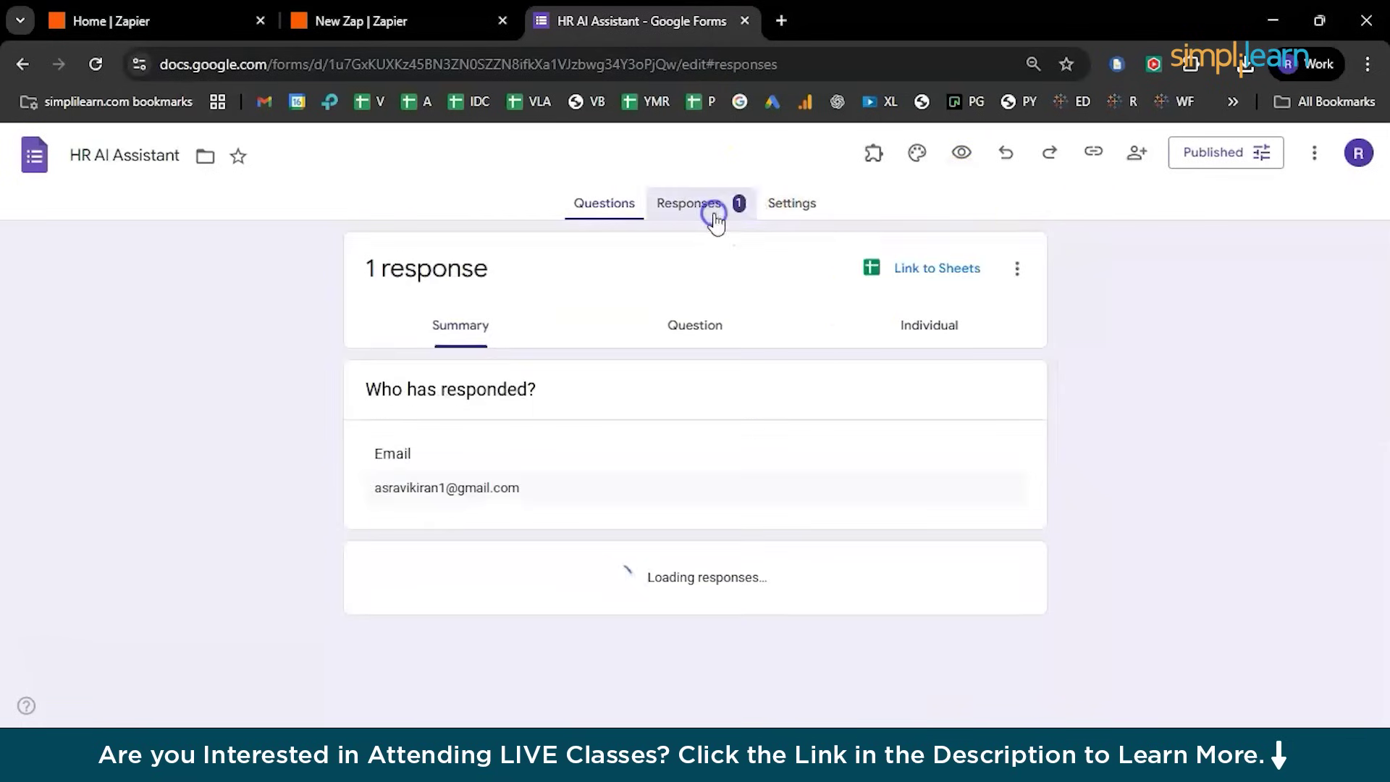
scroll(682, 494, "down", 3)
scroll(682, 495, "up", 5)
left_click(930, 276)
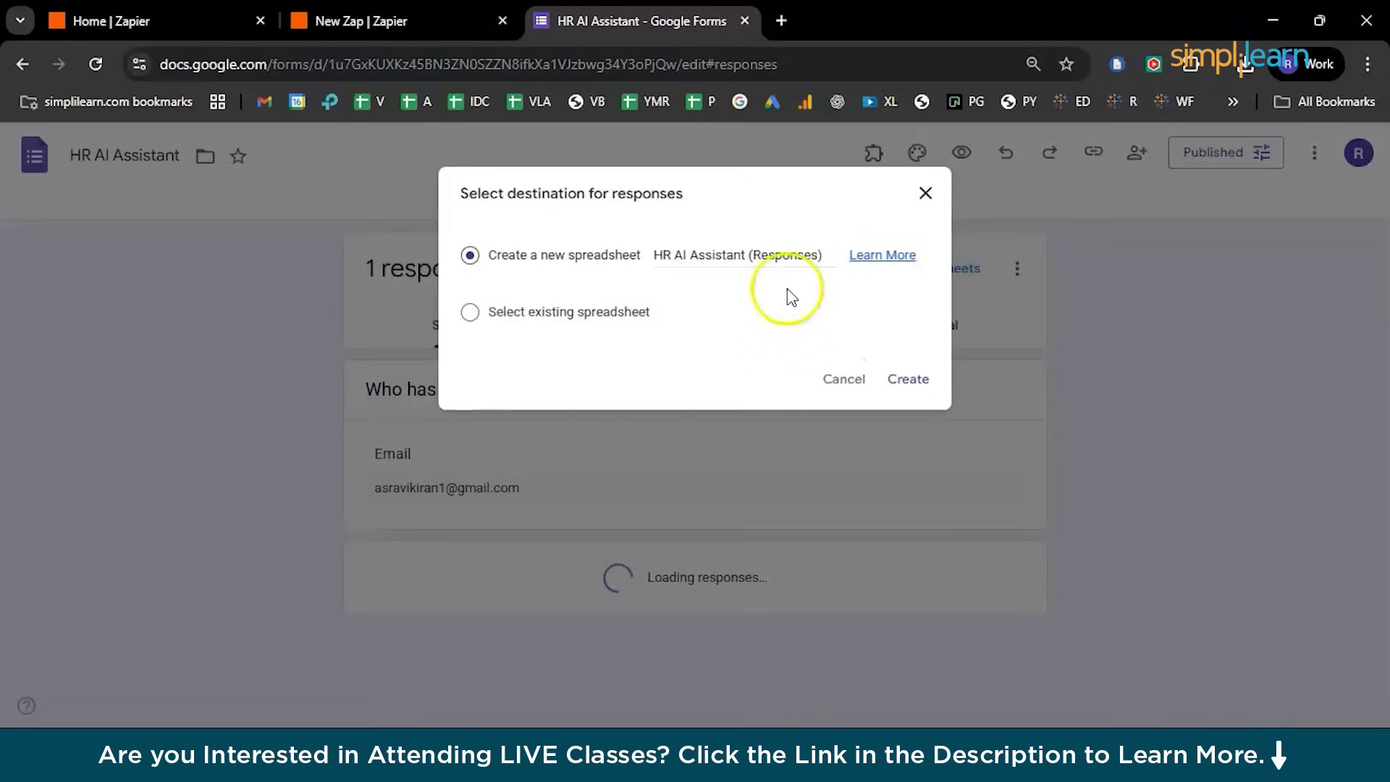
left_click(898, 377)
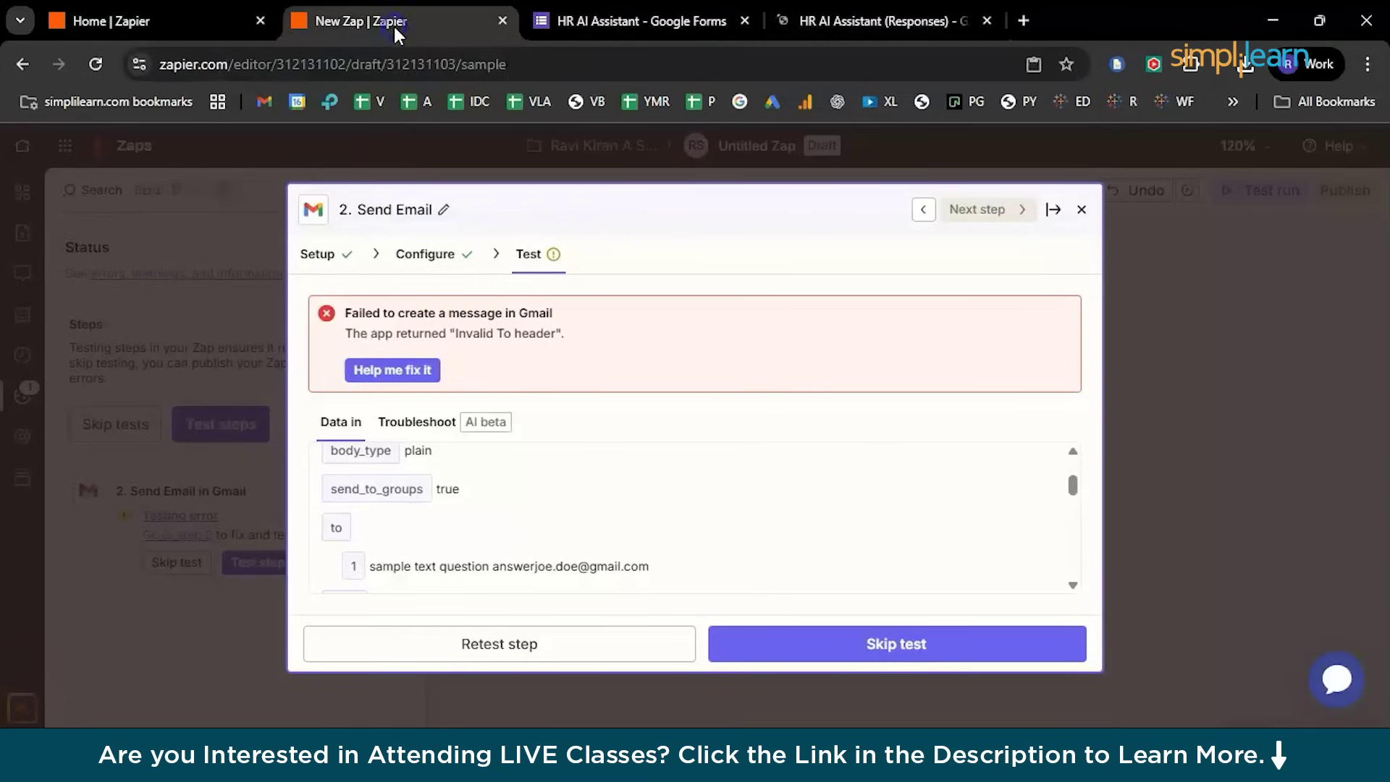
Retest the Gmail Send Email step, review the Invalid To header failure, and ask for AI help
left_click(394, 26)
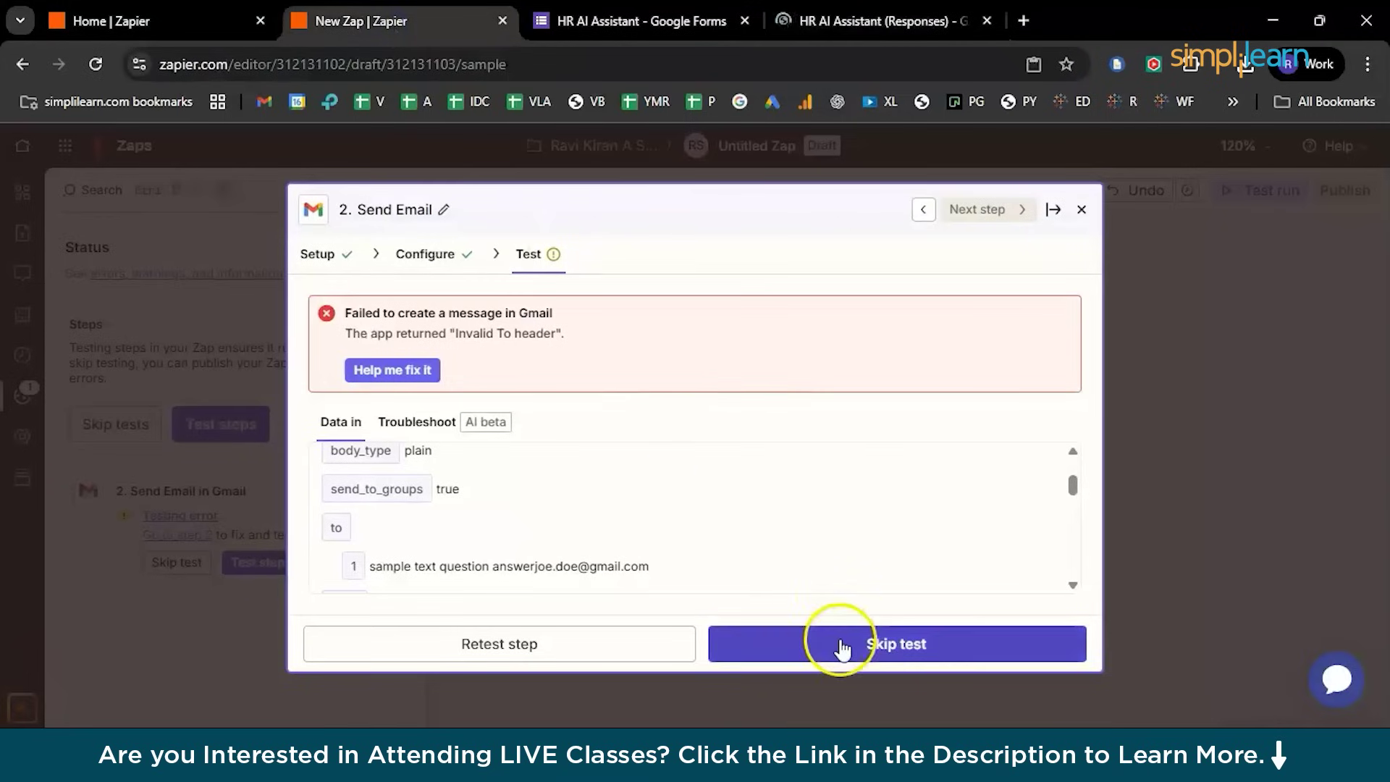
left_click(573, 644)
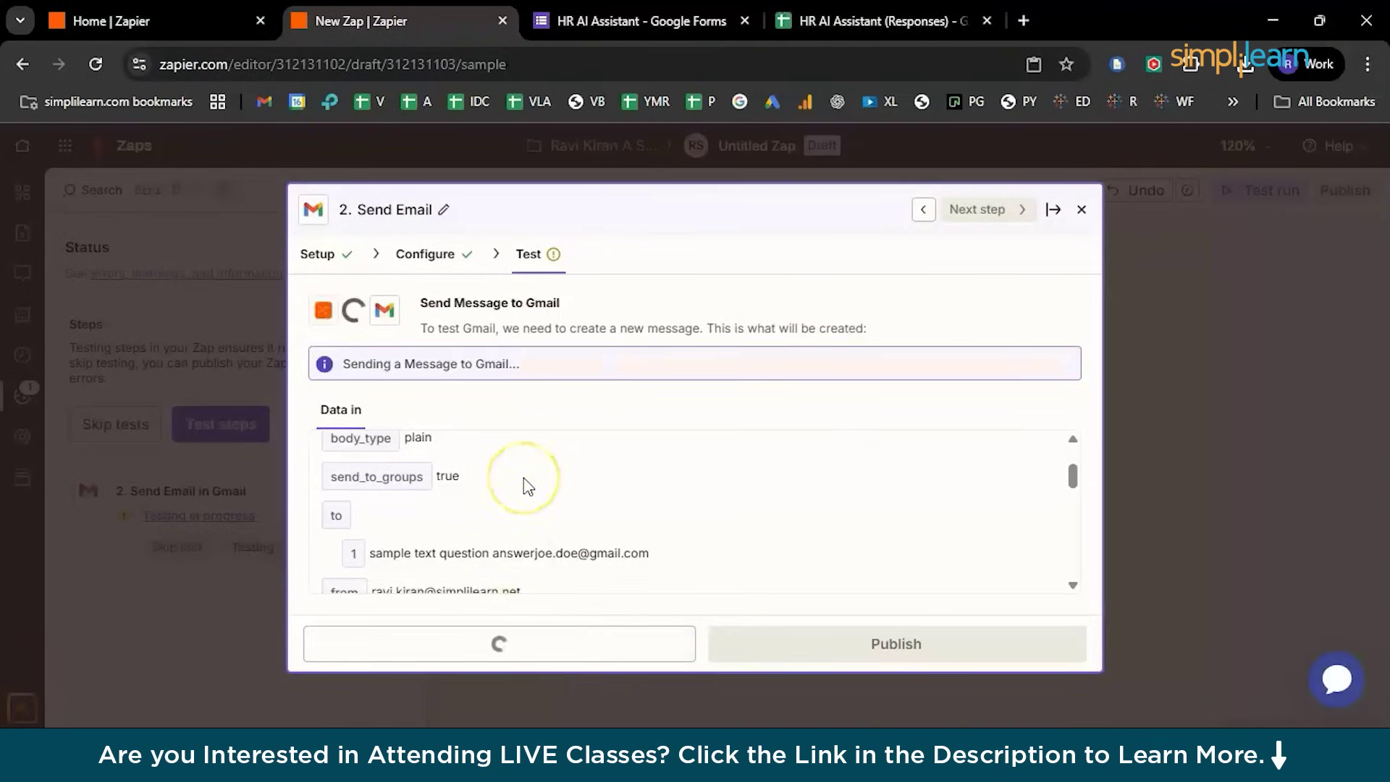
scroll(480, 525, "down", 2)
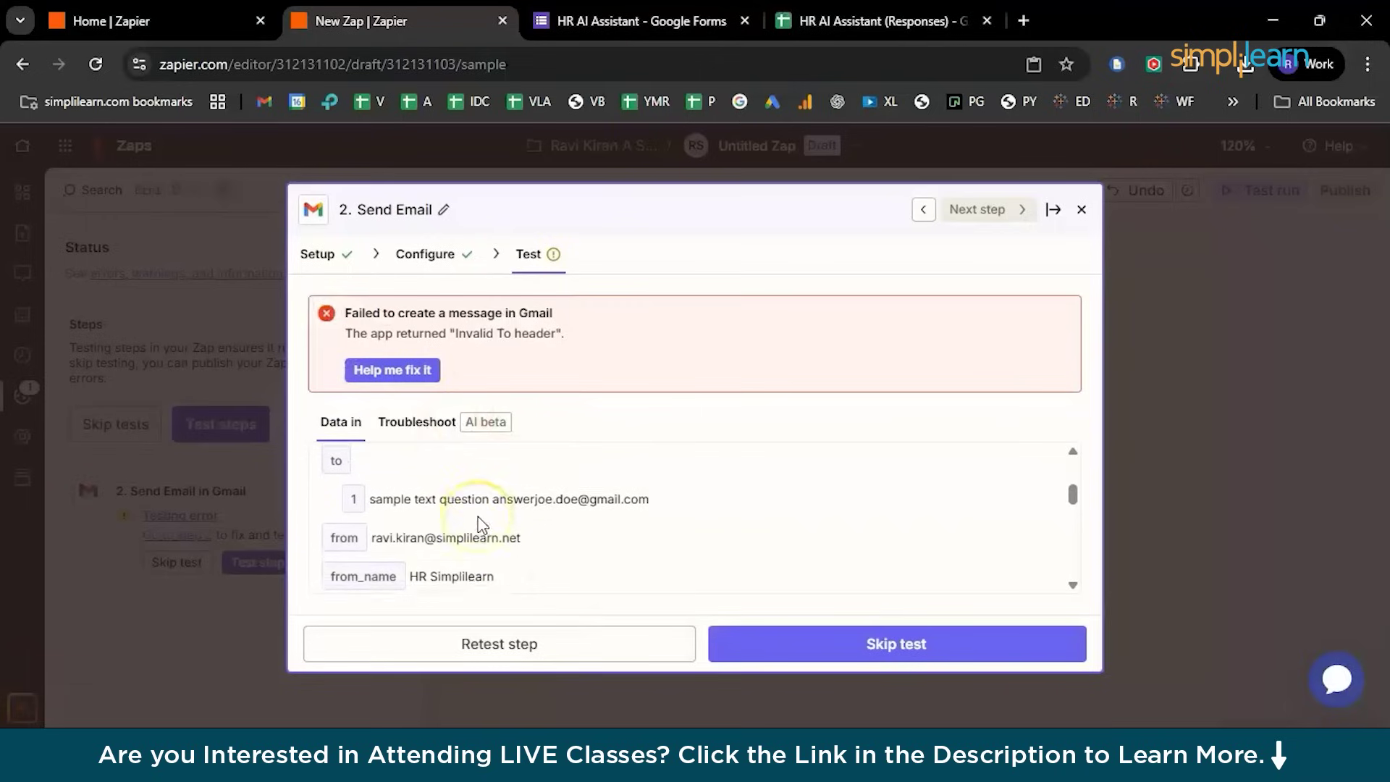
scroll(480, 526, "down", 3)
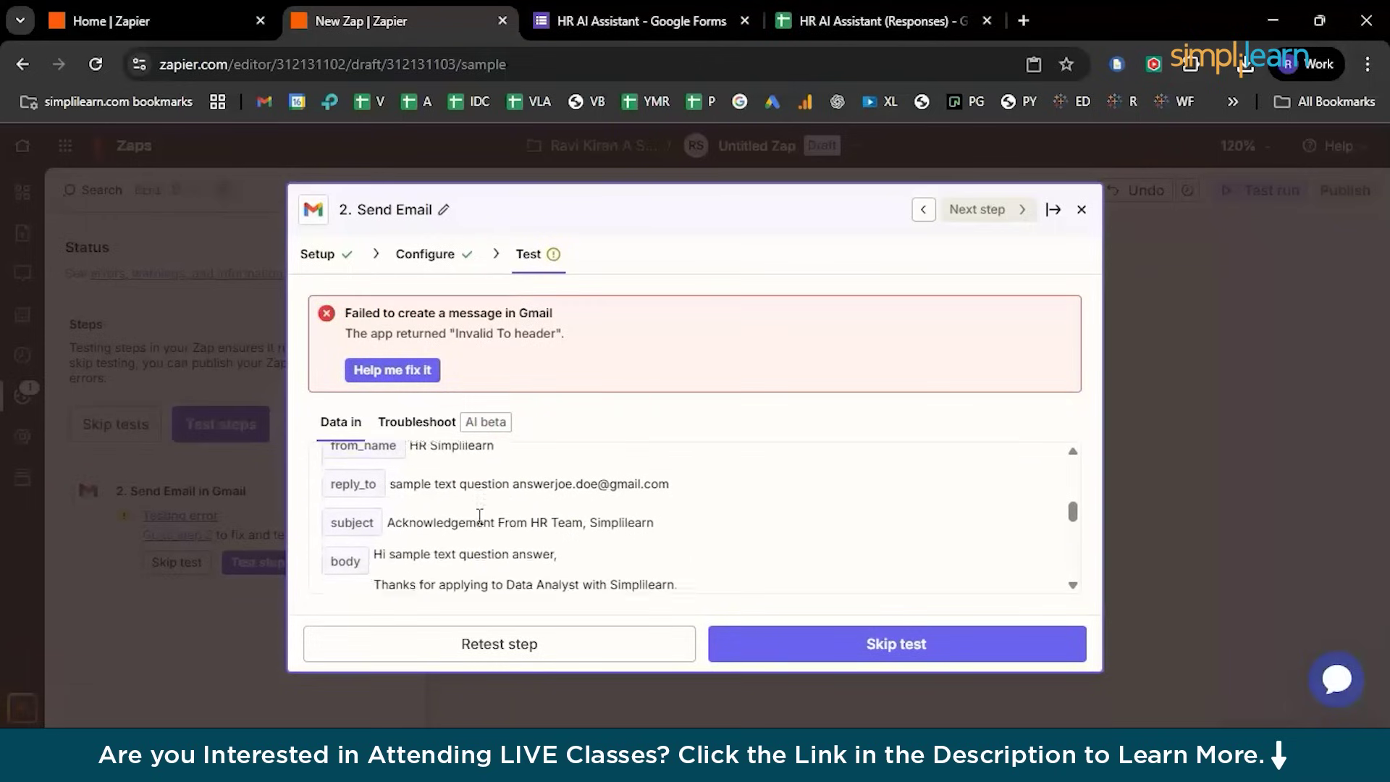
scroll(480, 525, "up", 5)
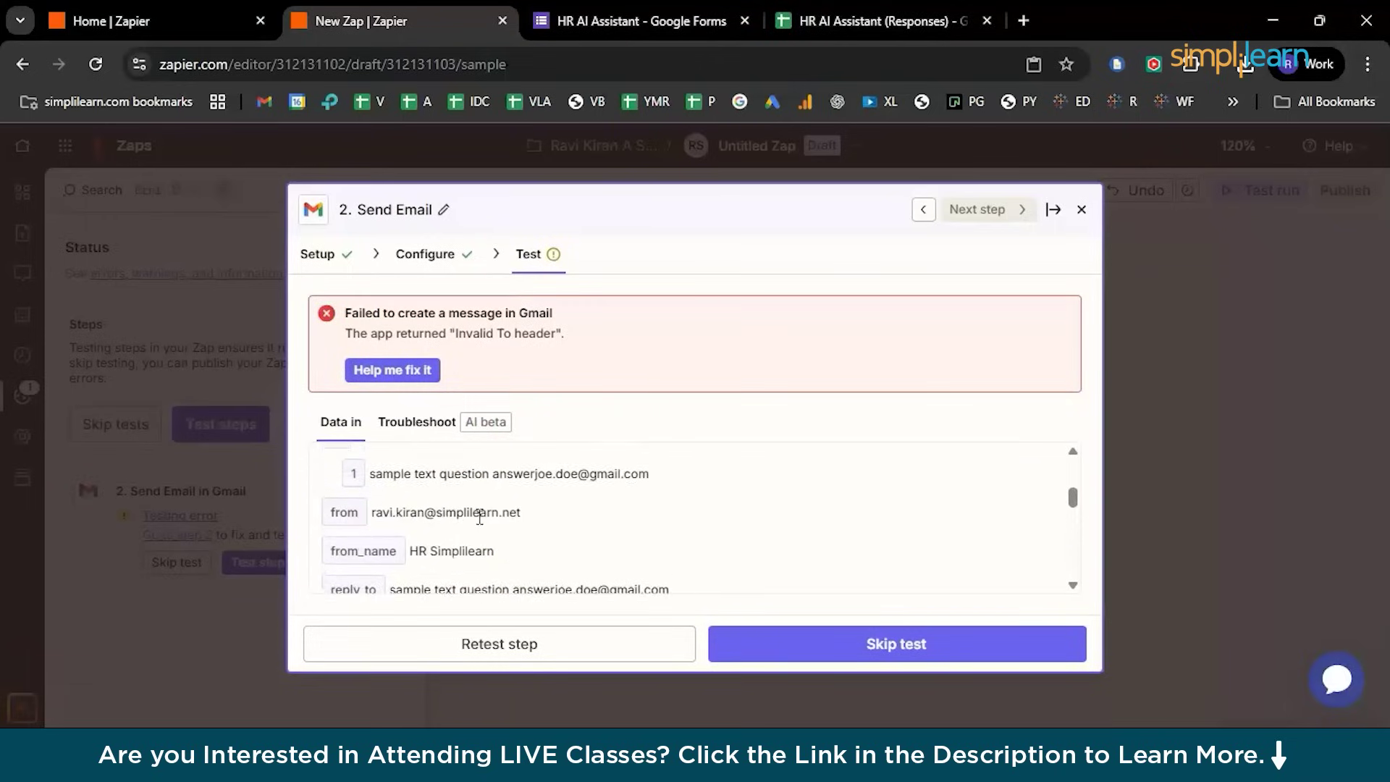
scroll(481, 525, "up", 1)
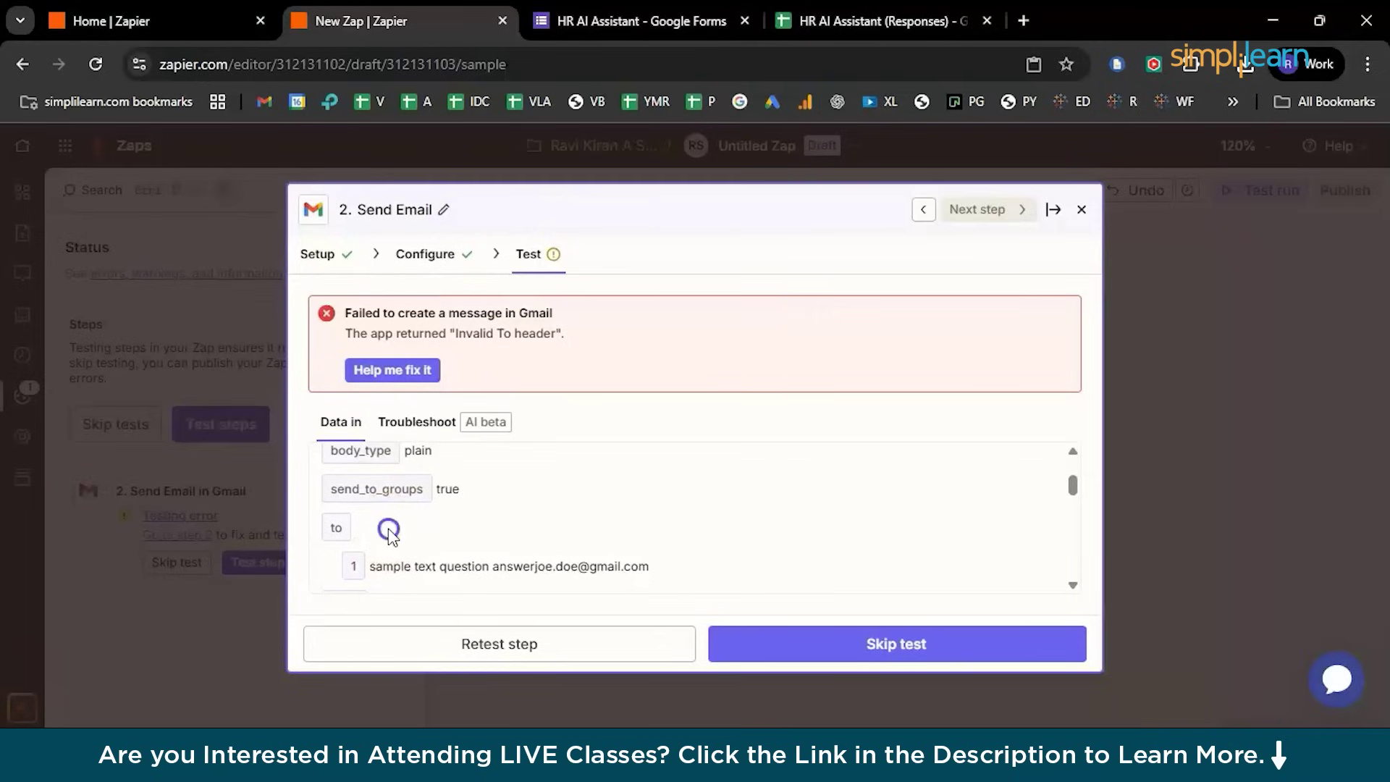
left_click(412, 371)
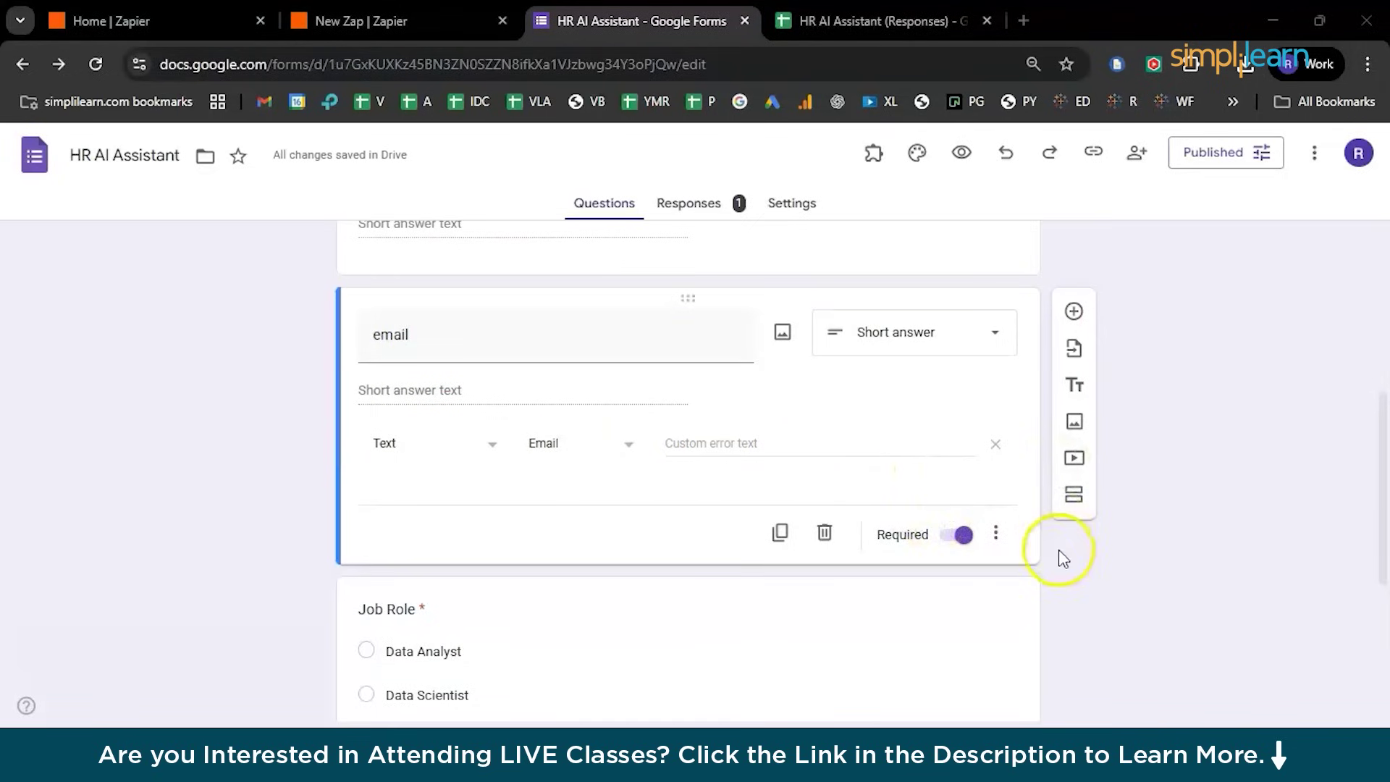
Require an email address on the email question with a custom error, then start another response
left_click(420, 450)
left_click(576, 447)
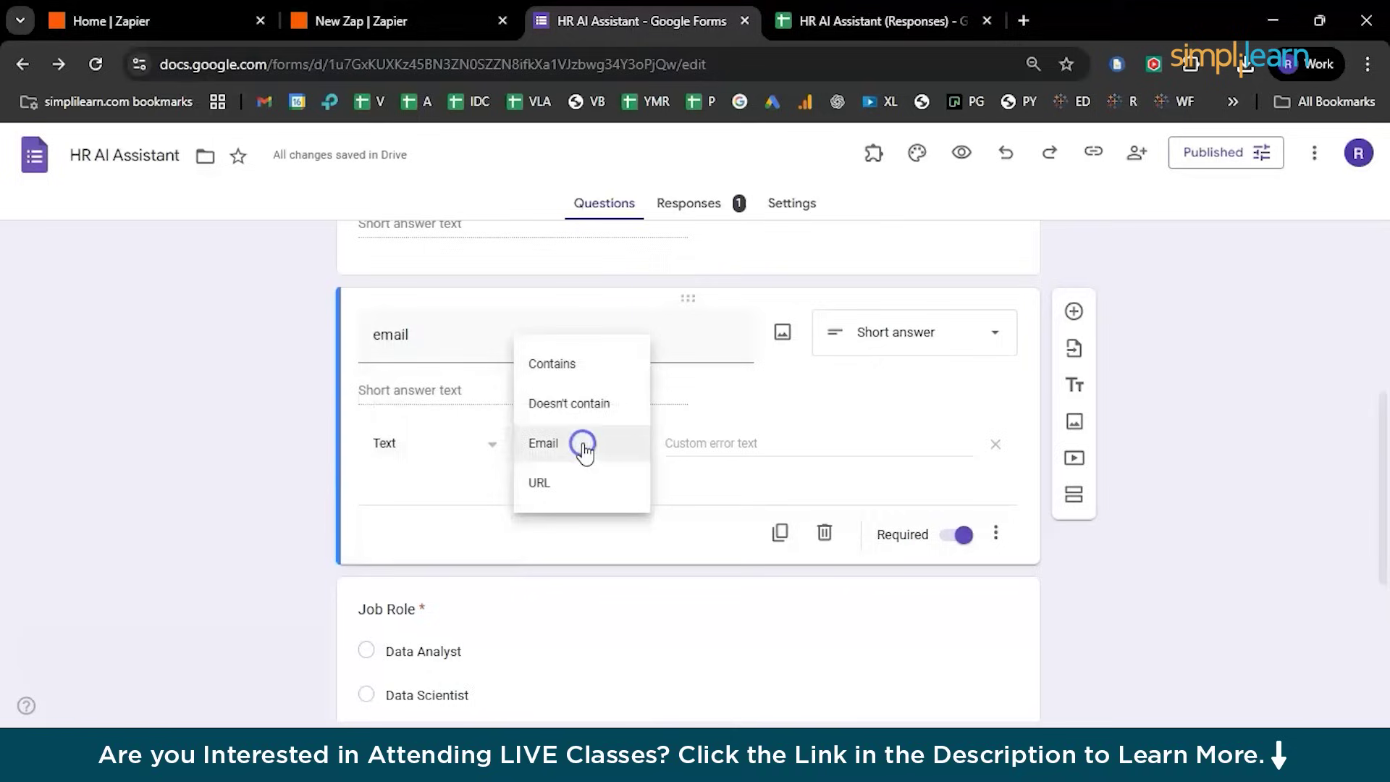
left_click(572, 450)
left_click(767, 449)
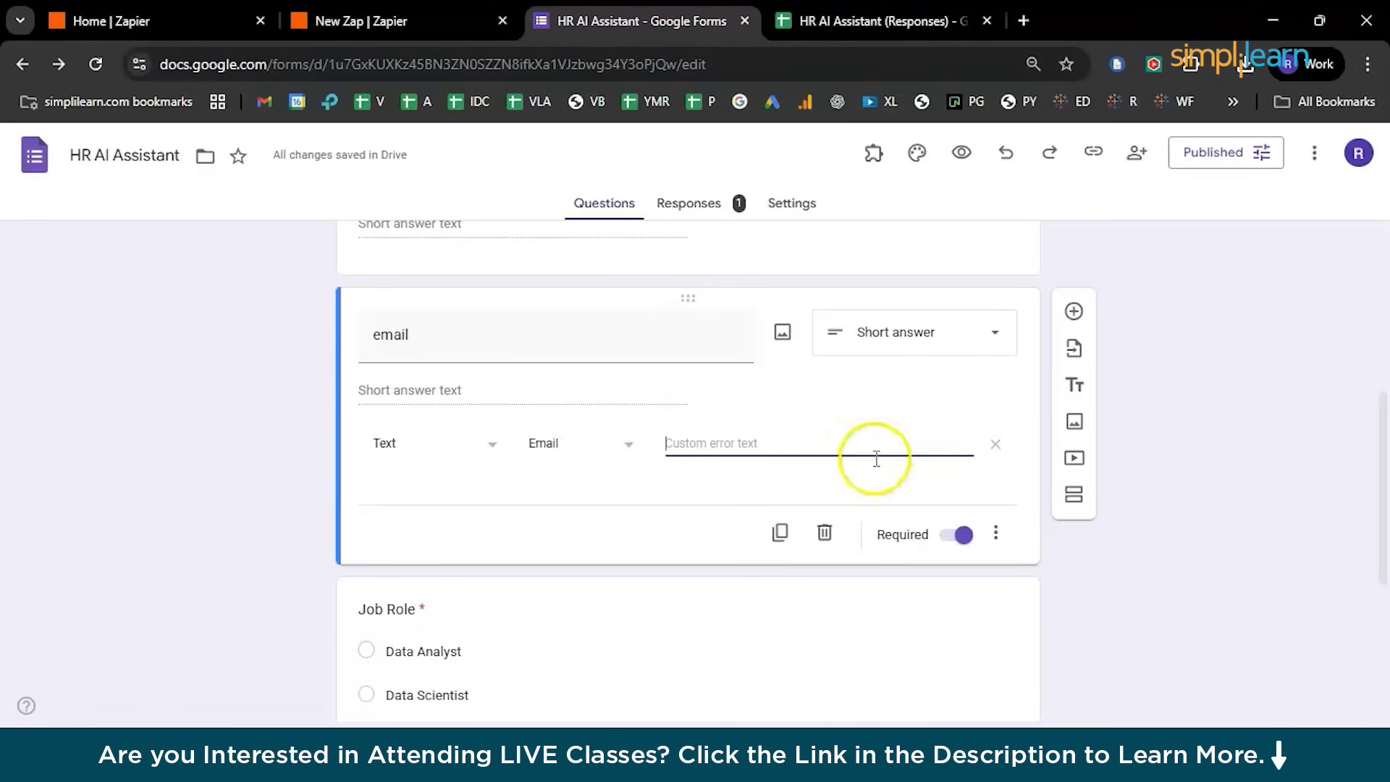
left_click(920, 500)
scroll(884, 379, "up", 5)
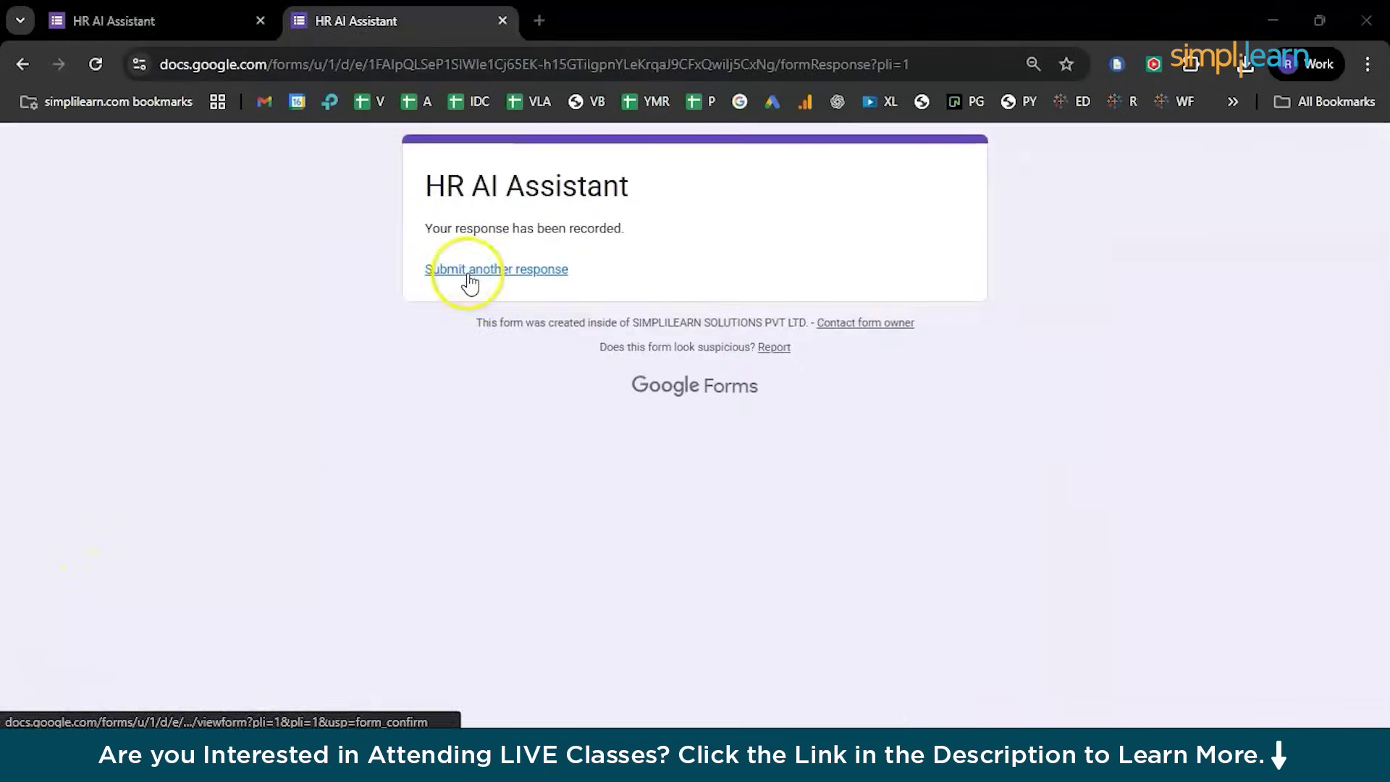
left_click(468, 273)
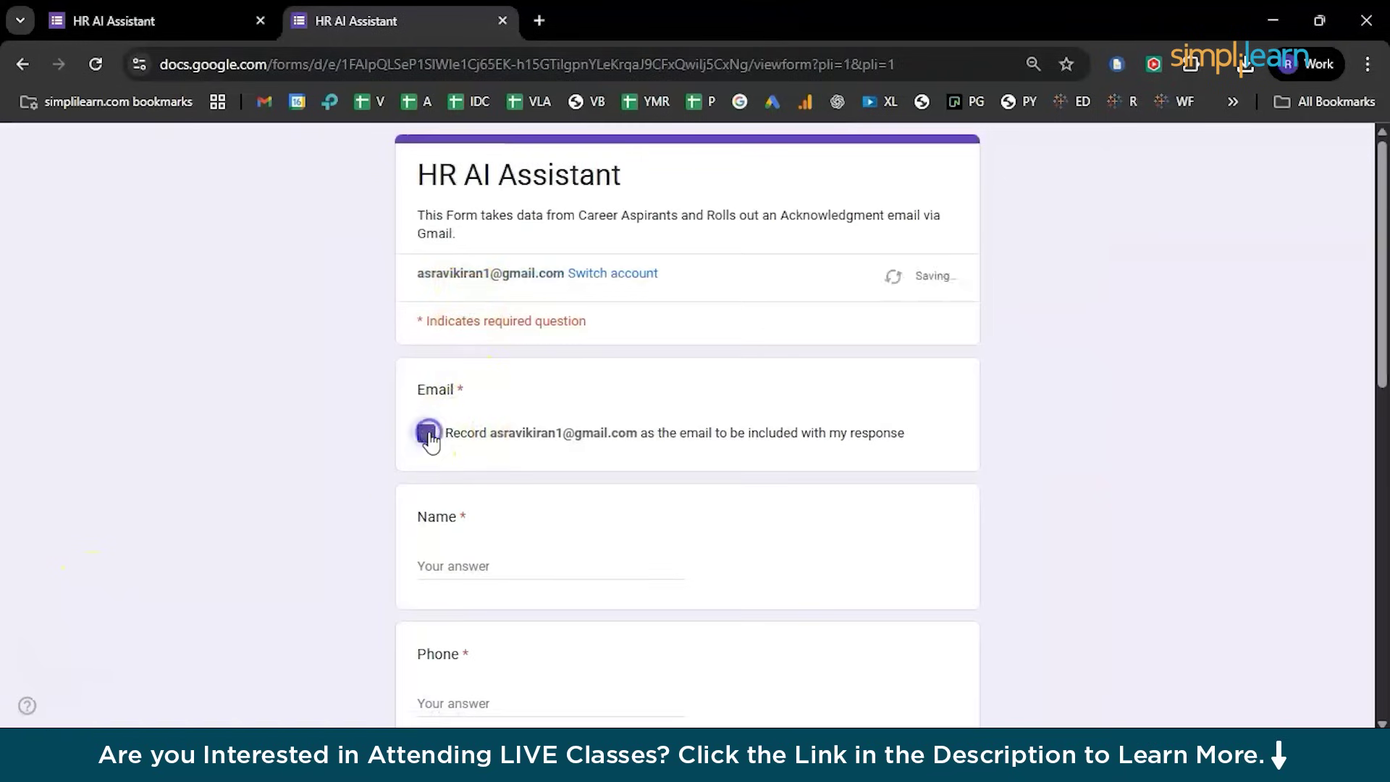
Tick Record email and enter the applicant's name, phone number and email address
left_click(472, 566)
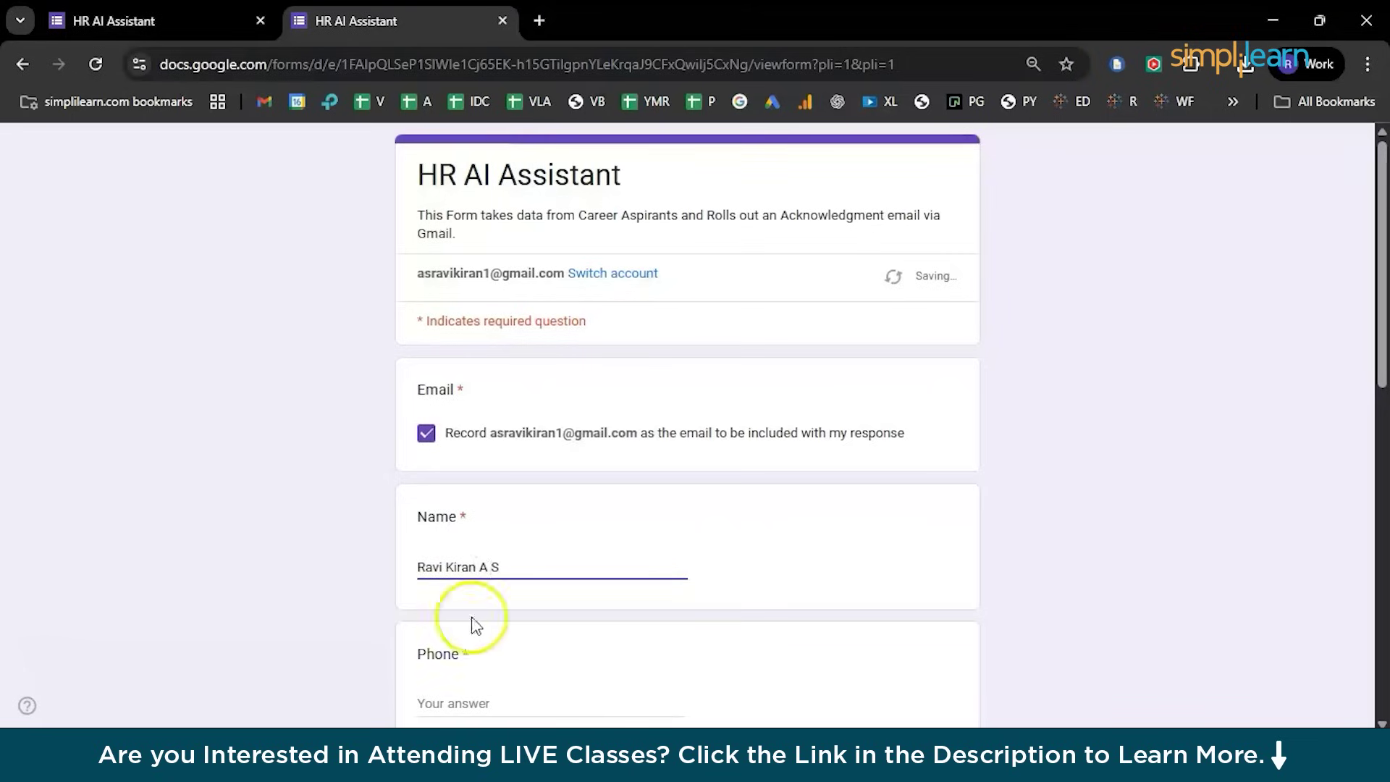
left_click(456, 714)
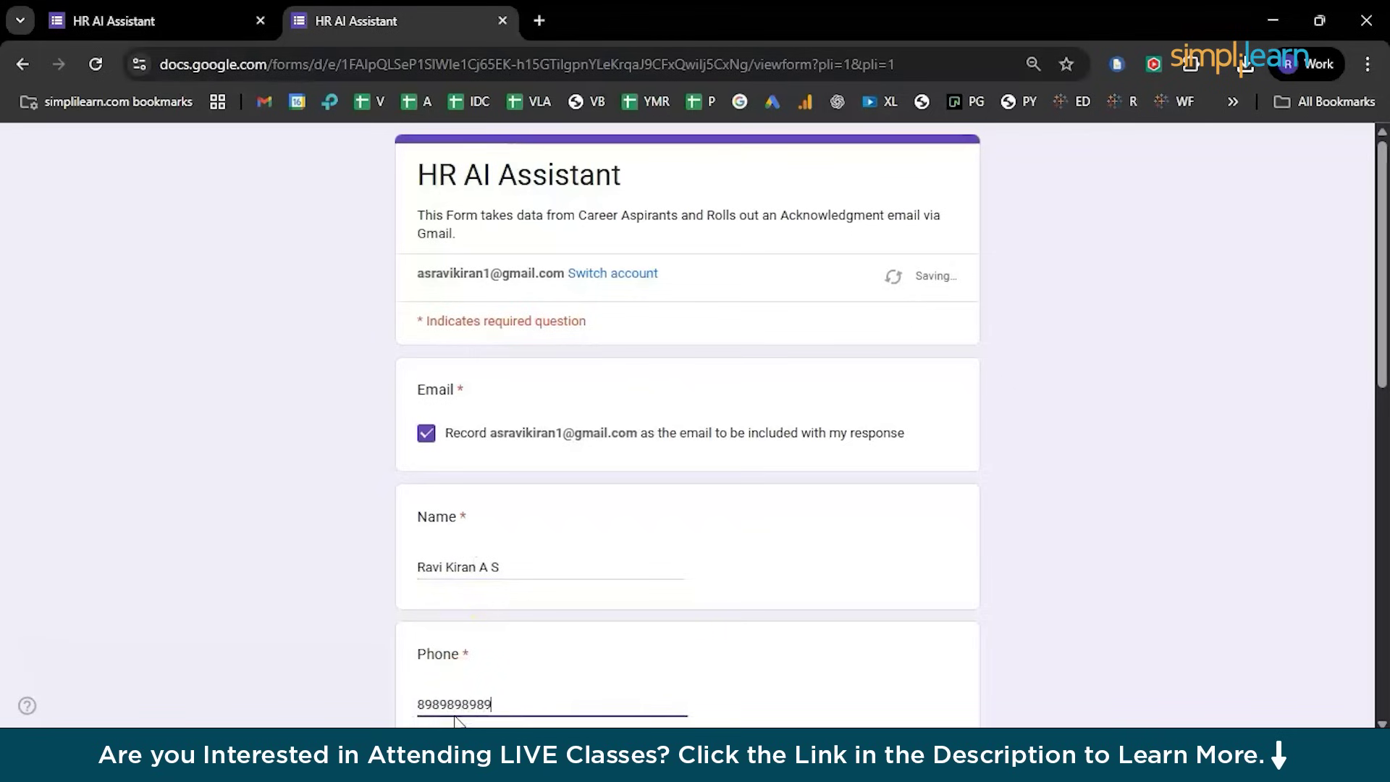
scroll(455, 719, "down", 2)
left_click(461, 700)
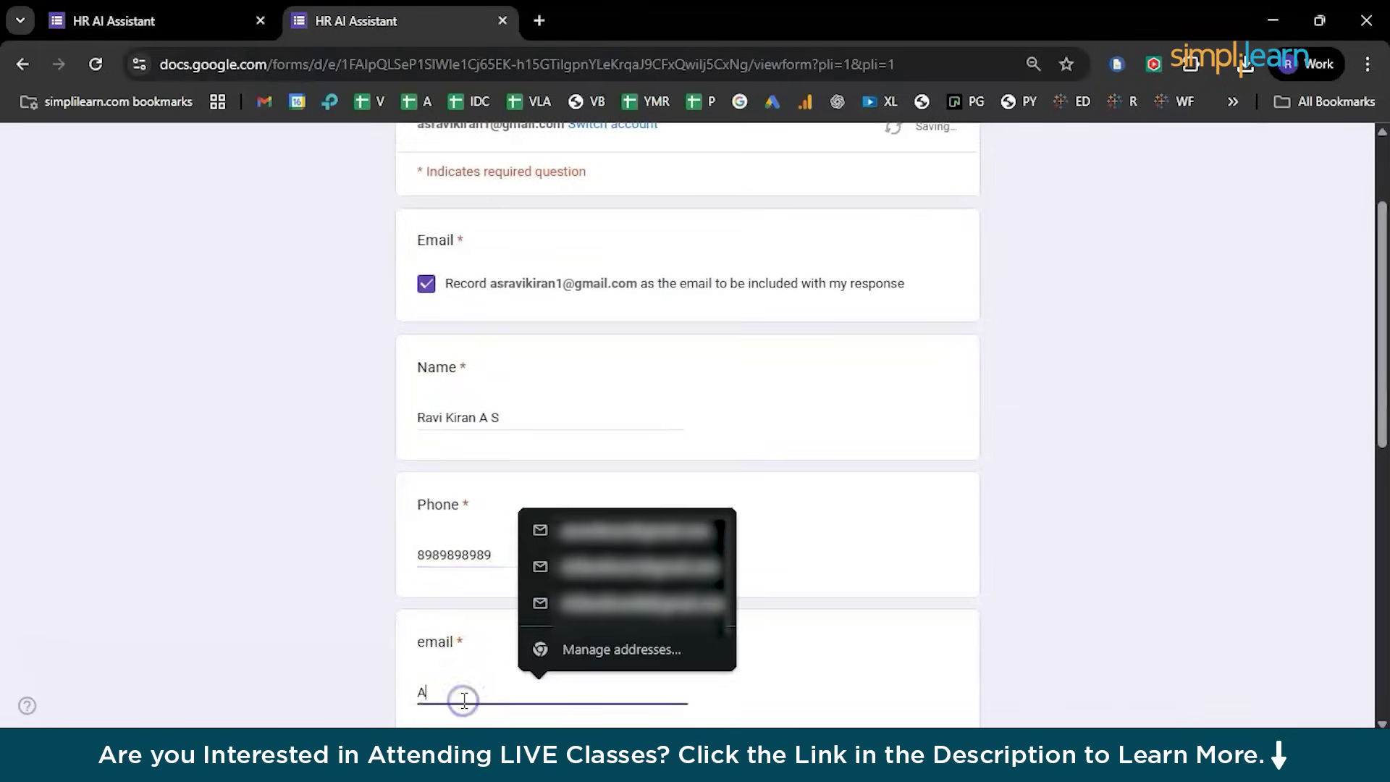
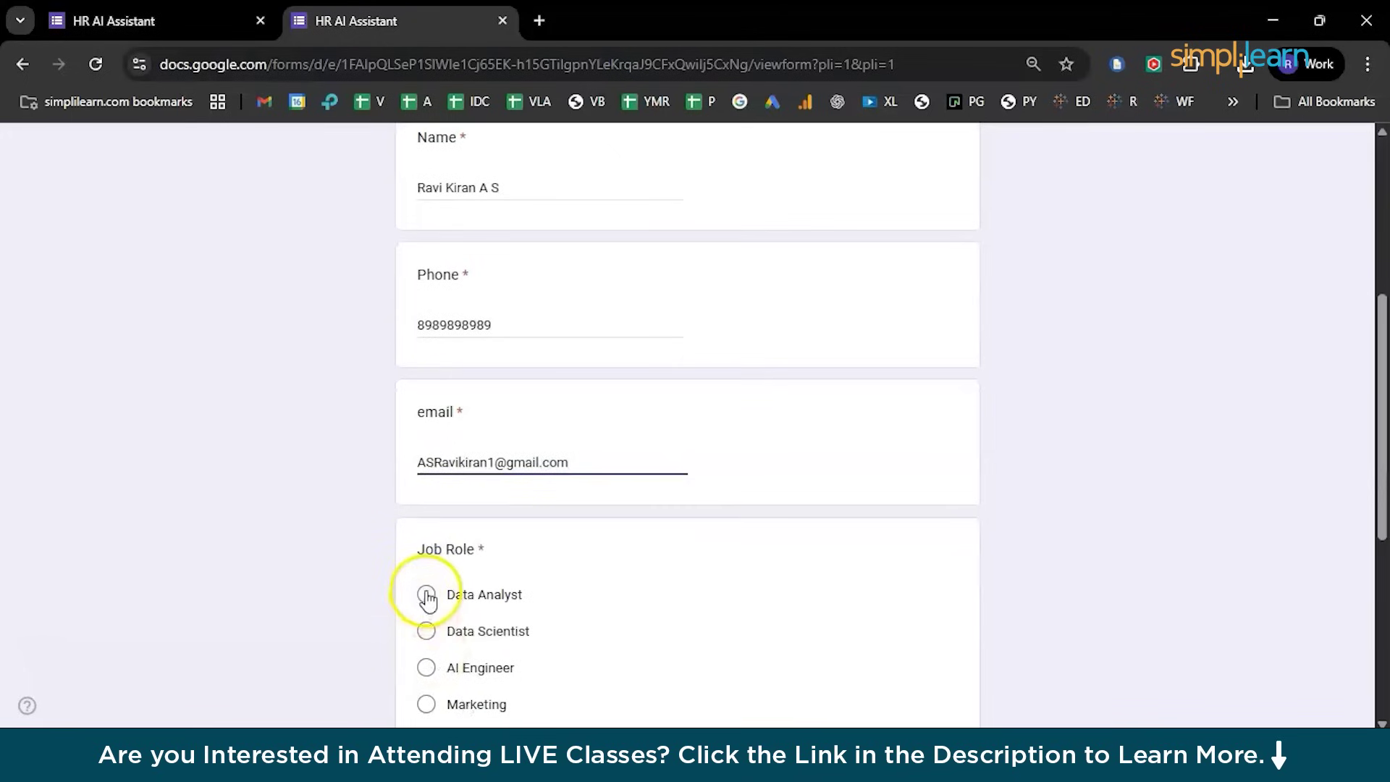
Choose Data Analyst as the job role, request a copy of responses, and submit
left_click(425, 589)
scroll(426, 589, "down", 4)
scroll(425, 590, "down", 2)
left_click(412, 561)
left_click(461, 624)
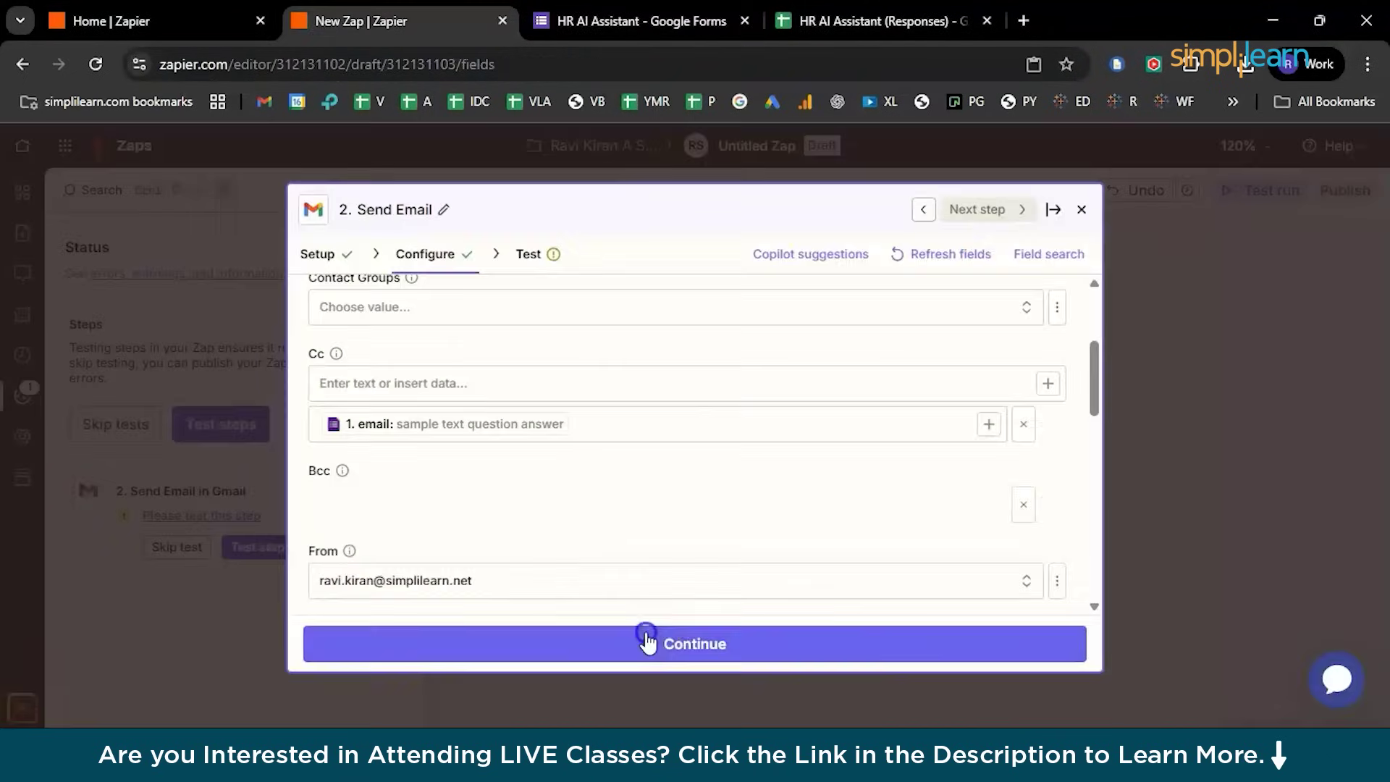
Rerun the Gmail Send Email step's test and ask for AI help with the failure
left_click(644, 637)
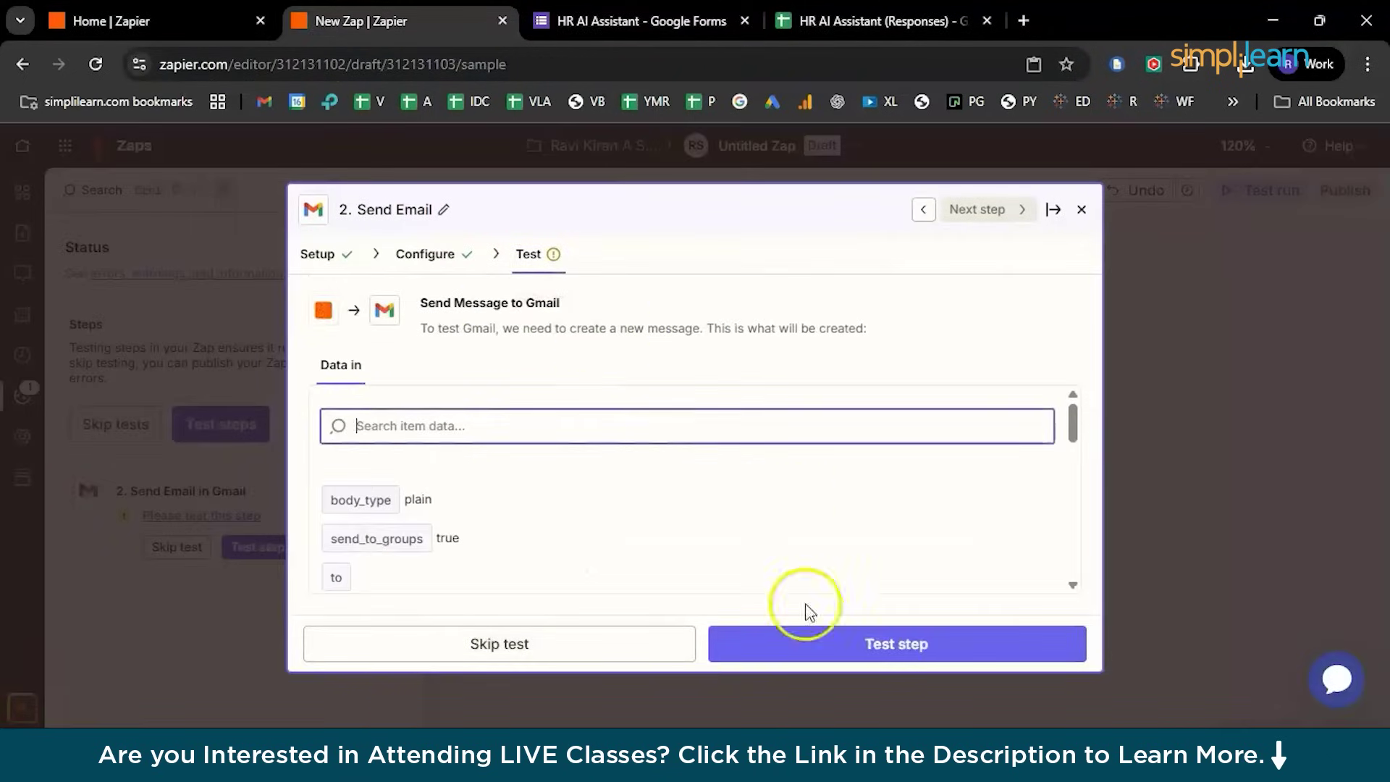
left_click(808, 651)
scroll(672, 463, "down", 3)
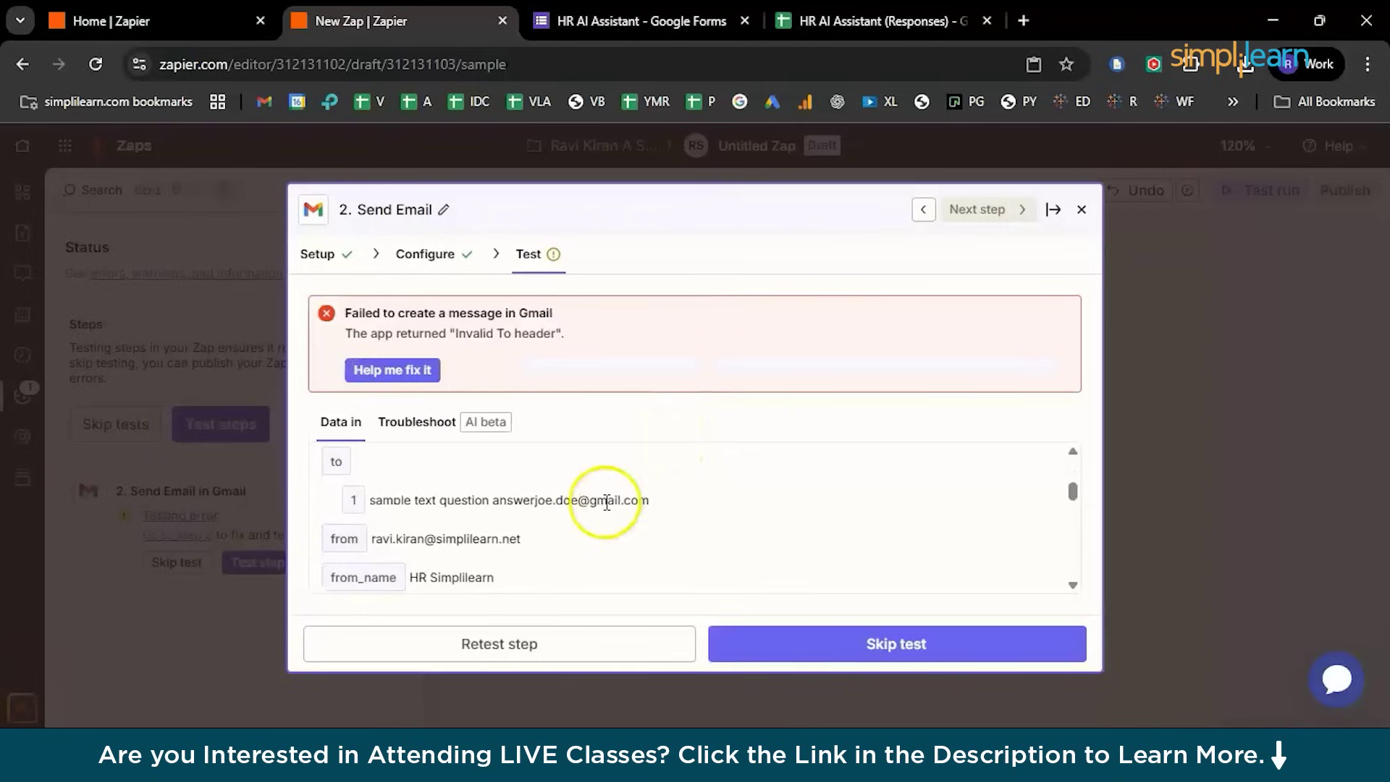
scroll(606, 502, "down", 1)
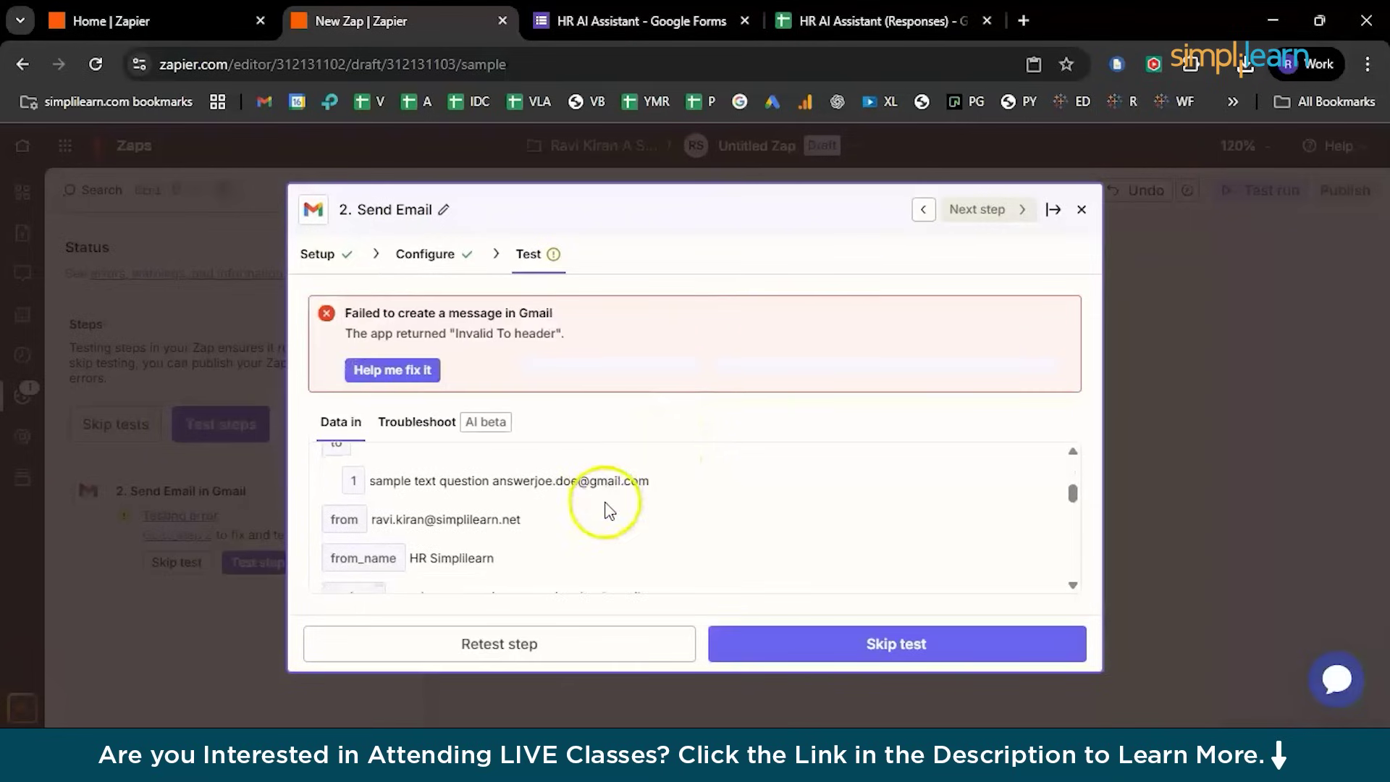
left_click(415, 371)
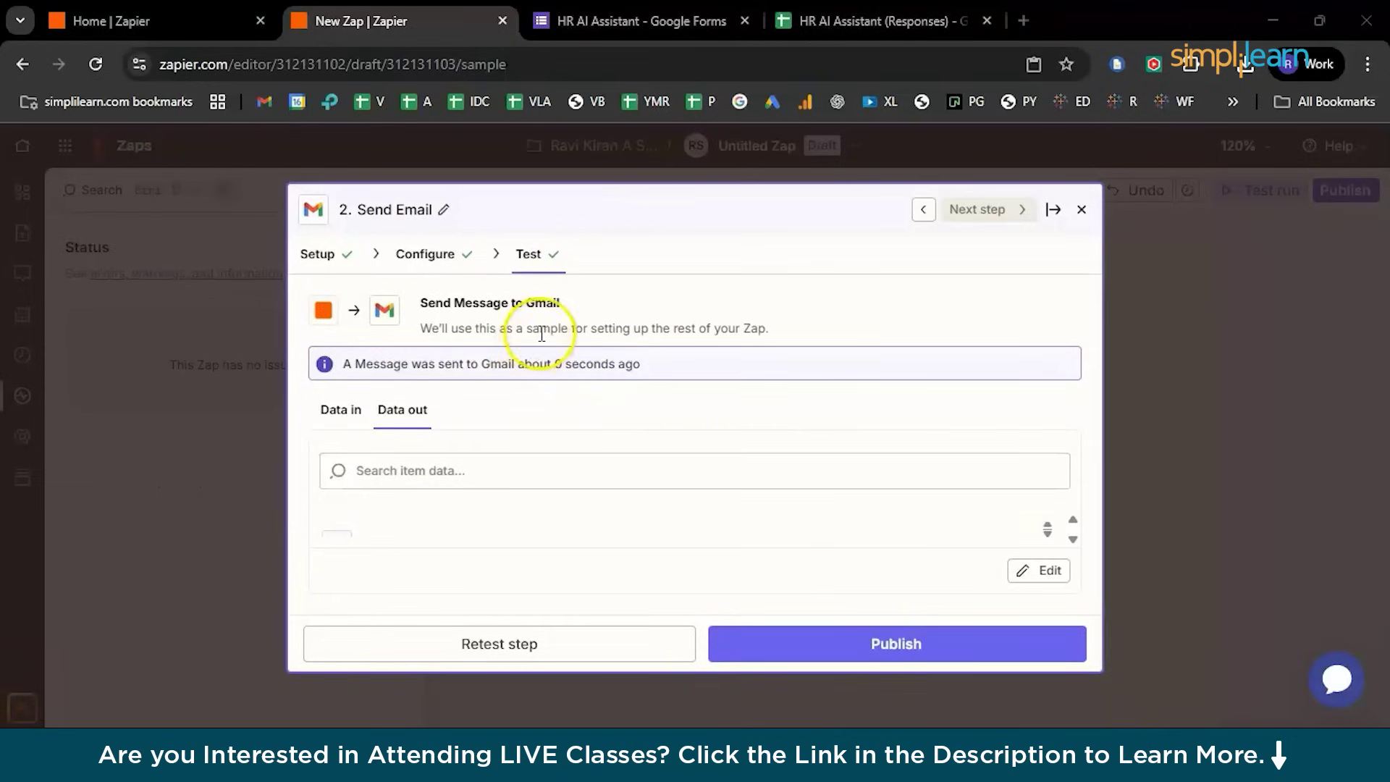
Open the HR Simplilearn acknowledgement email in Primary and read its greeting and Data Analyst thank-you
left_click(1267, 10)
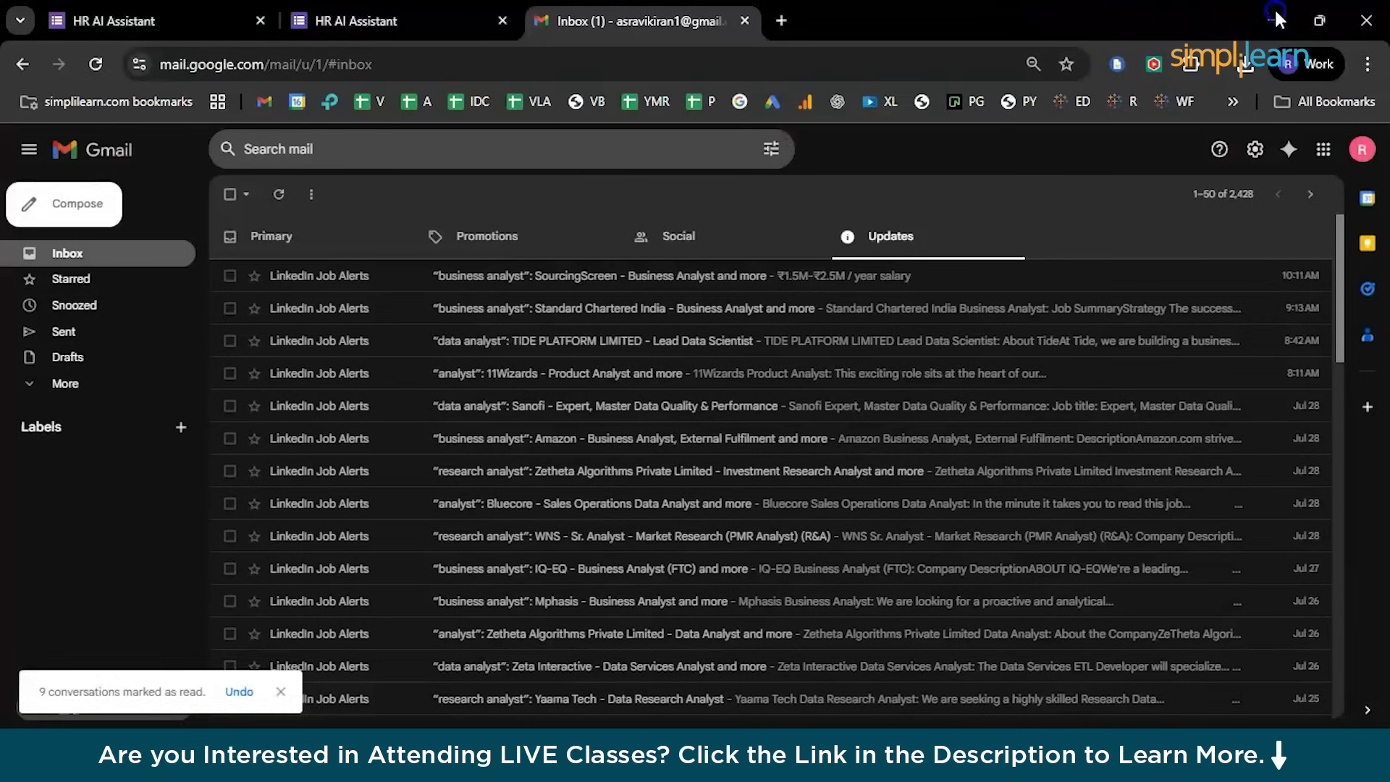
left_click(265, 246)
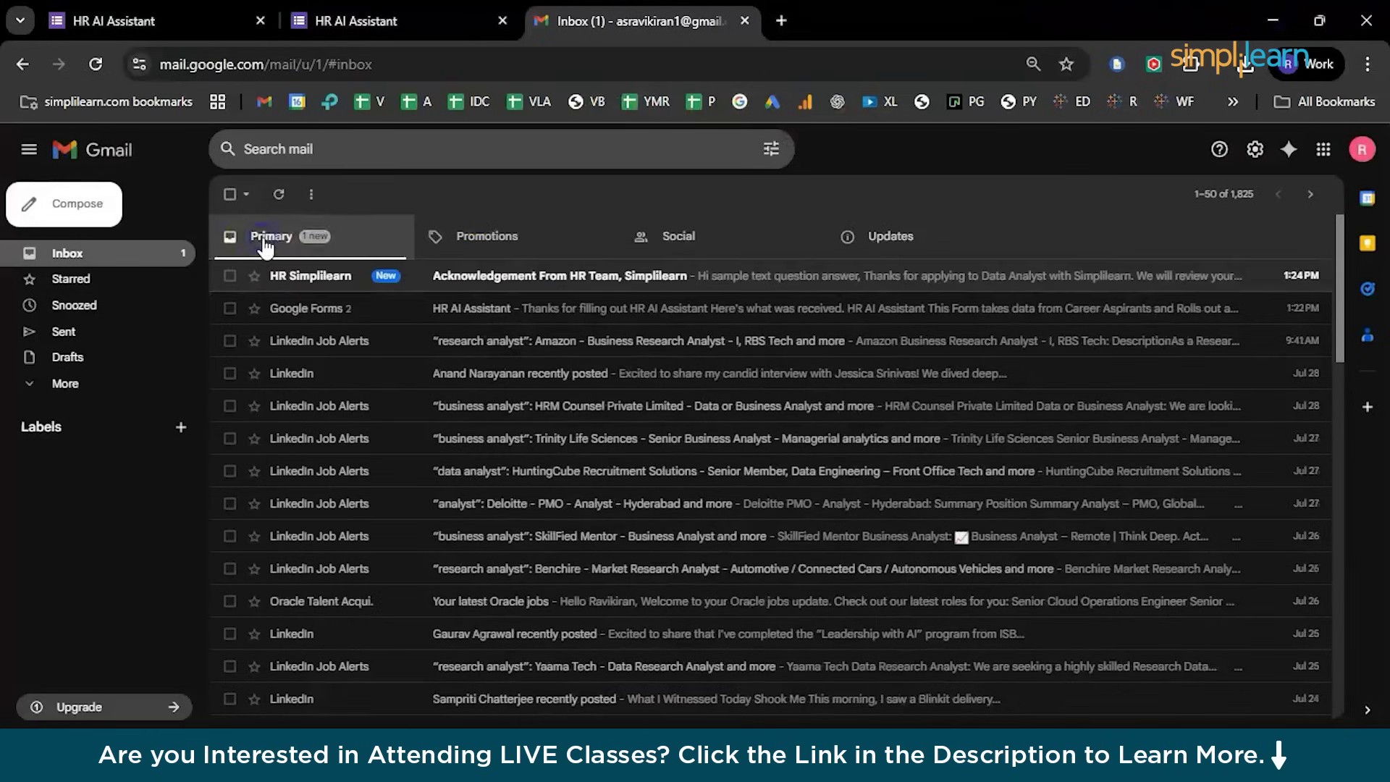
left_click(338, 283)
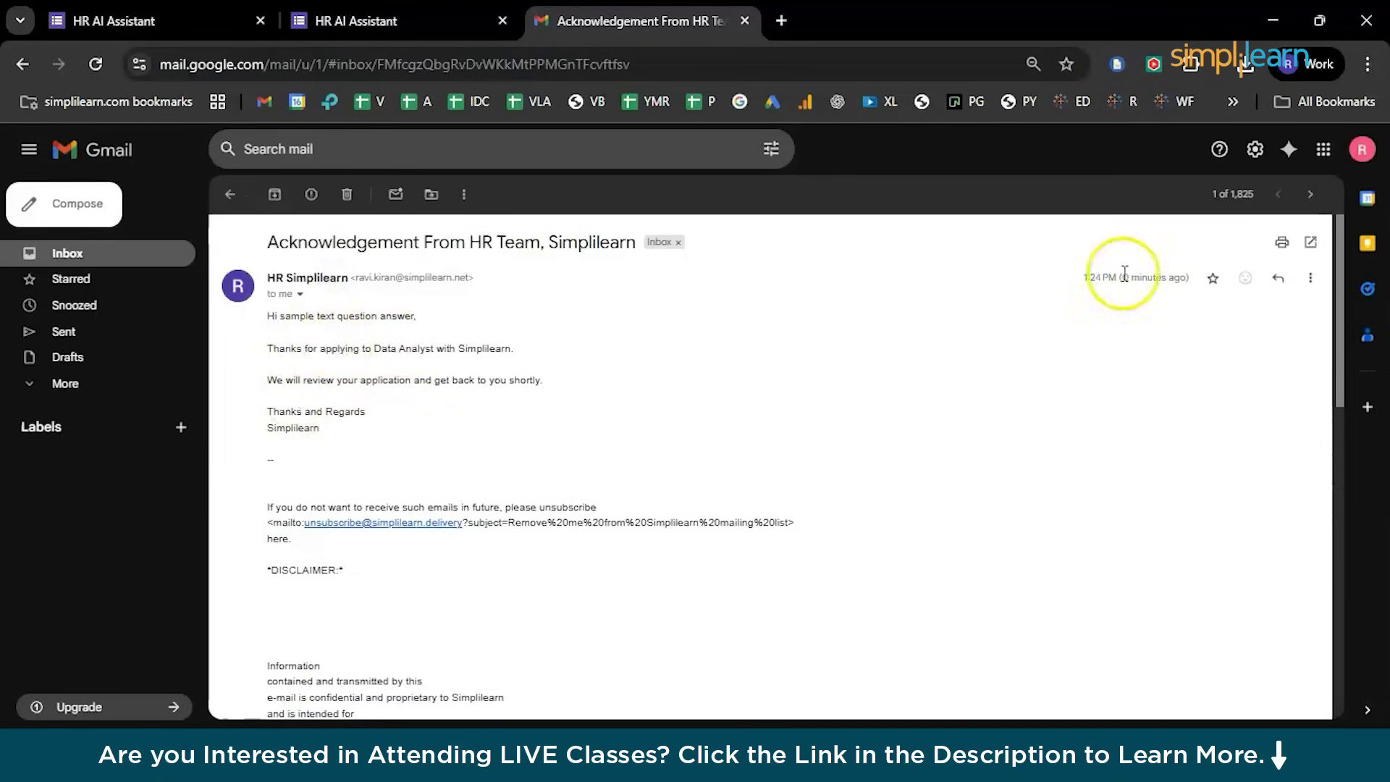
mouse_move(1122, 277)
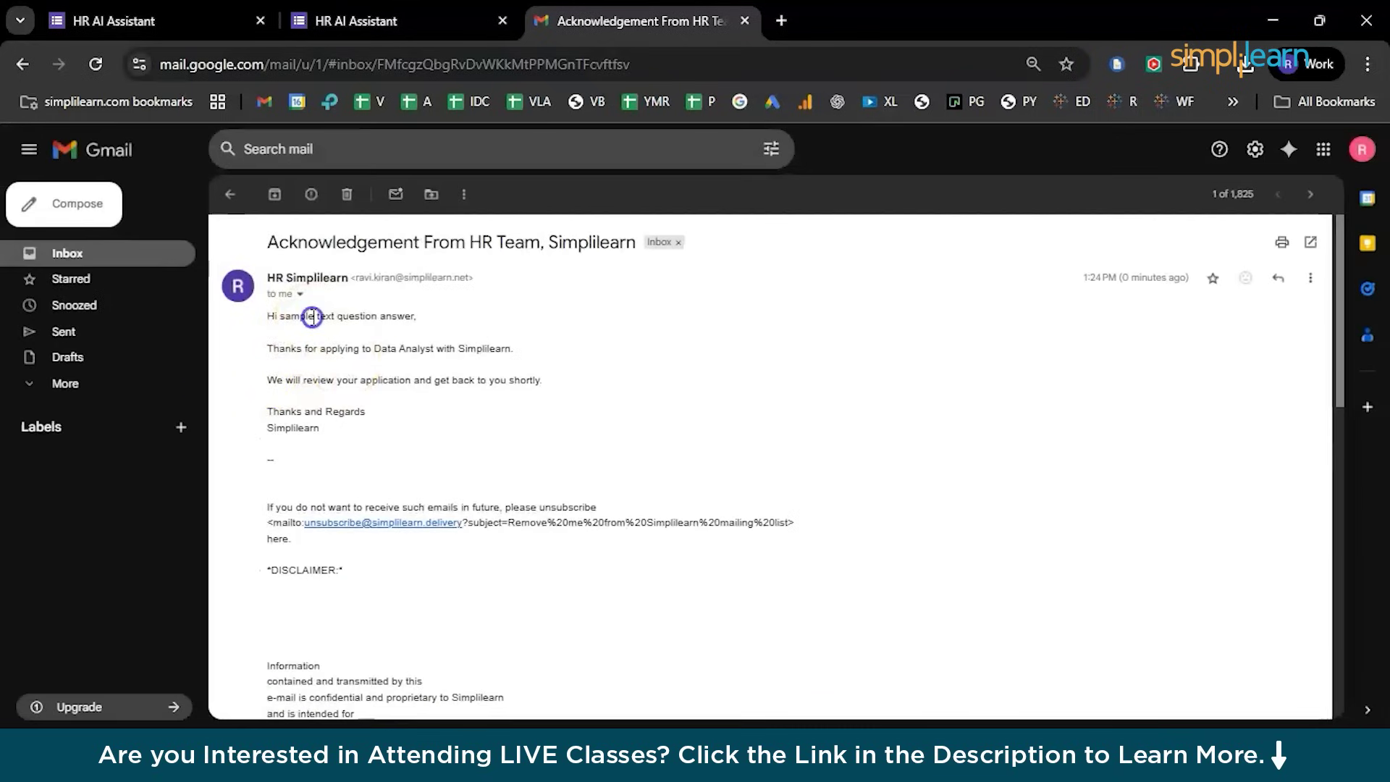
triple_click(310, 317)
left_click(423, 330)
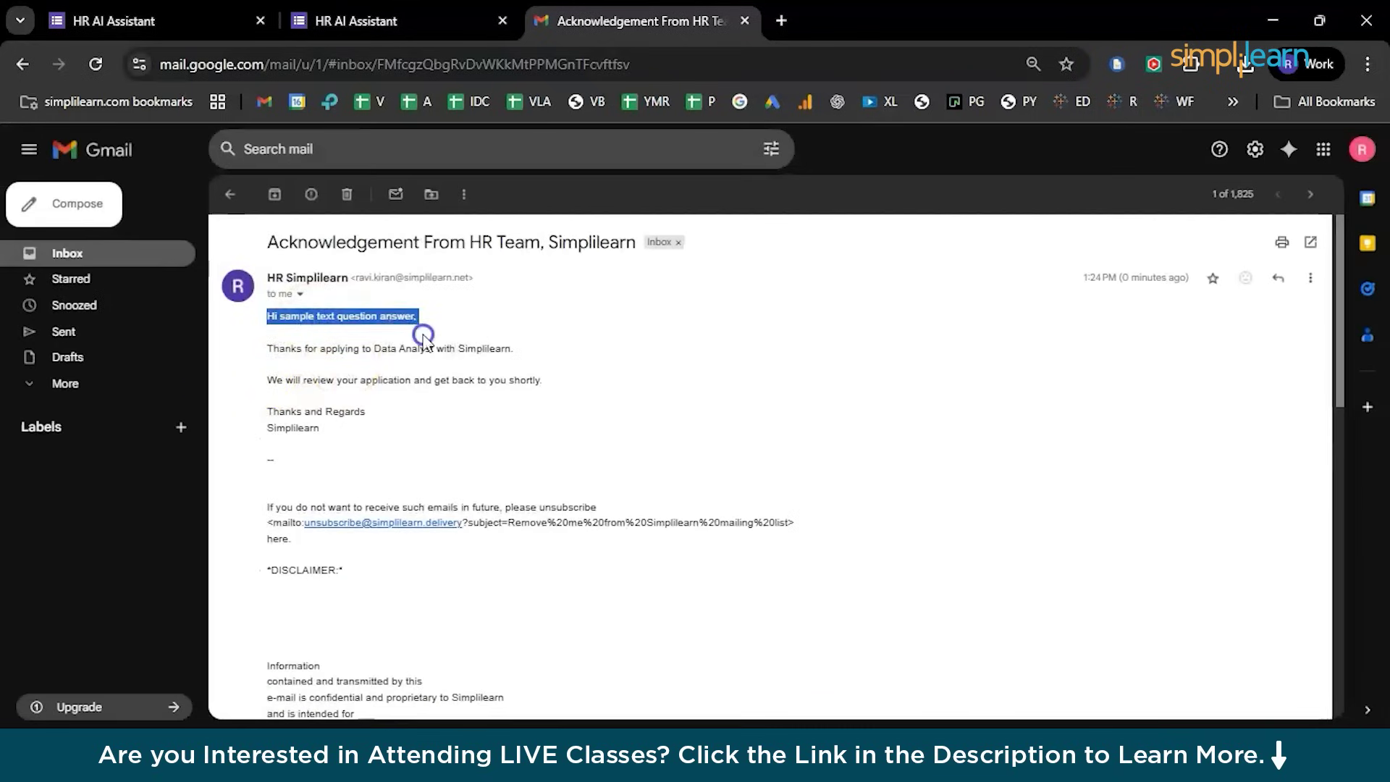
triple_click(389, 348)
Glance at the response-recorded page and blank HR AI Assistant form, then return to the email
left_click(388, 23)
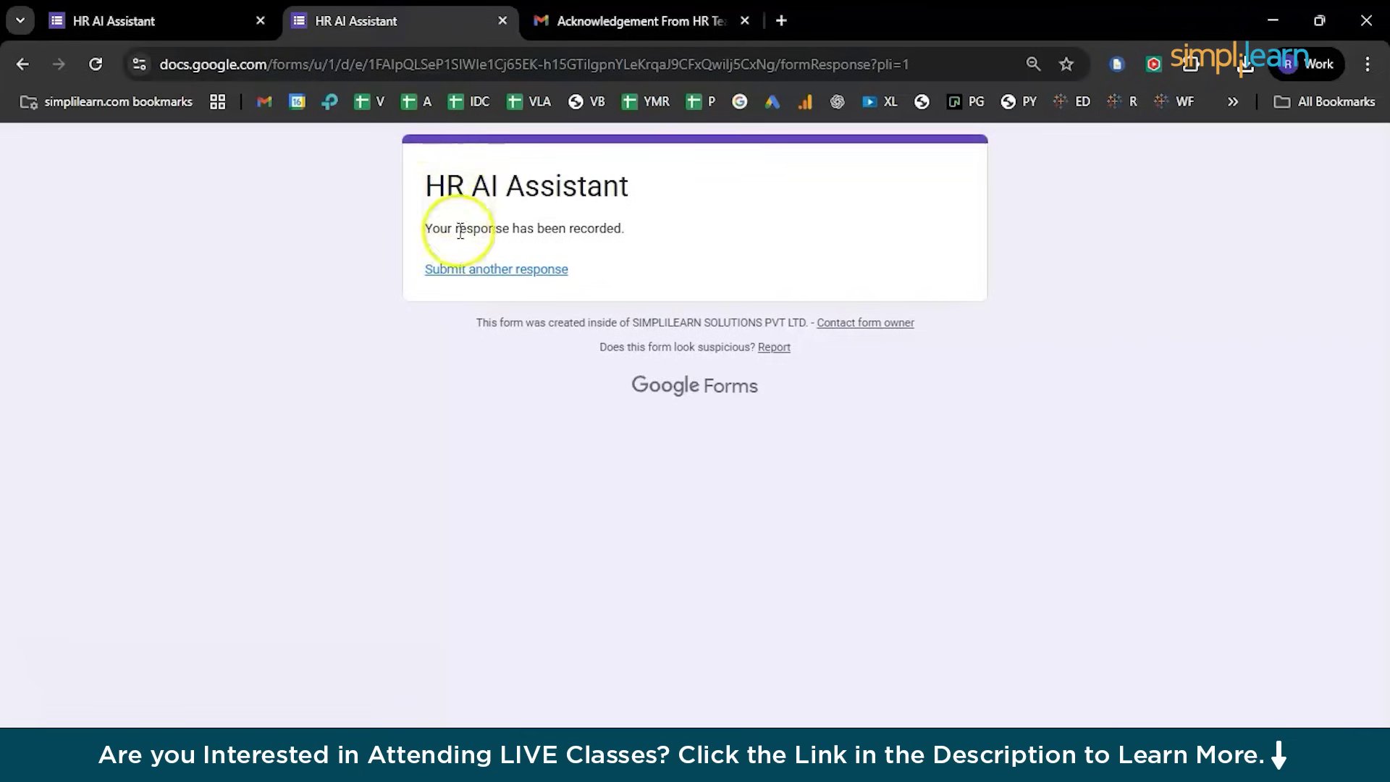
left_click(176, 20)
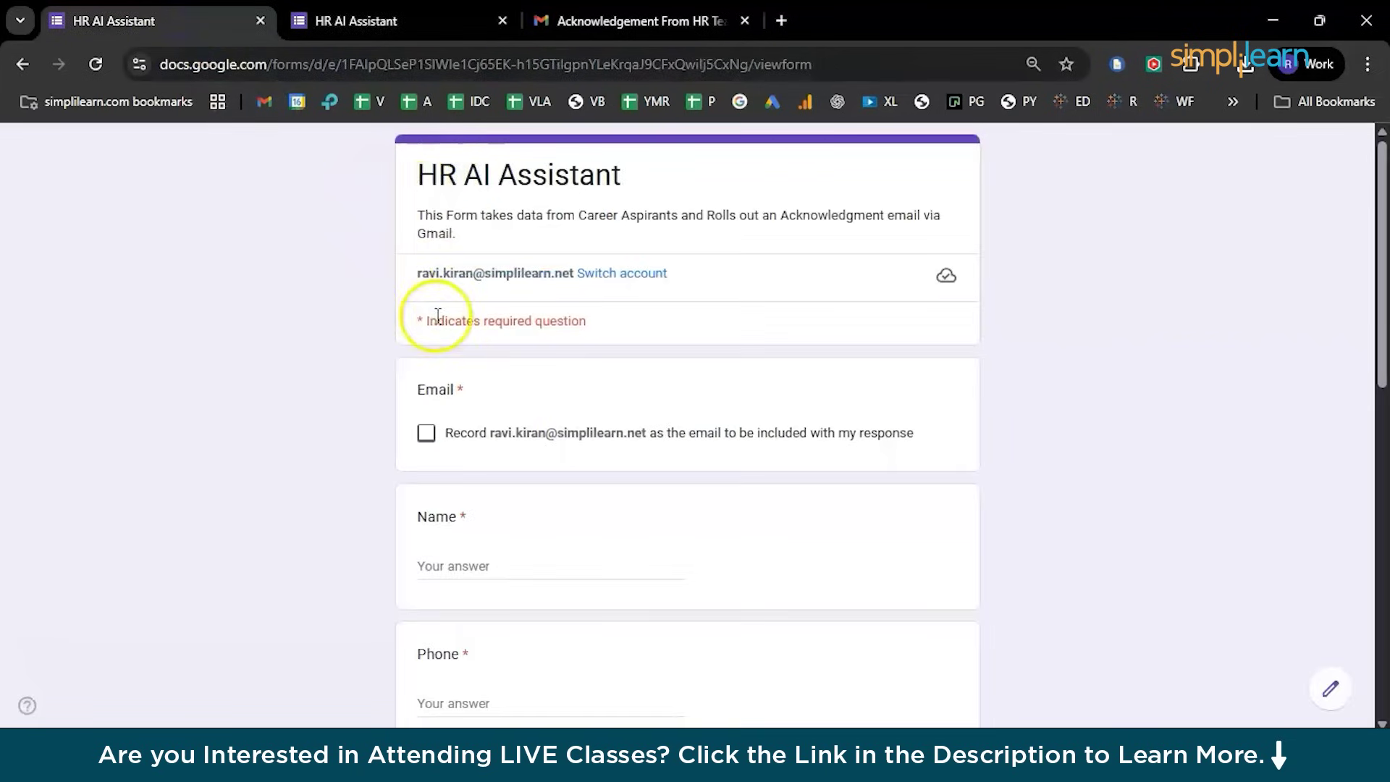
scroll(475, 484, "down", 1)
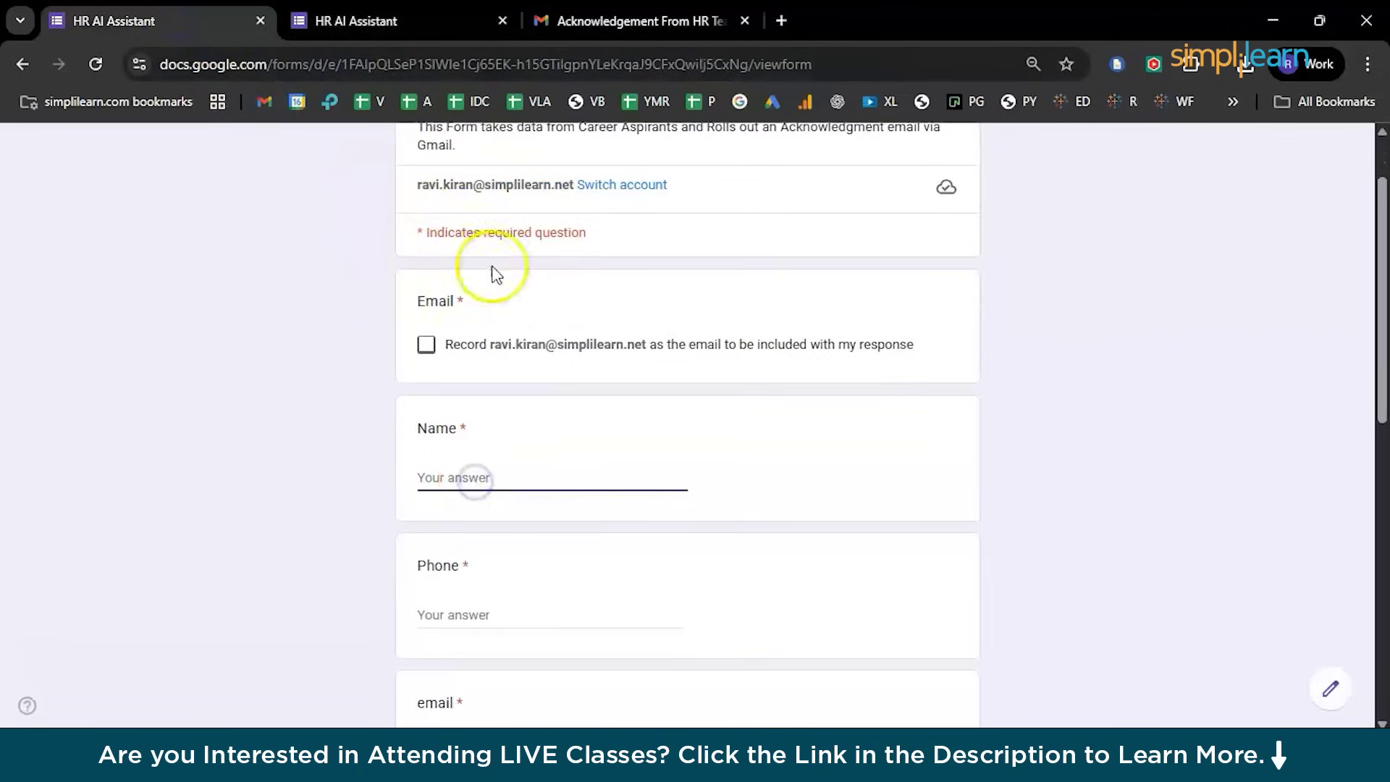
left_click(471, 20)
left_click(579, 13)
Read through the rest of the acknowledgement email, including its disclaimer text
left_click(419, 449)
scroll(243, 512, "down", 1)
scroll(242, 512, "up", 3)
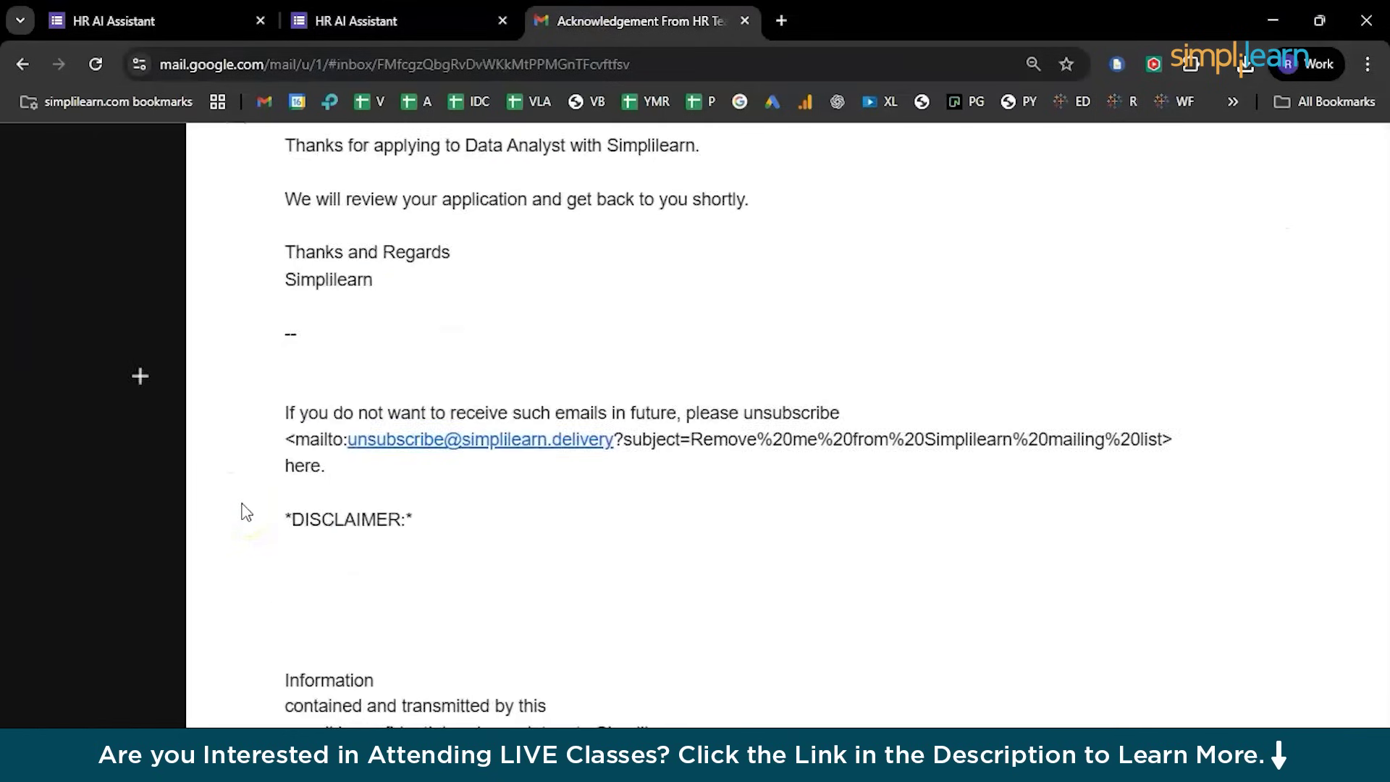
scroll(242, 512, "down", 2)
left_click_drag(288, 523, 770, 673)
scroll(769, 671, "down", 2)
left_click(642, 632)
scroll(646, 641, "down", 1)
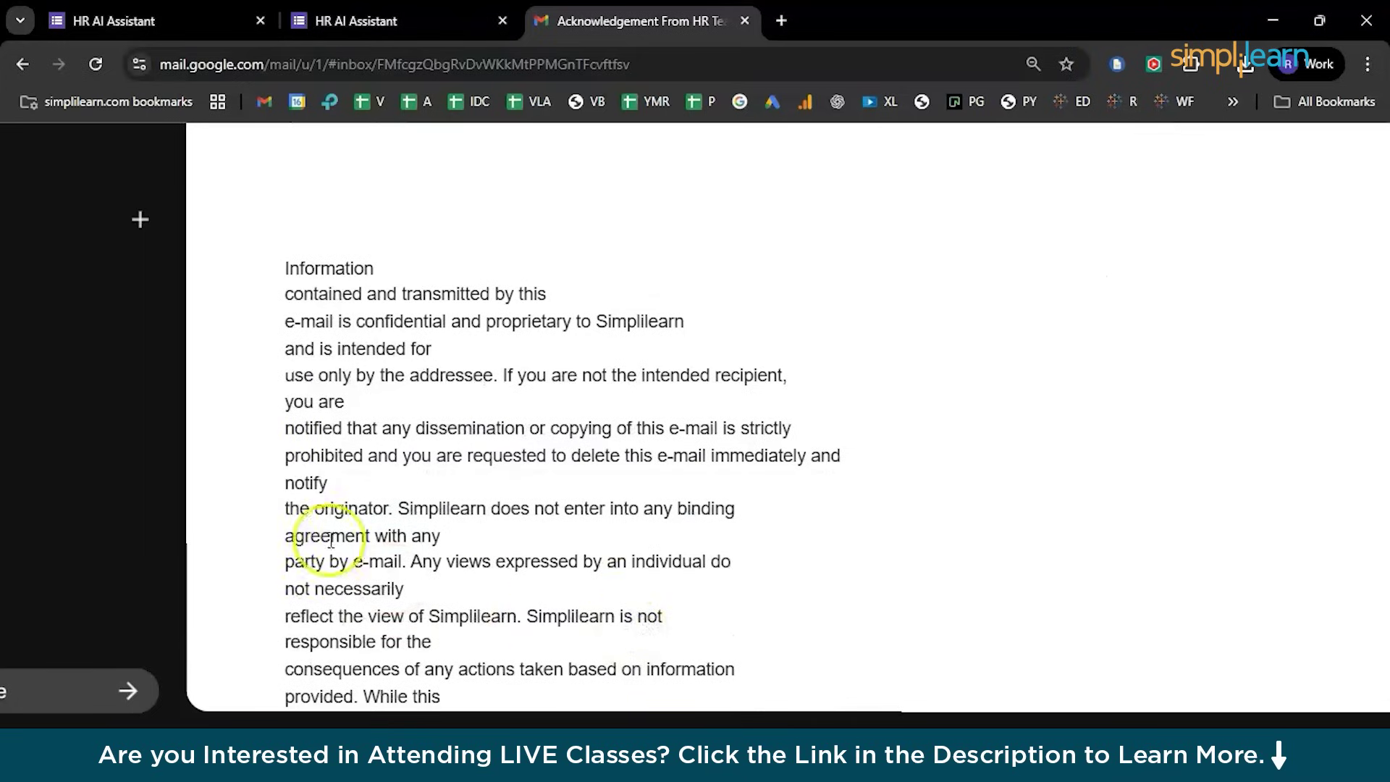
left_click_drag(257, 467, 695, 643)
scroll(697, 652, "down", 3)
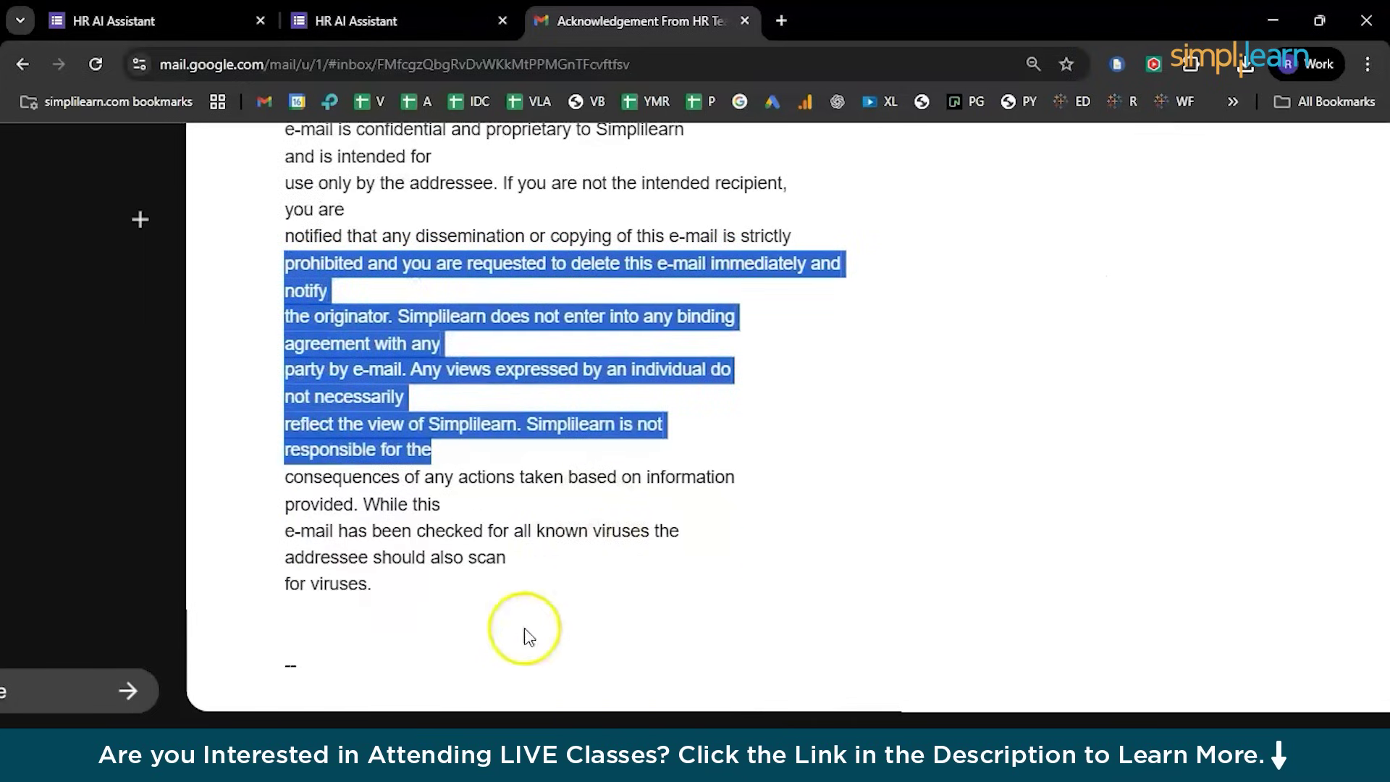
scroll(487, 447, "down", 5)
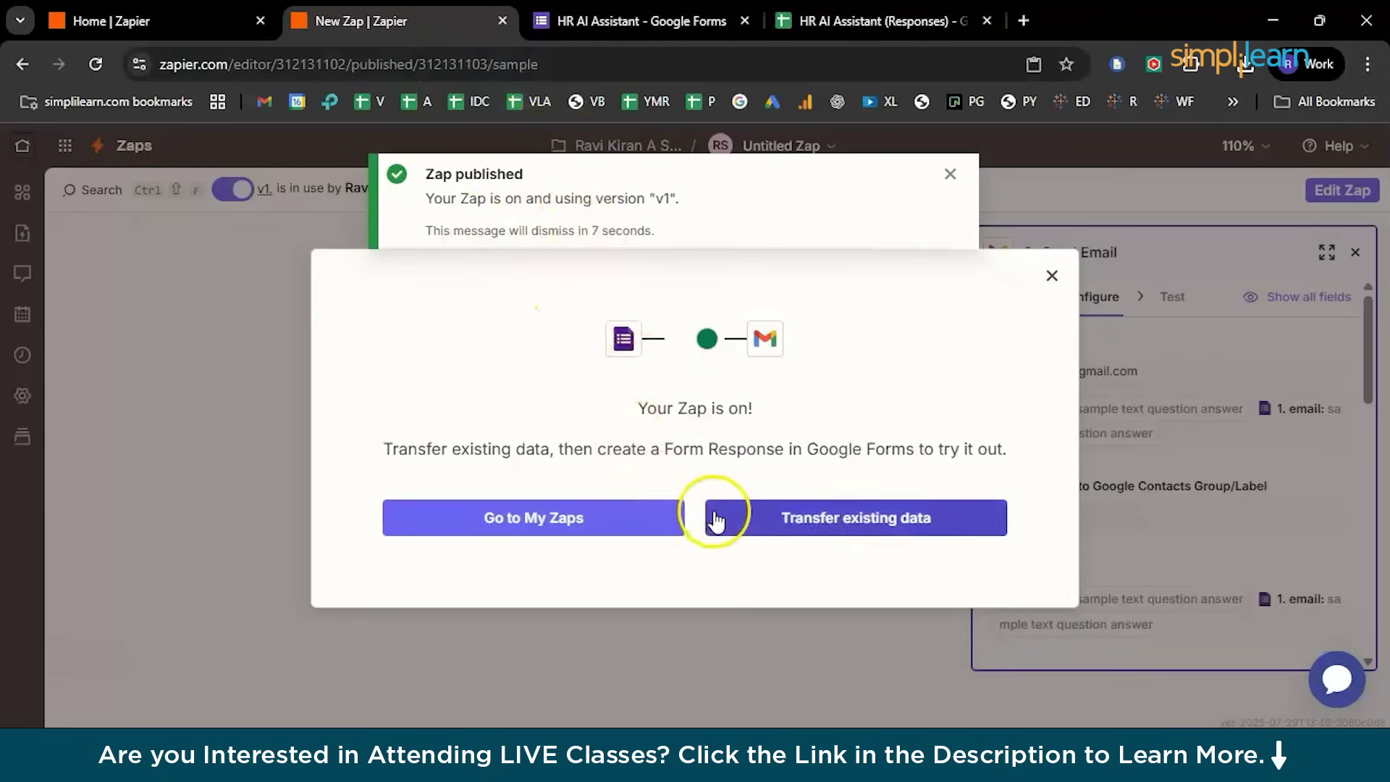
Go to My Zaps from the publish confirmation
left_click(627, 525)
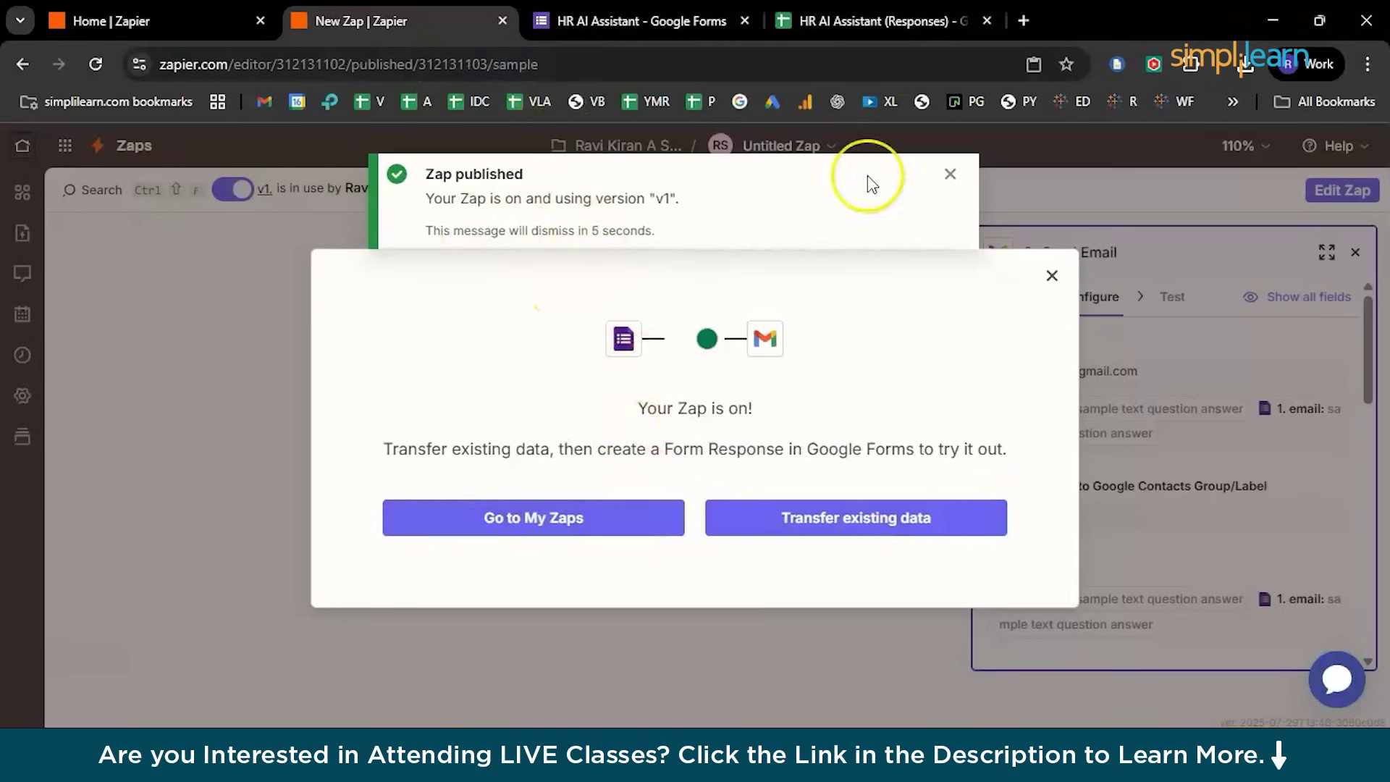
left_click(869, 20)
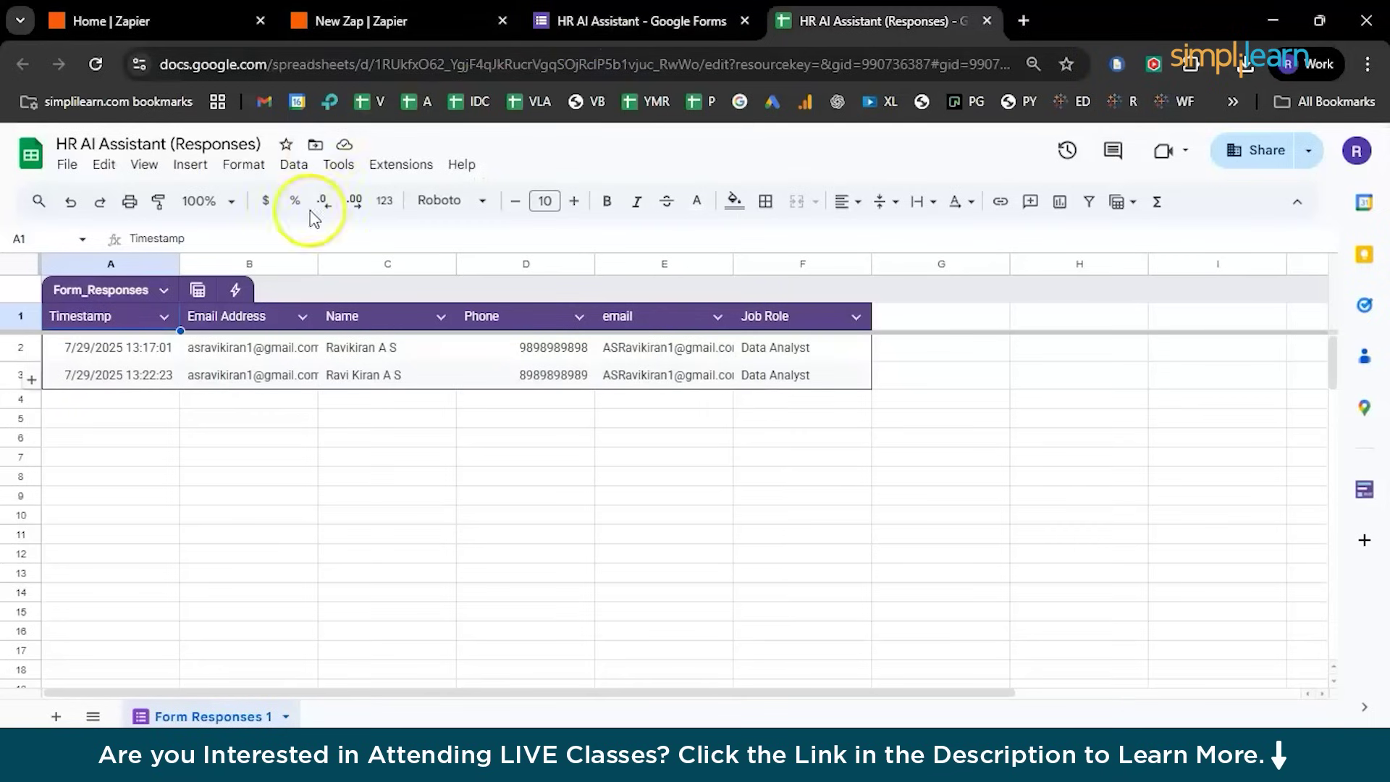